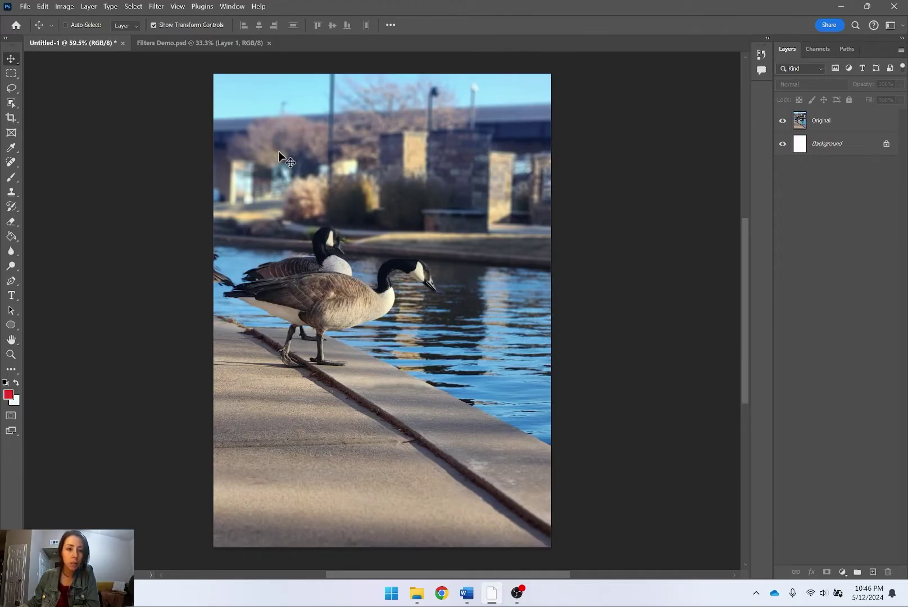
Examine the finished painterly goose image in Filters Demo.psd up close, from the birds' feathers to the water and the pavement.
left_click(158, 44)
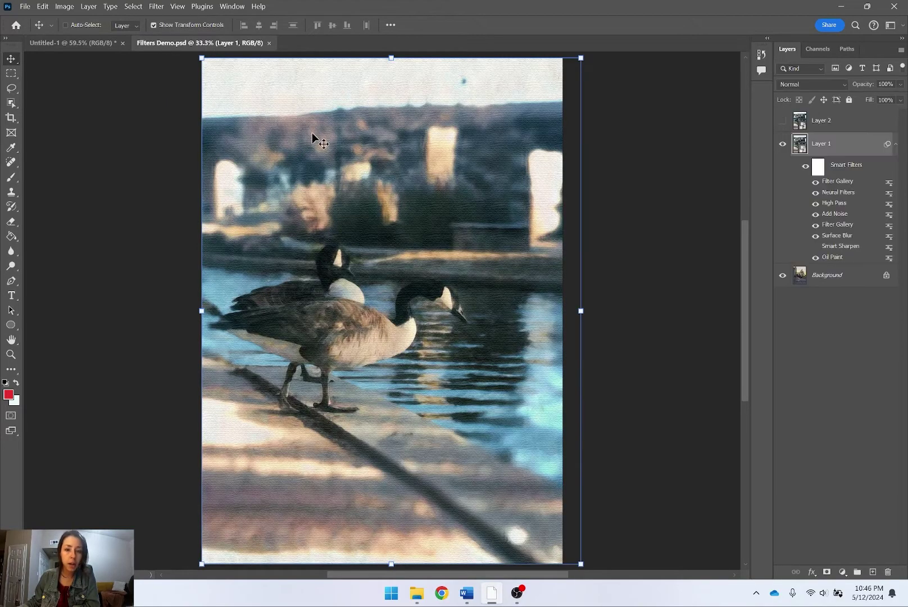
left_click(833, 125)
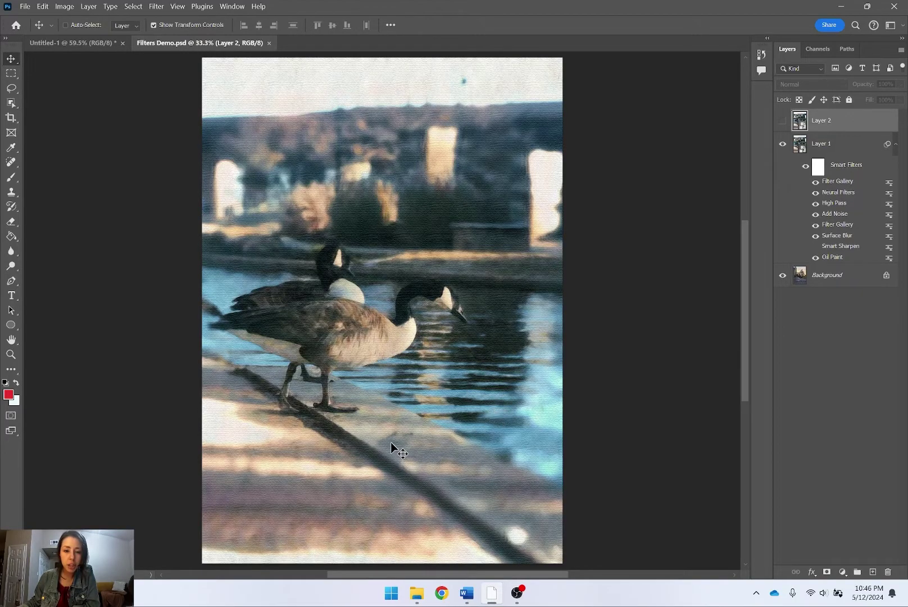
left_click_drag(397, 392, 407, 446)
key("super")
key("Escape")
key("super")
key("Escape")
scroll(421, 427, "up", 5, "alt")
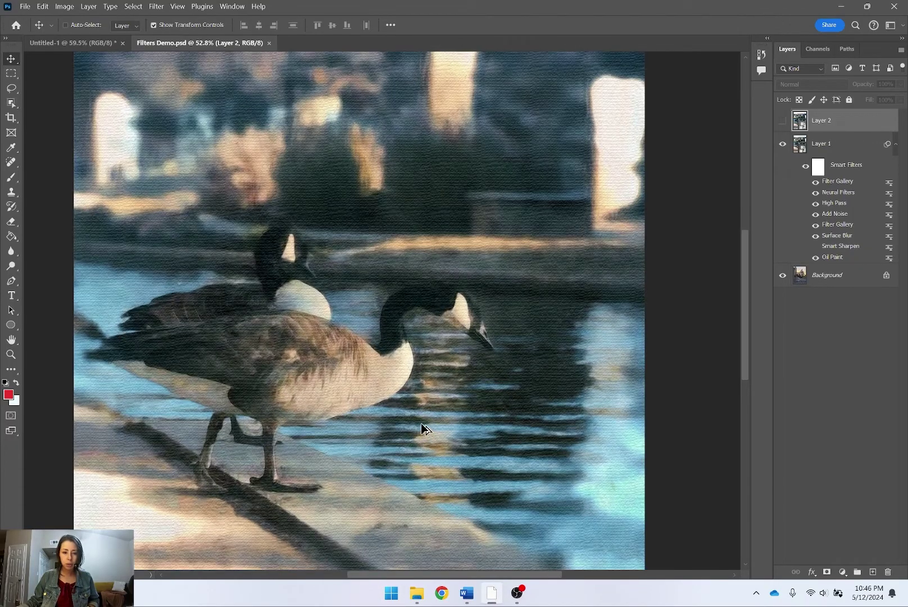
left_click_drag(428, 430, 437, 306)
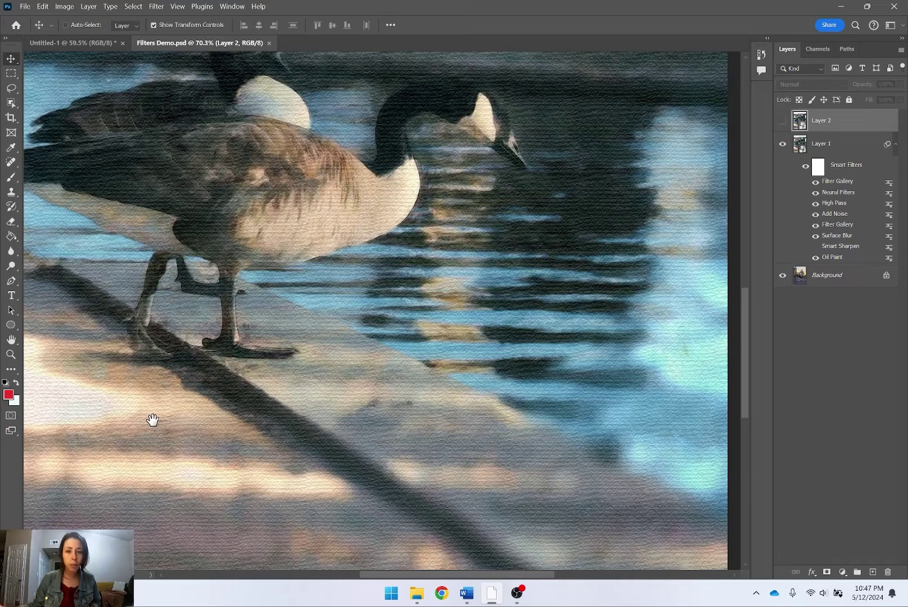
left_click_drag(509, 150, 416, 227)
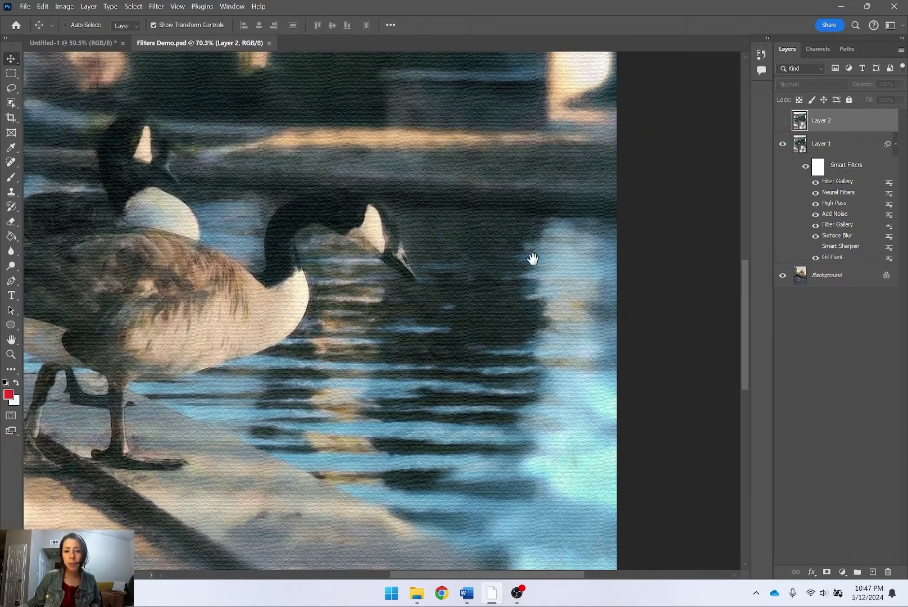
scroll(581, 255, "down", 4)
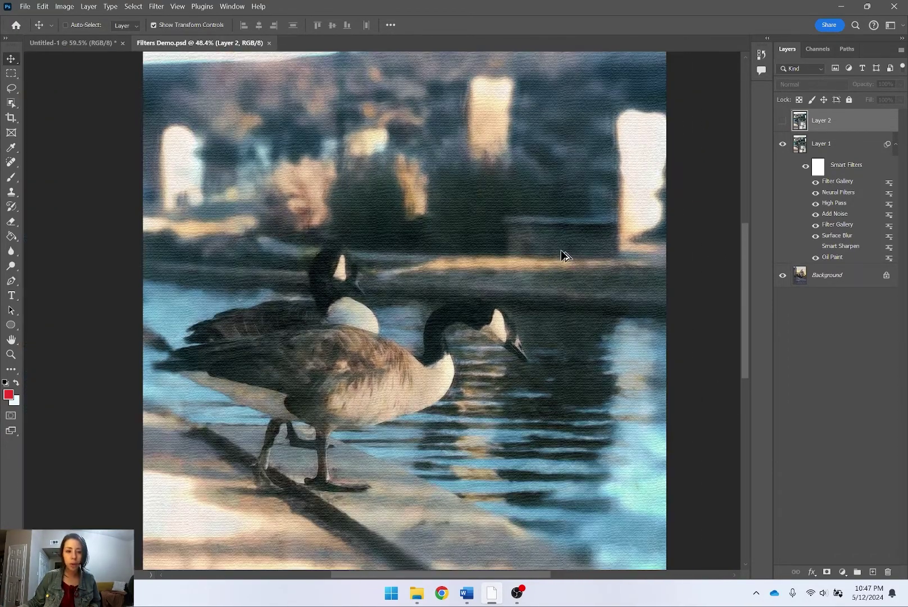
scroll(561, 265, "down", 3)
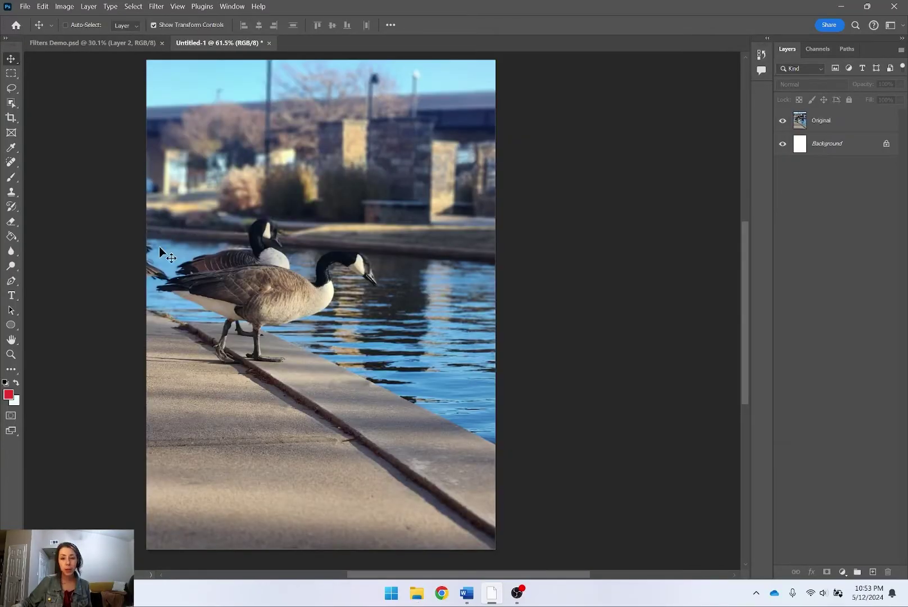
Create a new 5 x 7 inch portrait document at 300 ppi in RGB Color with a white background.
left_click(25, 6)
left_click(30, 17)
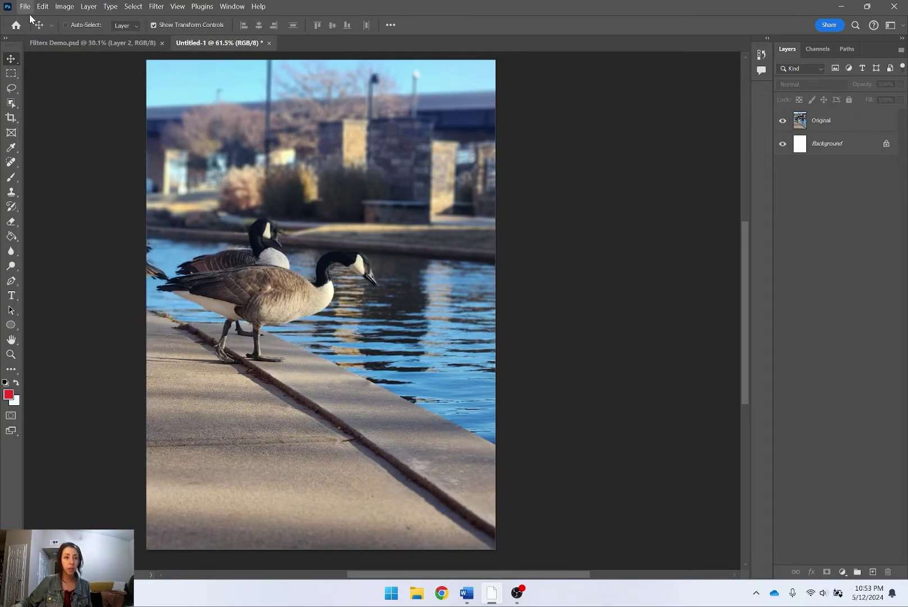
left_click(202, 158)
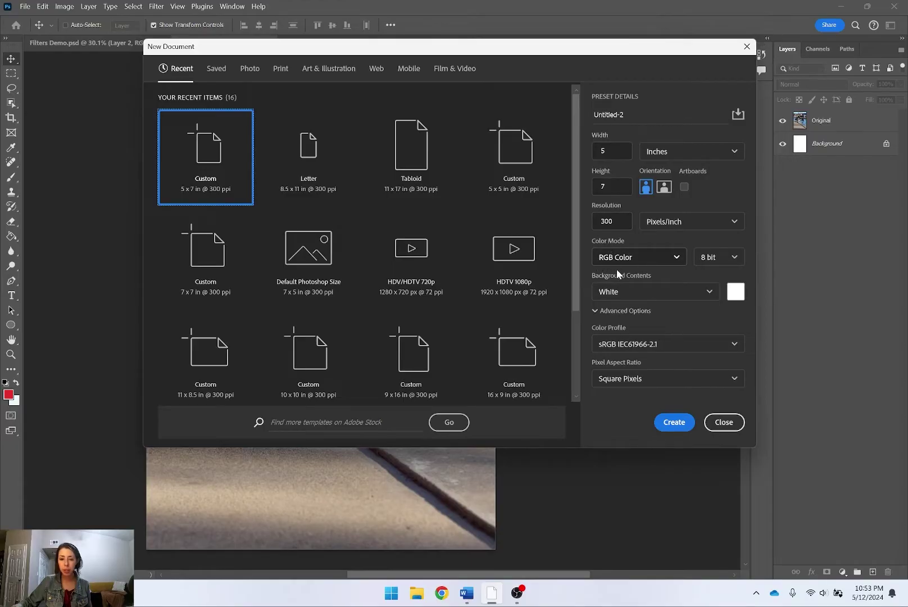
left_click(672, 425)
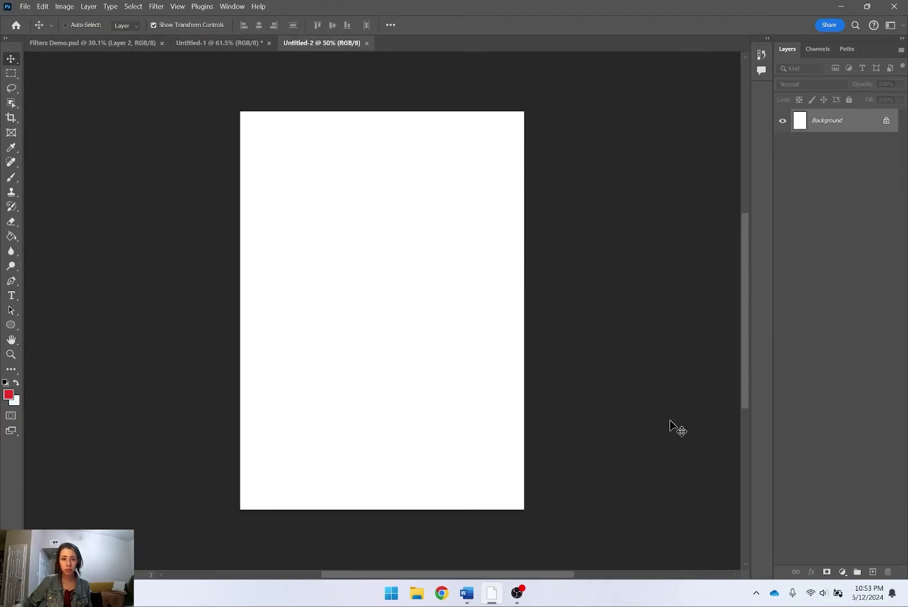
Place the Goose Original image from the Downloads folder into the new document at full canvas size.
key("super+e")
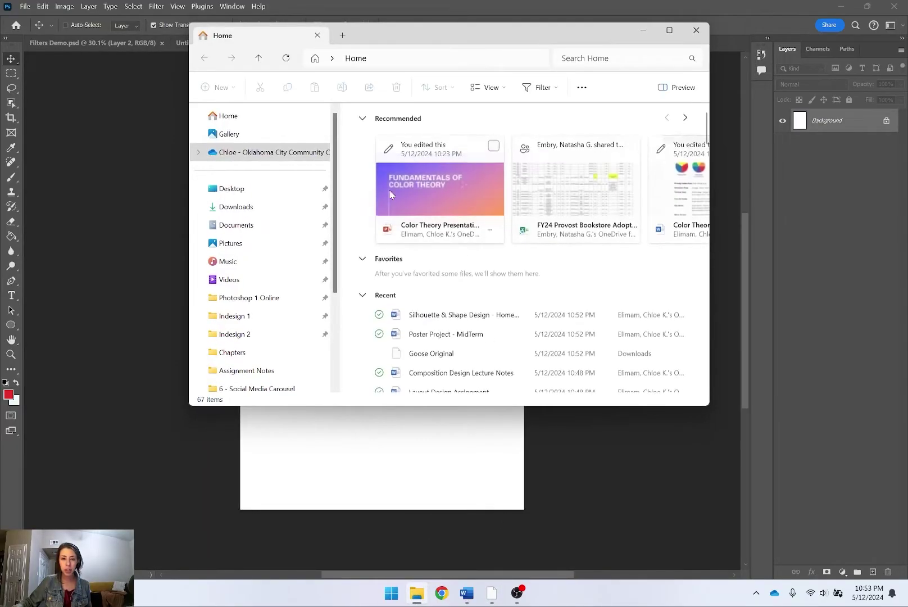
left_click(236, 207)
left_click_drag(377, 149, 446, 464)
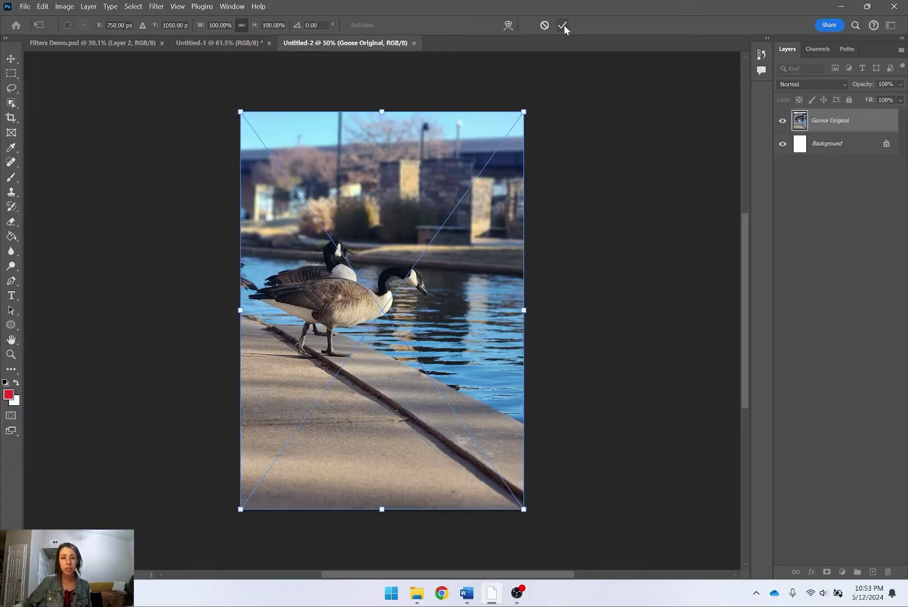
left_click(563, 25)
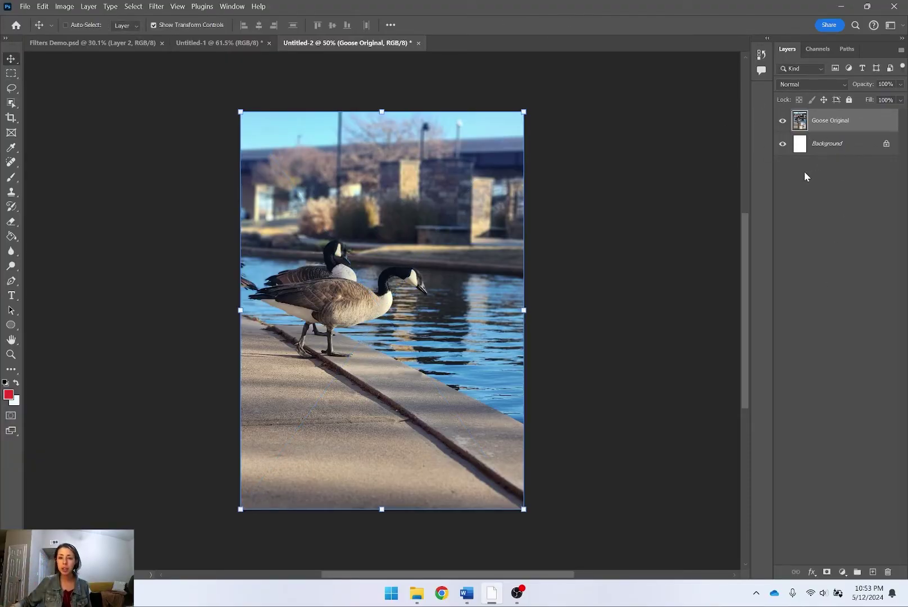
Compare the unedited goose photo in Untitled-1 with the filtered version in Filters Demo.psd.
left_click(10, 73)
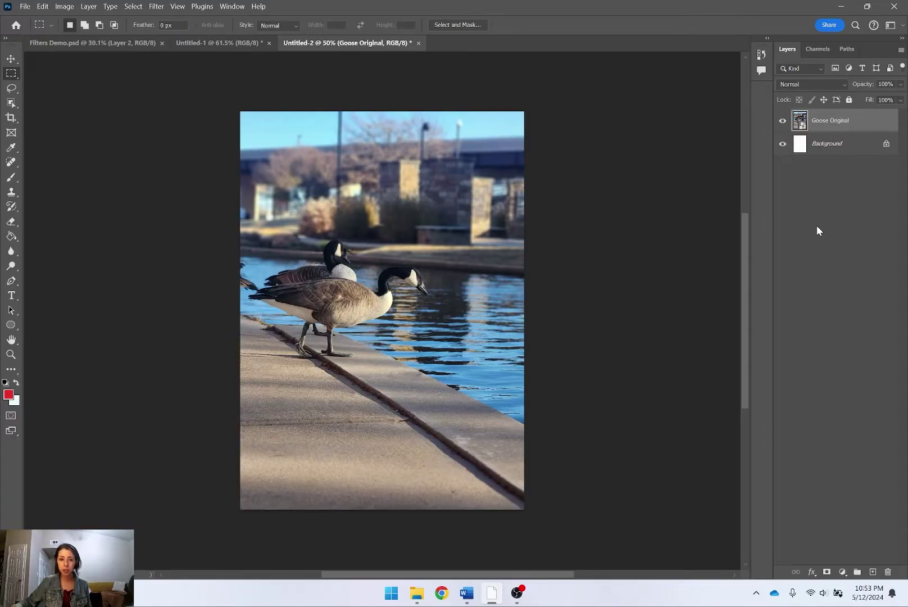
left_click(230, 42)
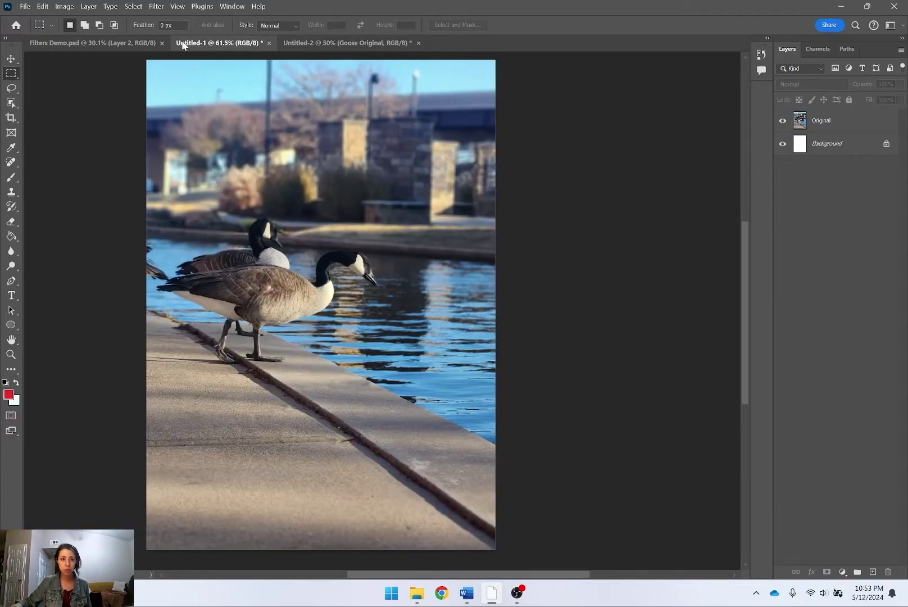
left_click(93, 43)
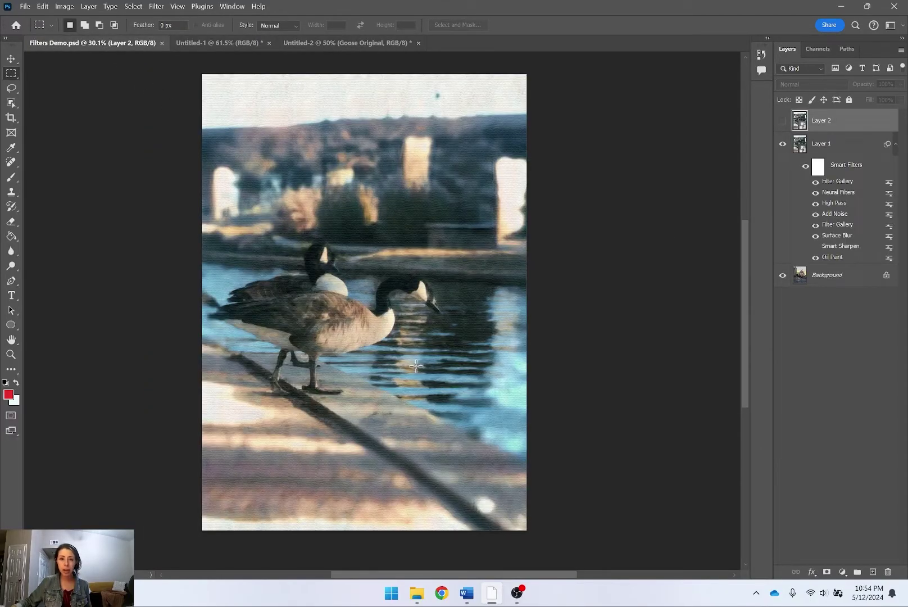
left_click(390, 45)
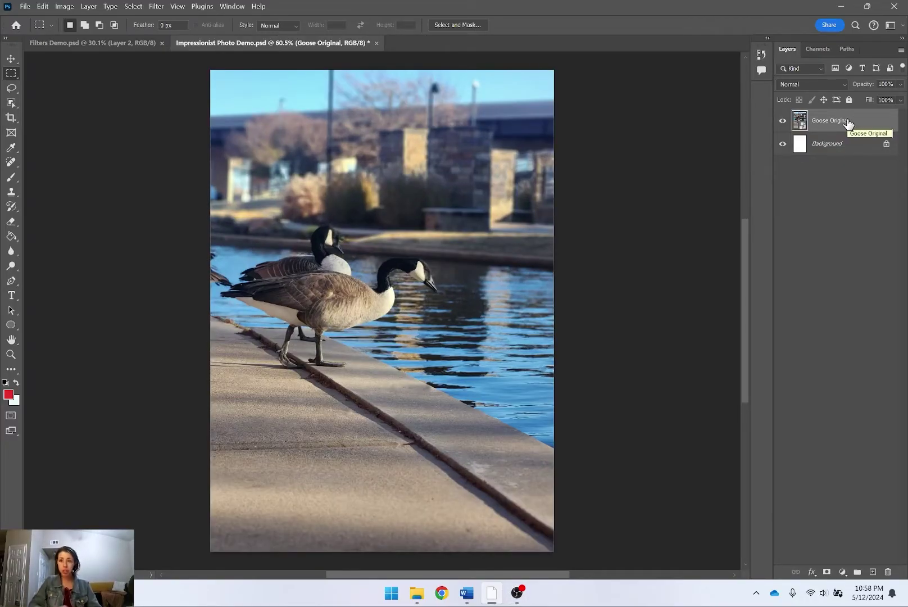
Duplicate the Goose Original layer and open the Field Blur filter on the copy.
key("ctrl+j")
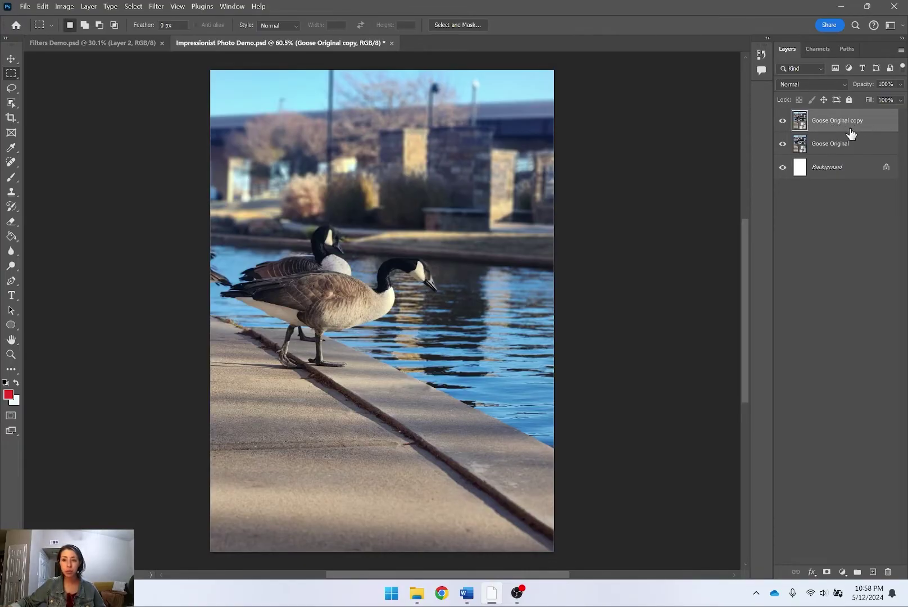
left_click(11, 59)
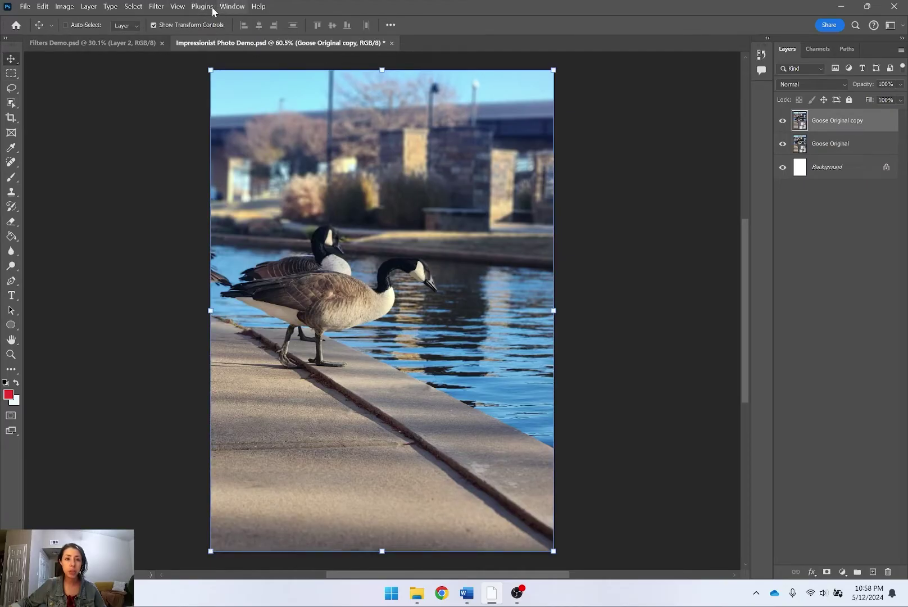
left_click(156, 7)
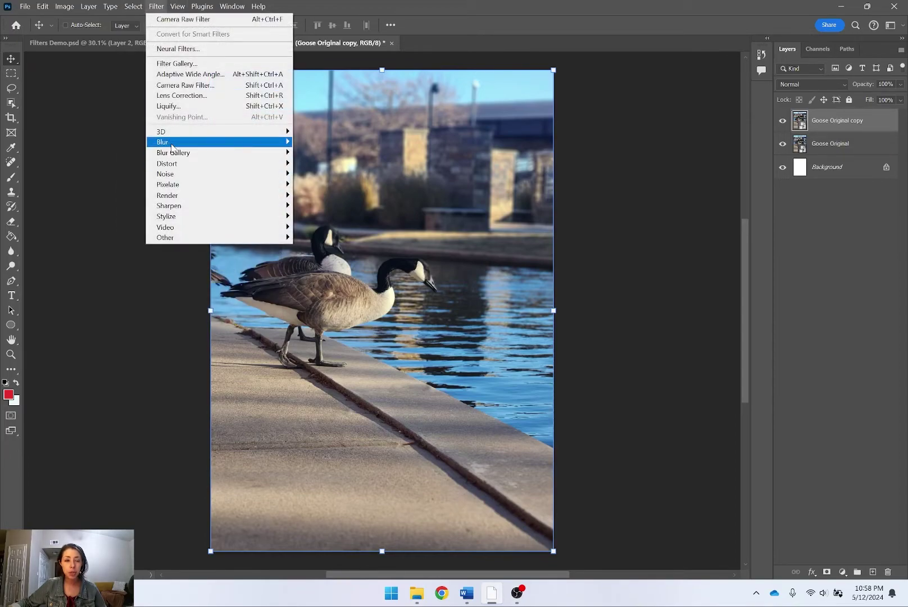
mouse_move(172, 148)
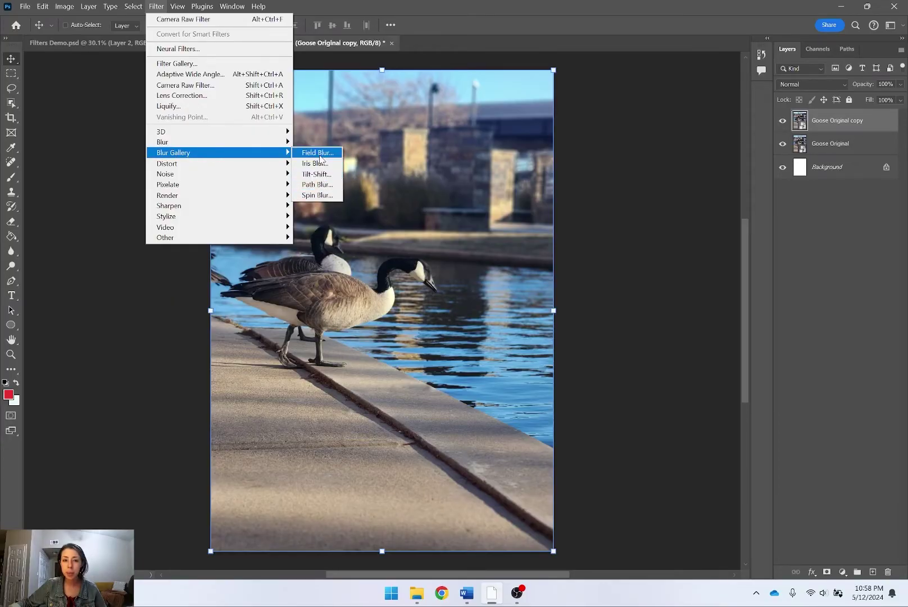
left_click(318, 155)
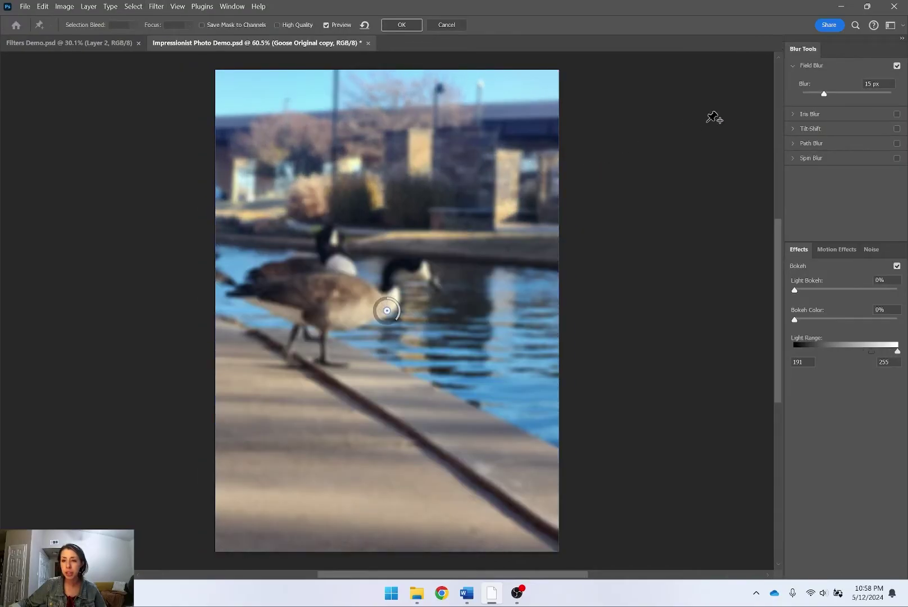
Try the Field Blur pin on the front goose's head, then replace Field Blur with Iris Blur.
left_click_drag(387, 311, 425, 268)
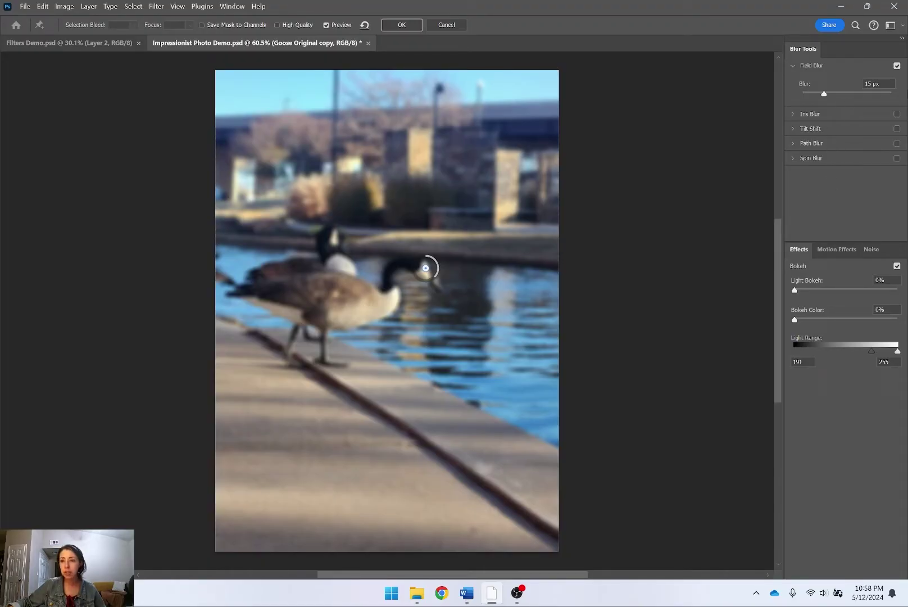
mouse_move(436, 269)
left_mouse_down()
mouse_move(441, 255)
mouse_move(450, 276)
mouse_move(417, 291)
mouse_move(411, 270)
mouse_move(418, 284)
mouse_move(445, 286)
mouse_move(405, 259)
mouse_move(418, 278)
mouse_move(432, 272)
mouse_move(426, 267)
mouse_move(430, 278)
mouse_move(443, 273)
mouse_move(429, 287)
mouse_move(439, 268)
mouse_move(441, 281)
mouse_move(430, 257)
left_mouse_up()
left_click(896, 65)
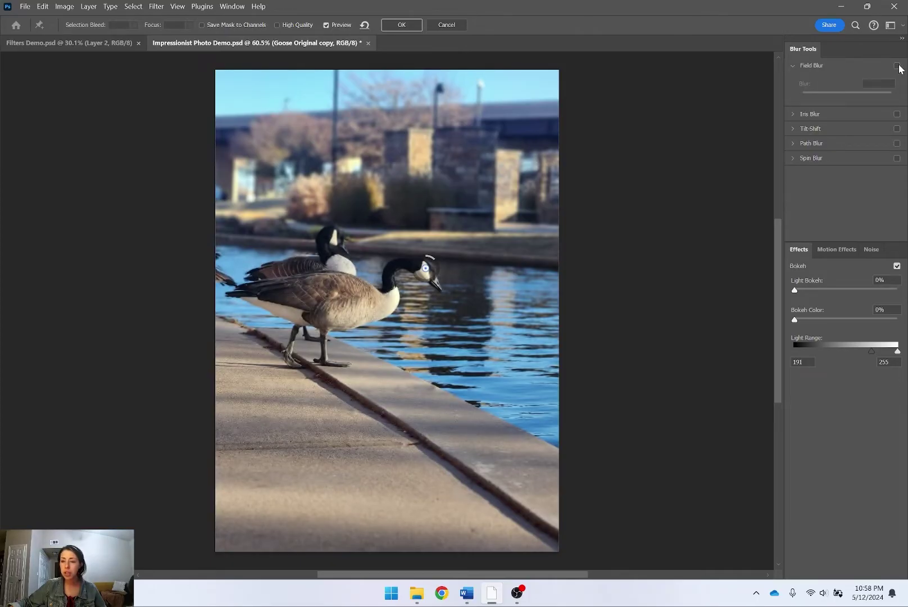
left_click(794, 66)
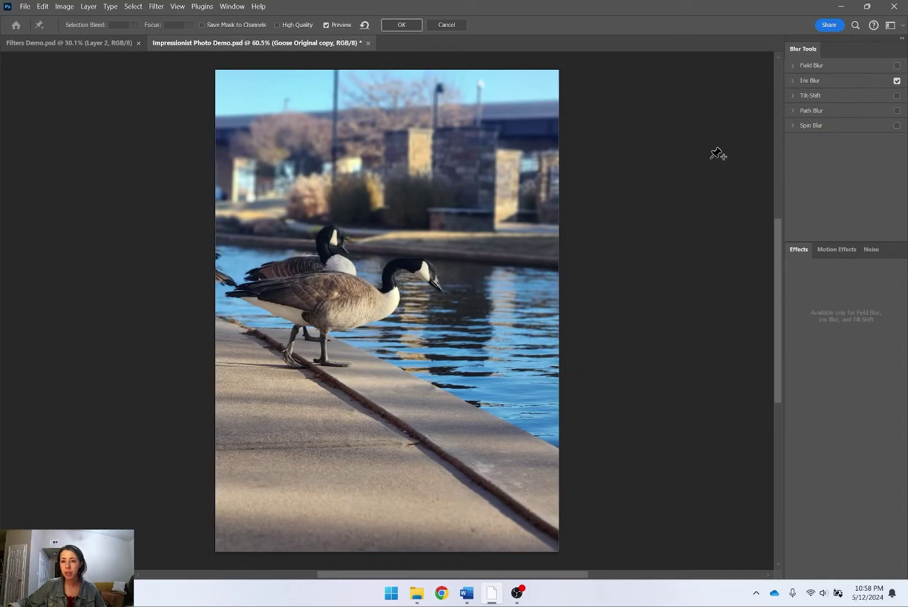
left_click(793, 81)
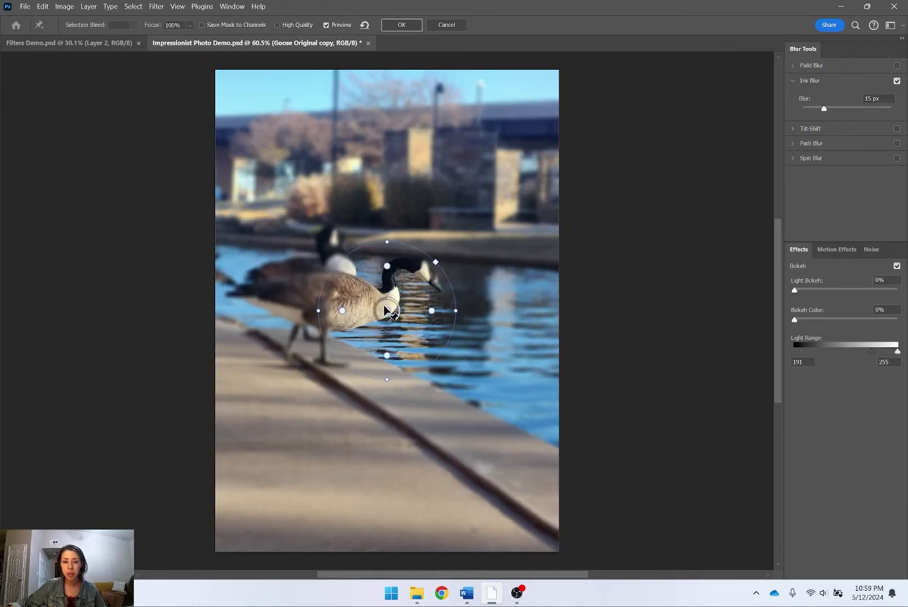
Move the Iris Blur pin onto the front goose's head and reshape its ellipse into a flat, slightly tilted oval around the head.
left_click_drag(383, 310, 431, 277)
mouse_move(426, 343)
left_mouse_down()
mouse_move(427, 272)
mouse_move(414, 434)
mouse_move(422, 342)
left_mouse_up()
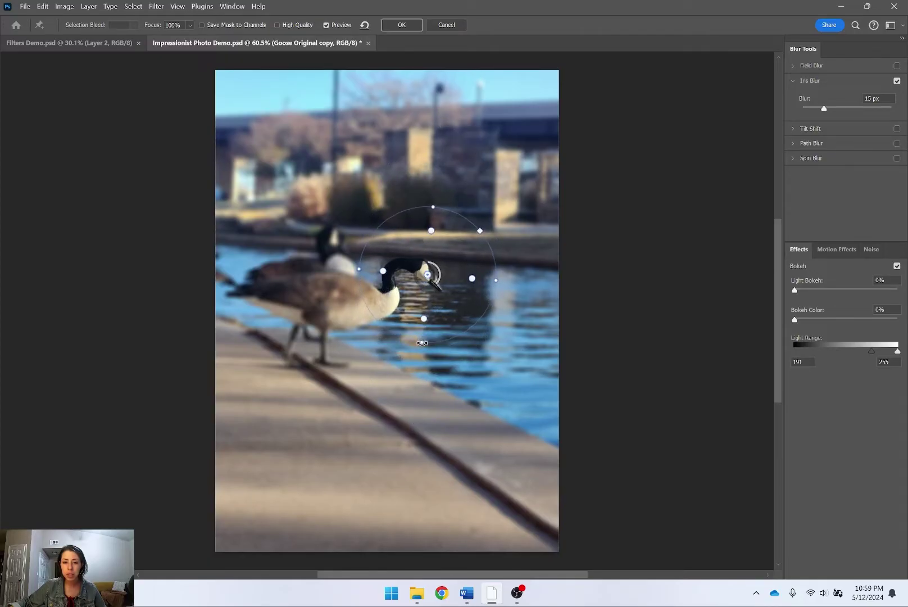
left_click_drag(366, 271, 395, 270)
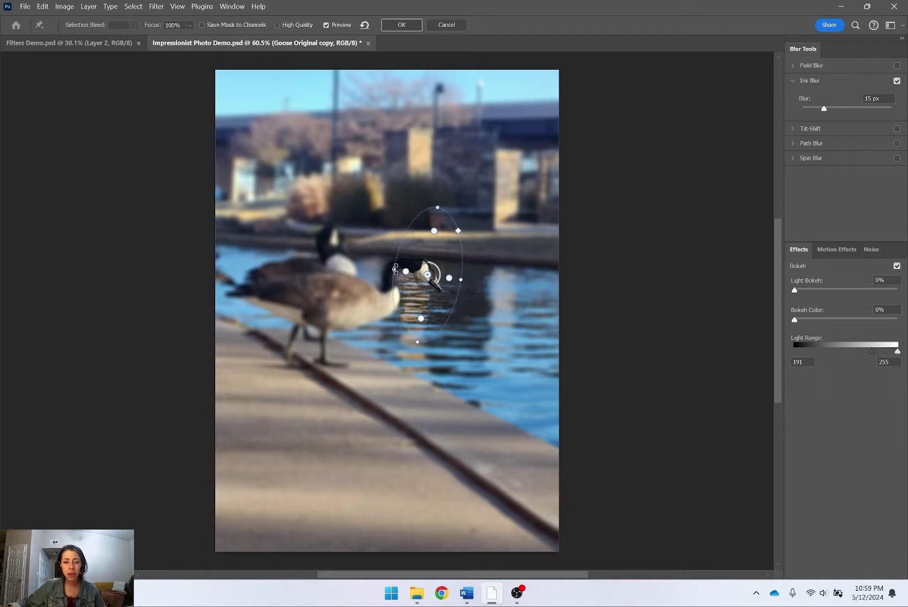
left_click_drag(418, 341, 478, 284)
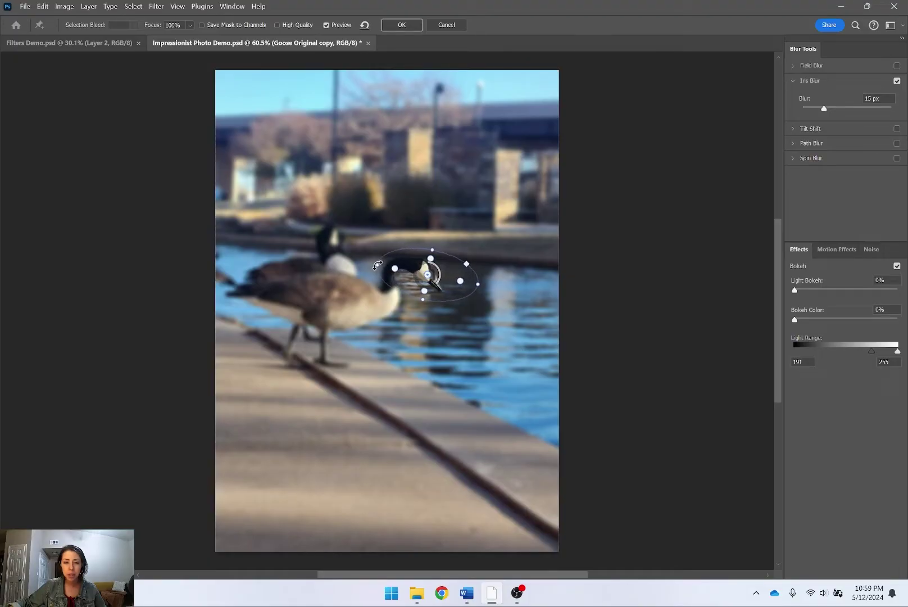
Add a second Iris Blur pin, center it between the two geese's heads, and stretch its oval and sharp area over both heads.
left_click(337, 232)
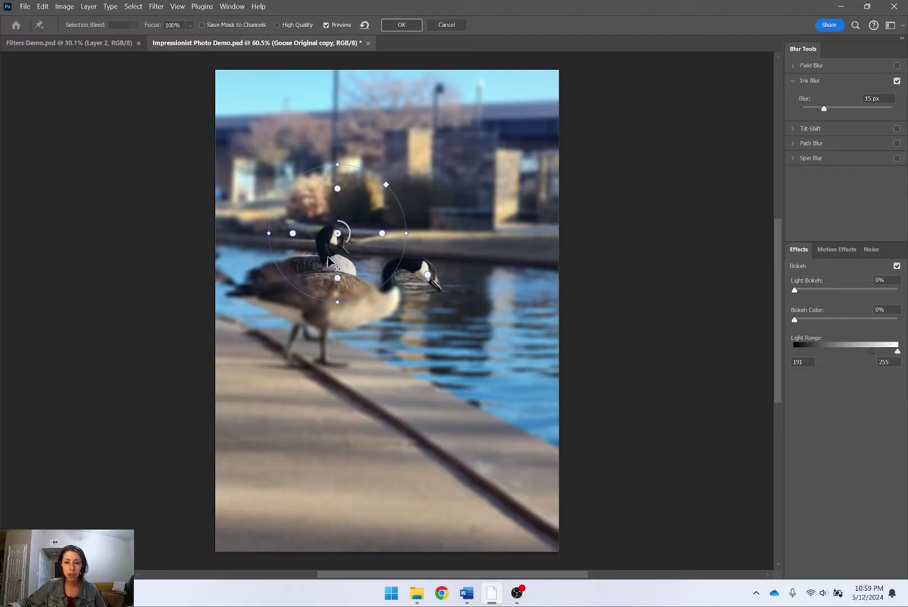
left_click_drag(337, 299, 369, 299)
left_click_drag(316, 244, 343, 249)
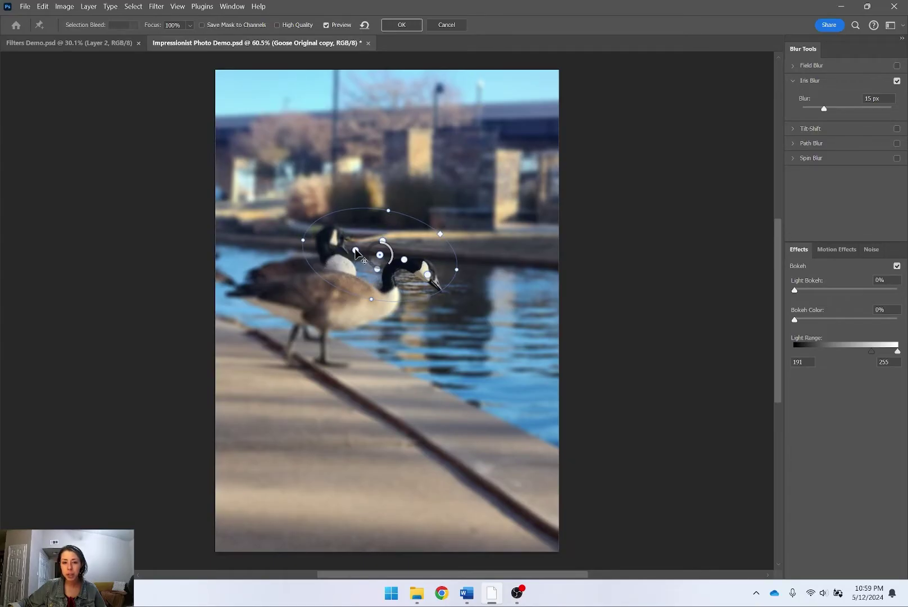
left_click_drag(355, 251, 329, 248)
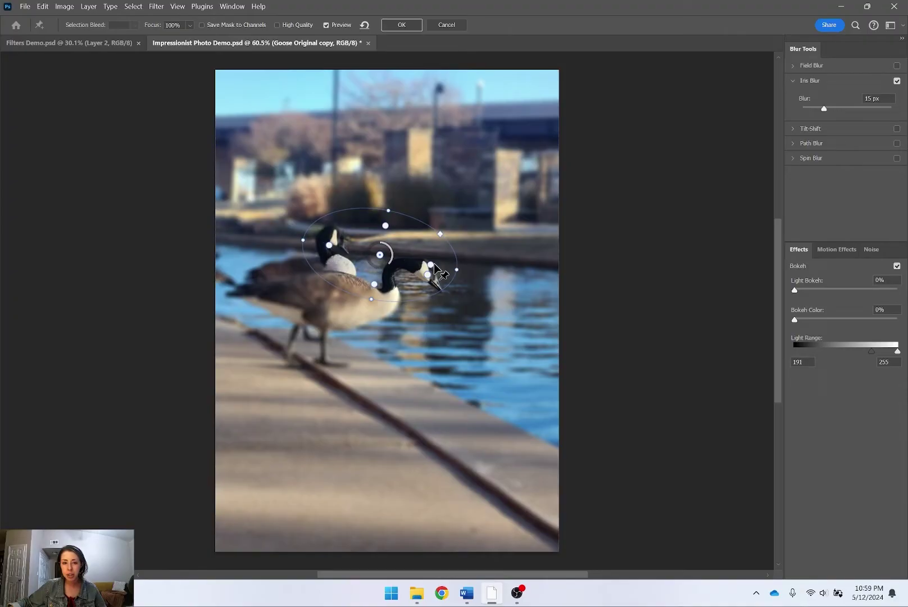
Make the second iris oval slightly taller over the geese and set its blur to 9 px.
mouse_move(390, 263)
left_mouse_down()
mouse_move(395, 270)
mouse_move(387, 268)
mouse_move(392, 251)
mouse_move(384, 263)
left_mouse_up()
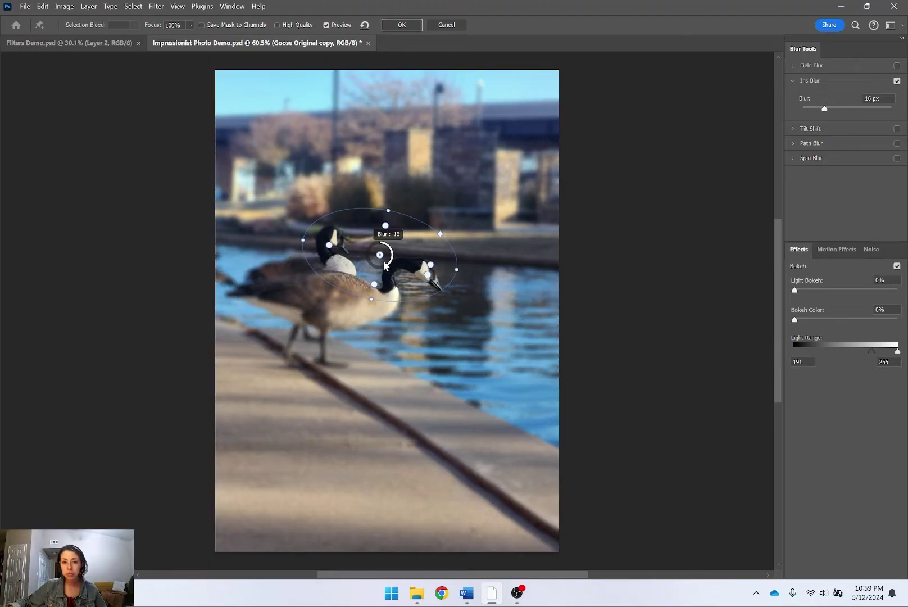
left_click_drag(372, 299, 365, 309)
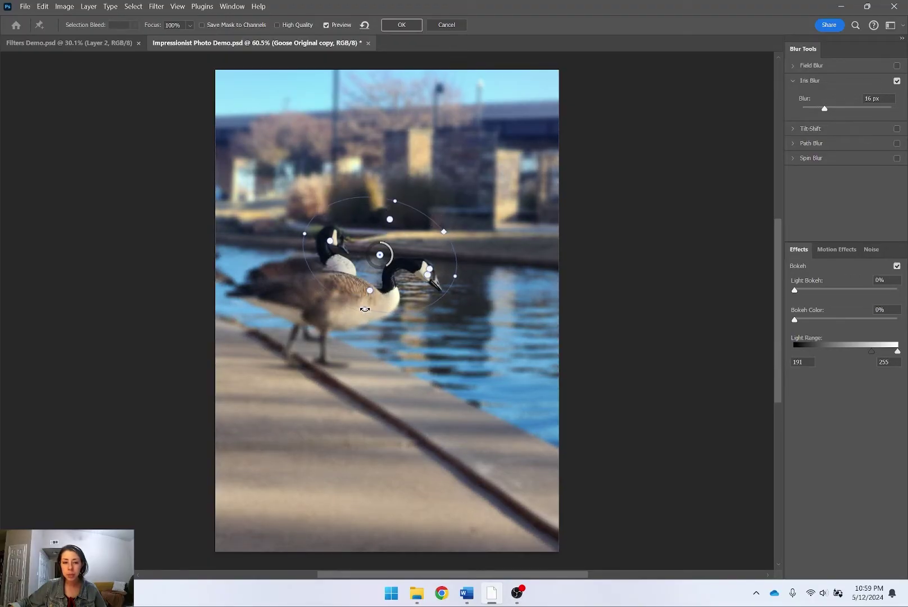
left_click_drag(389, 263, 396, 252)
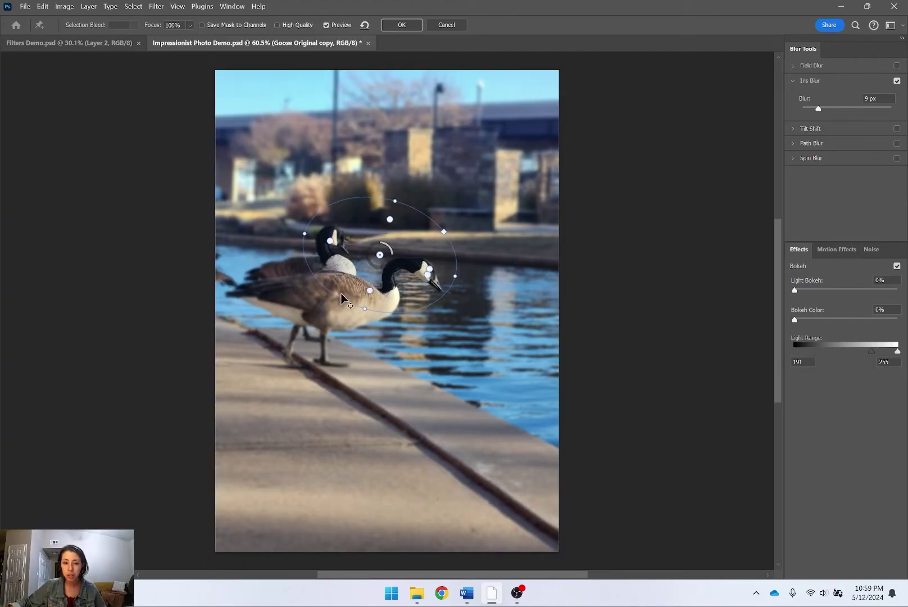
Adjust the iris's sharp area around the geese's heads and lower the front goose pin's Iris Blur to 6 px.
mouse_move(375, 275)
left_click_drag(369, 289, 373, 286)
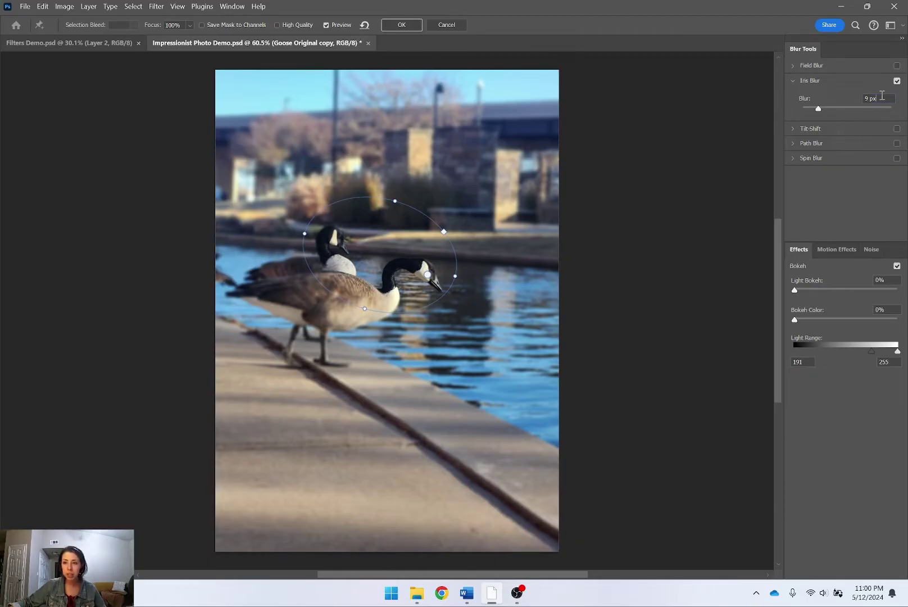
type("5")
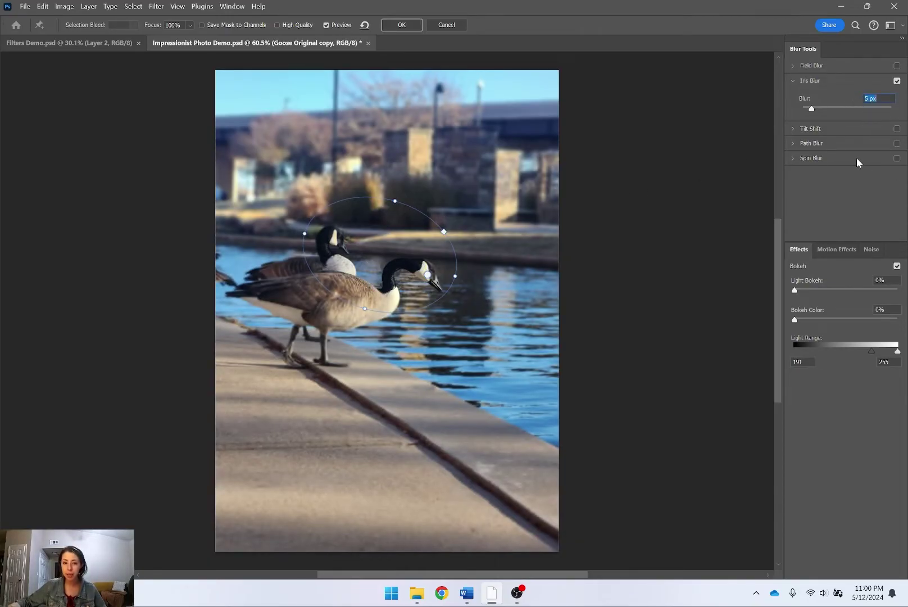
left_click_drag(812, 108, 815, 108)
key("Down")
key("Down")
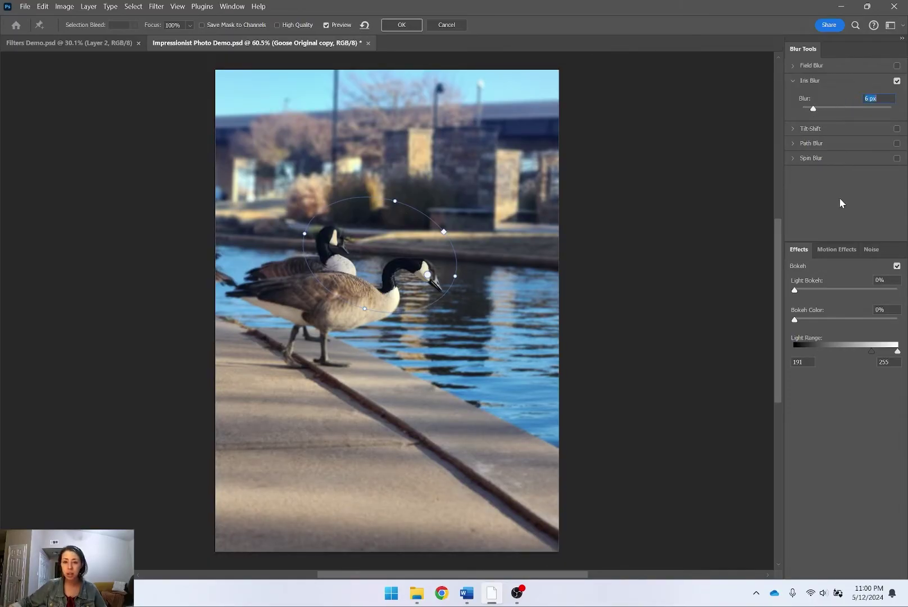
Replace Iris Blur with Tilt-Shift and set its blur to 81 px.
left_click(896, 80)
left_click(794, 80)
left_click(897, 96)
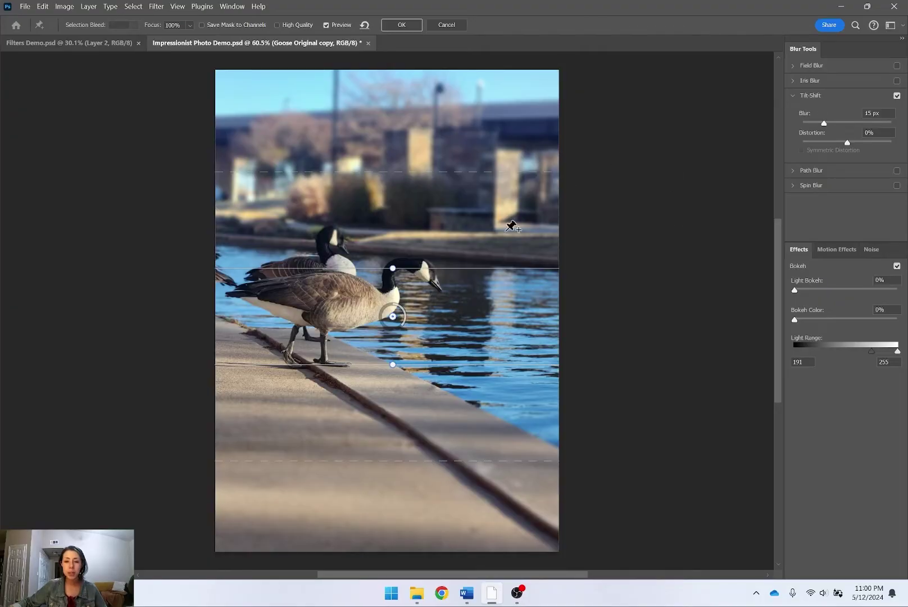
left_click_drag(399, 328, 376, 331)
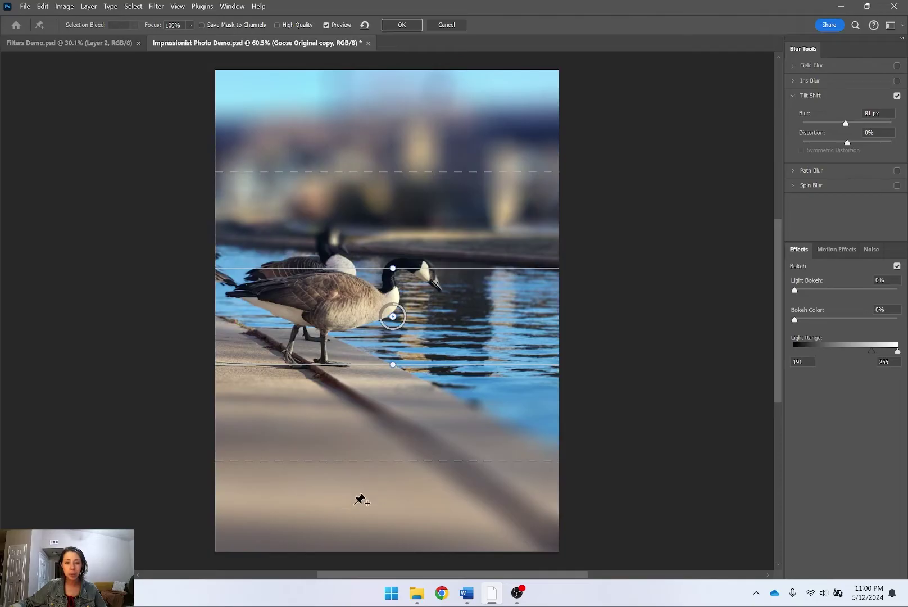
Try rotating the tilt-shift band upright over the geese and narrowing its fade zone over the water.
left_click_drag(397, 271, 477, 325)
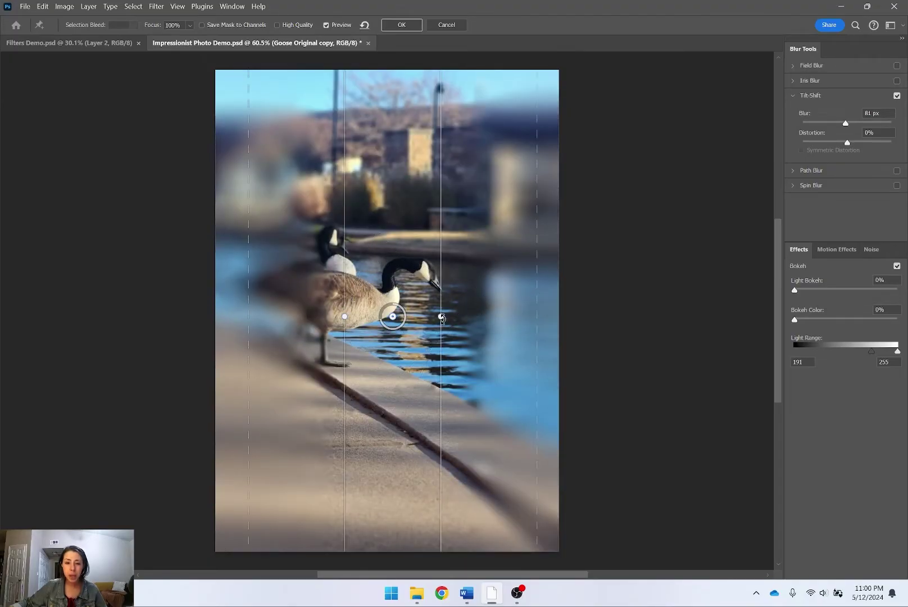
left_click_drag(533, 300, 498, 301)
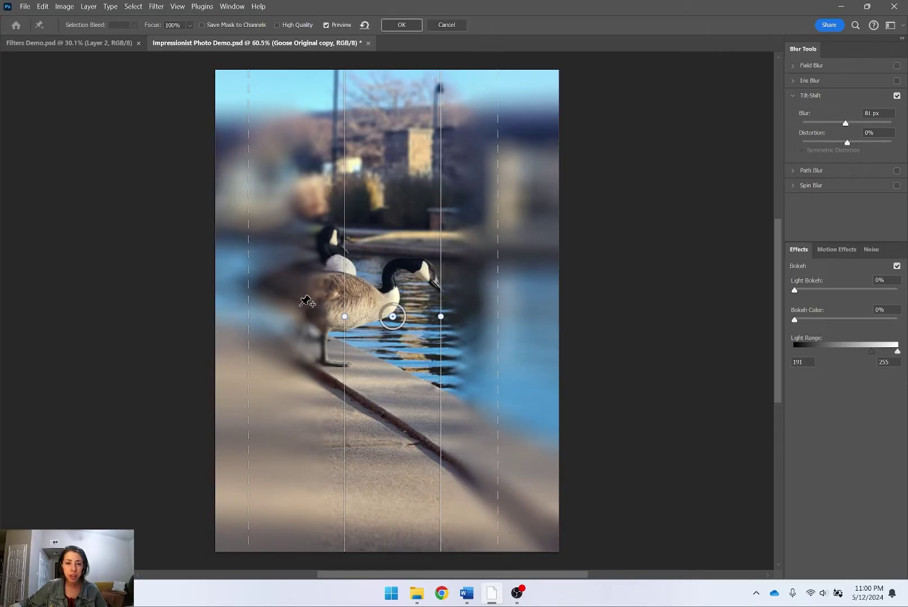
mouse_move(247, 312)
left_mouse_down()
mouse_move(256, 312)
mouse_move(235, 309)
mouse_move(304, 309)
mouse_move(237, 308)
left_mouse_up()
Rotate the tilt-shift band back to nearly horizontal and move its center up to the front goose's chest.
left_click_drag(337, 318, 397, 425)
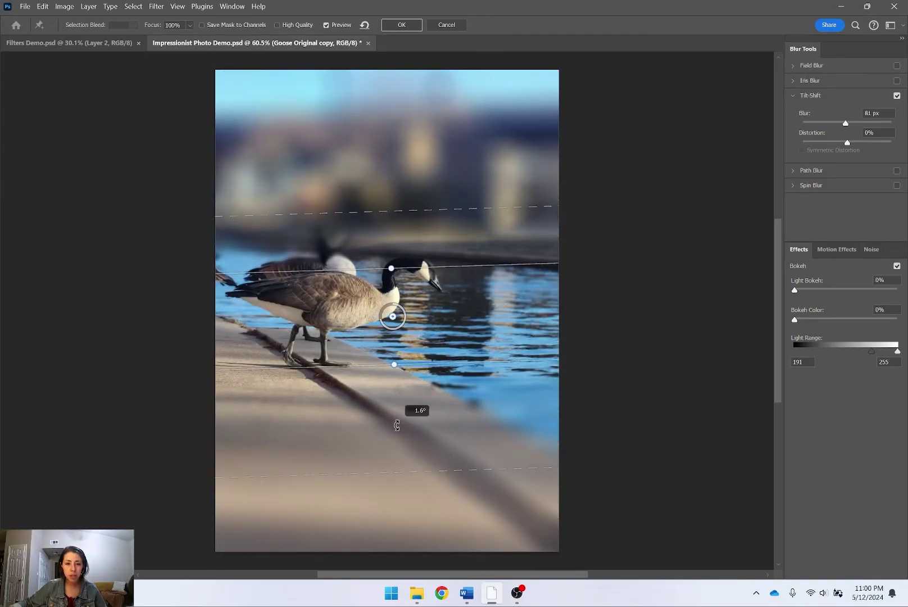
left_click_drag(392, 329, 400, 293)
left_click_drag(400, 245, 400, 205)
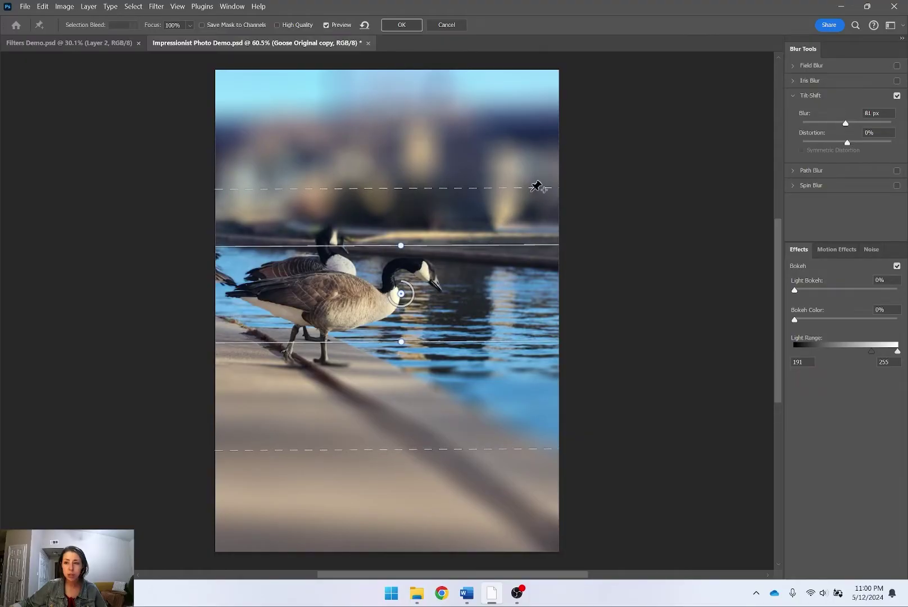
Set the tilt-shift distortion to 100% and its blur to 11 px.
left_click_drag(848, 143, 904, 149)
left_click(864, 132)
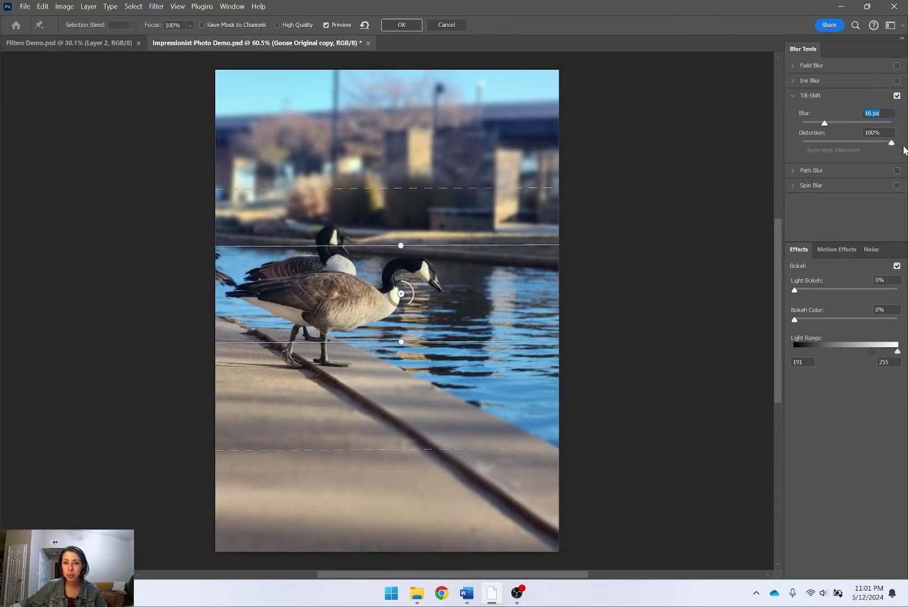
mouse_move(824, 124)
left_mouse_down()
mouse_move(813, 127)
mouse_move(829, 126)
mouse_move(821, 125)
left_mouse_up()
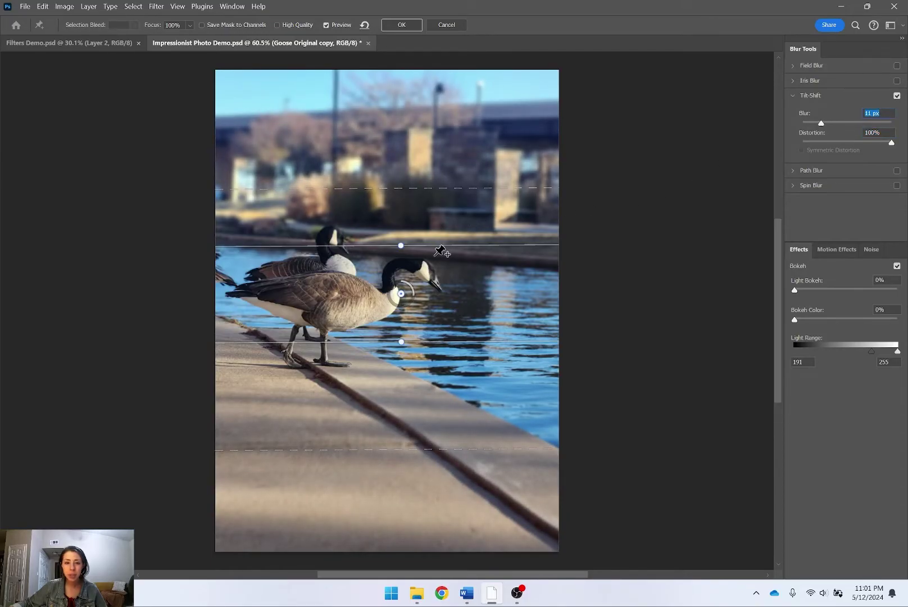
Widen the tilt-shift focus band up to the background walls and down onto the walkway, and level it horizontally.
left_click_drag(399, 250, 391, 164)
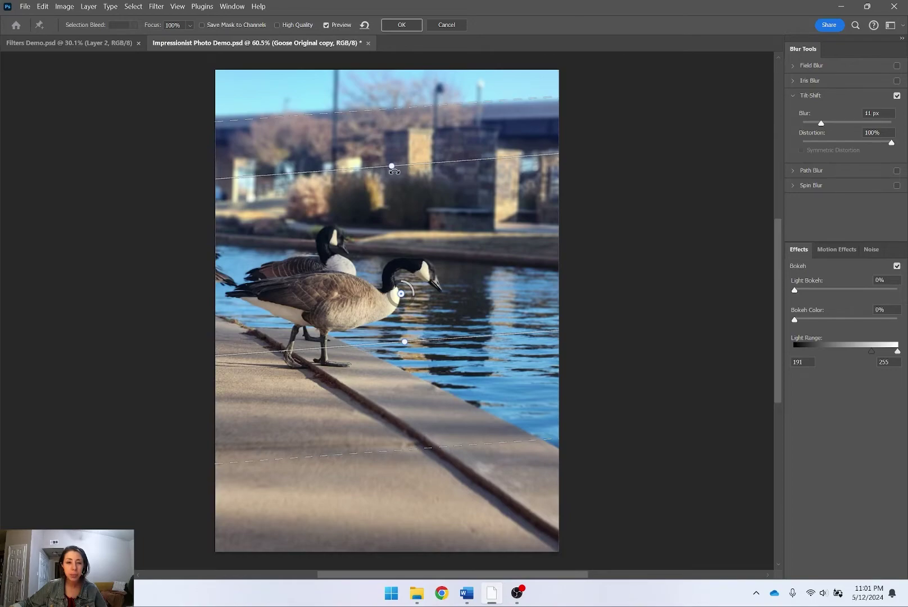
mouse_move(323, 170)
left_mouse_down()
mouse_move(323, 142)
mouse_move(323, 169)
left_mouse_up()
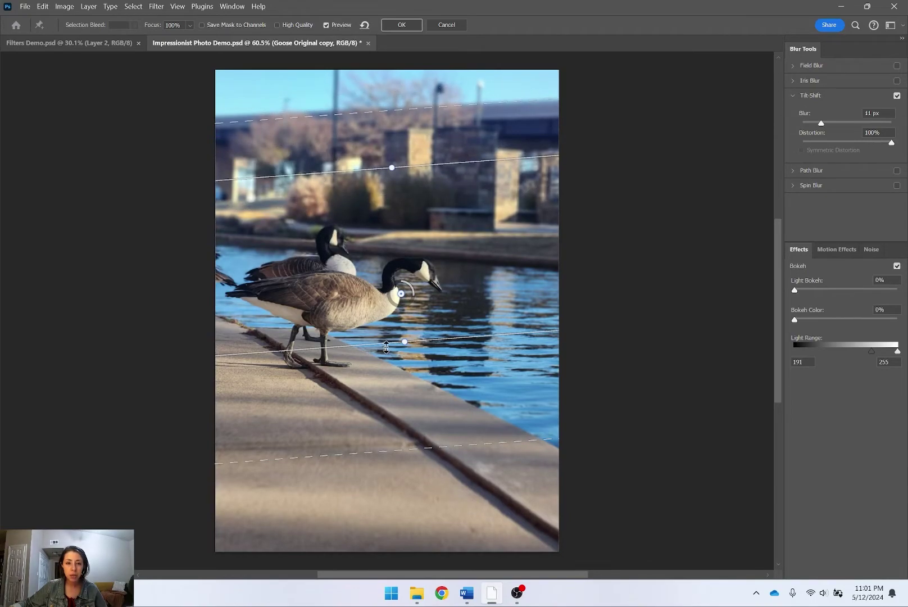
left_click_drag(366, 346, 355, 391)
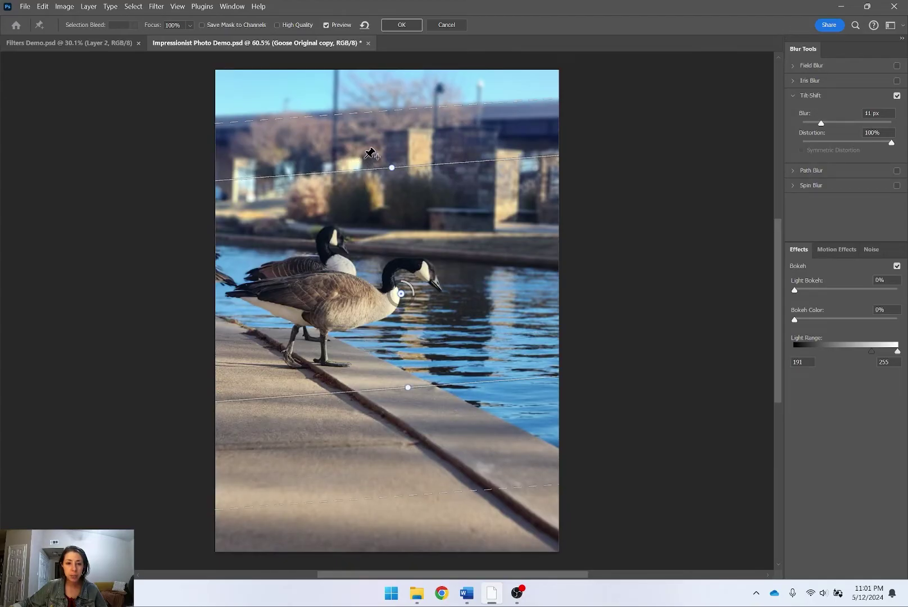
mouse_move(393, 158)
left_mouse_down()
mouse_move(420, 157)
mouse_move(411, 157)
left_mouse_up()
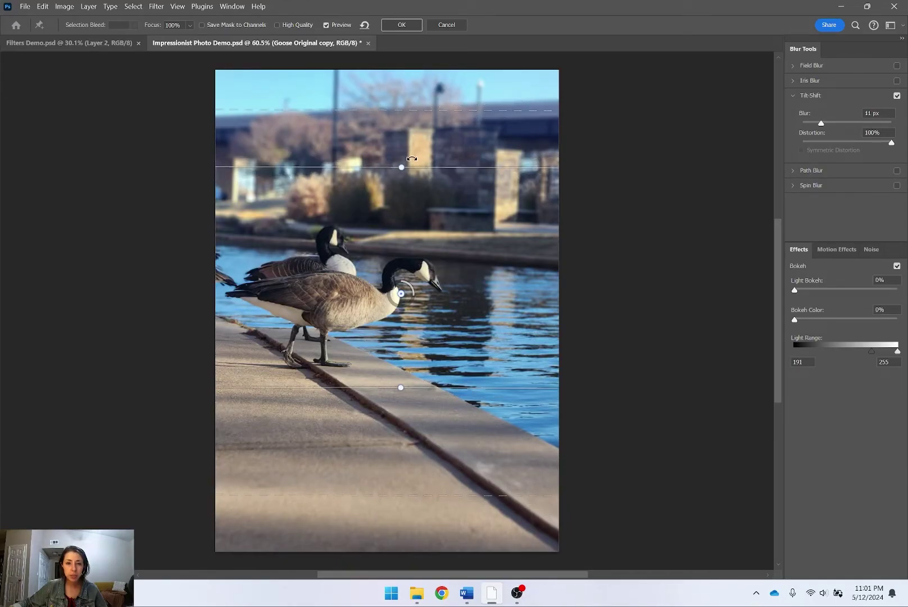
Move the tilt-shift center onto the front goose's head and narrow the fade zones above and below the focus band.
left_click_drag(400, 293, 426, 277)
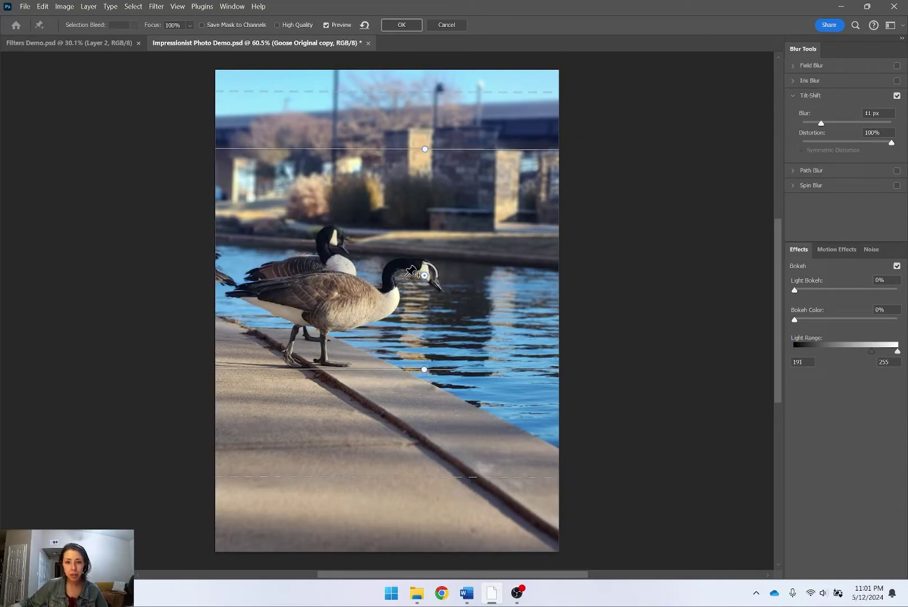
left_click_drag(435, 466, 436, 413)
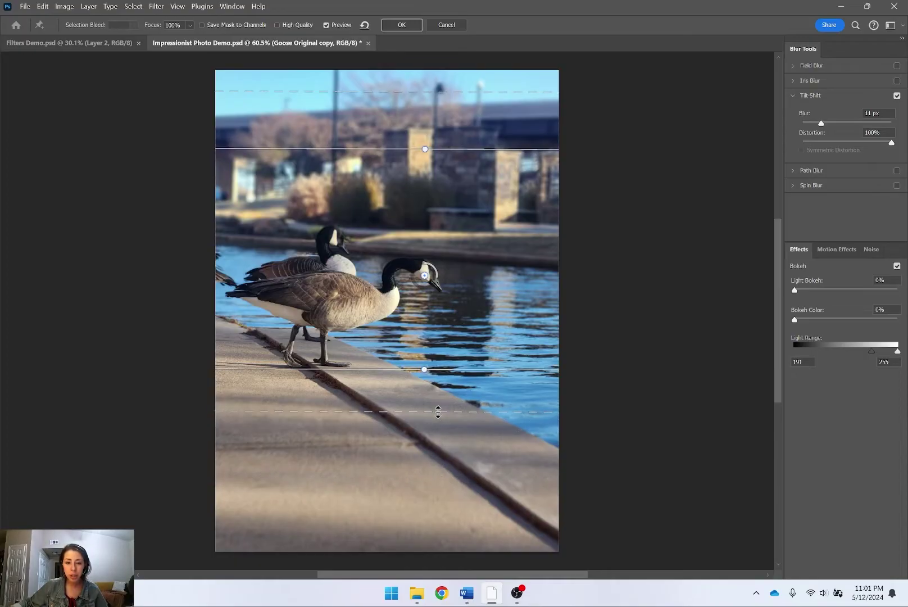
left_click_drag(415, 92, 417, 121)
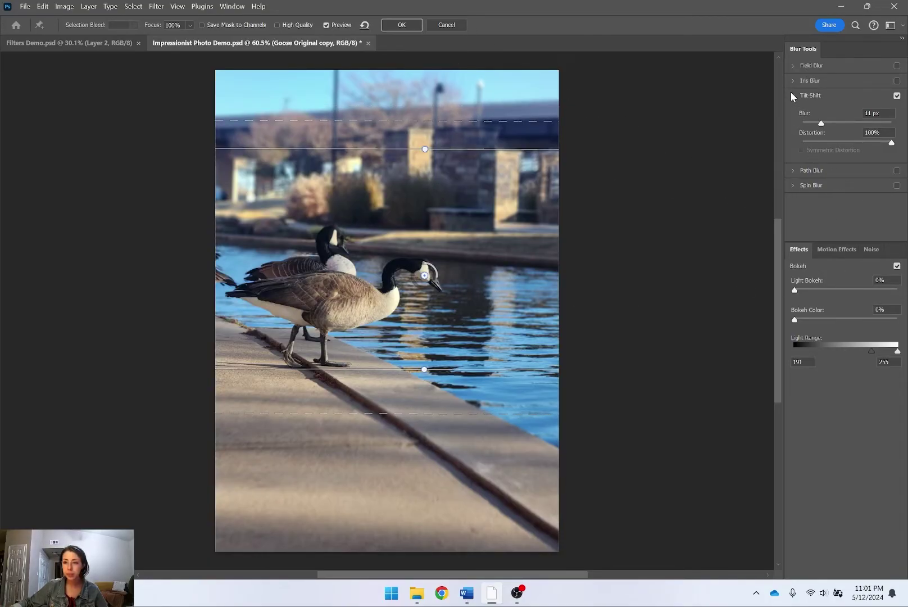
Compare the photo with Tilt-Shift off and on, and try adding Field Blur before switching it off again.
left_click(896, 96)
left_click(897, 96)
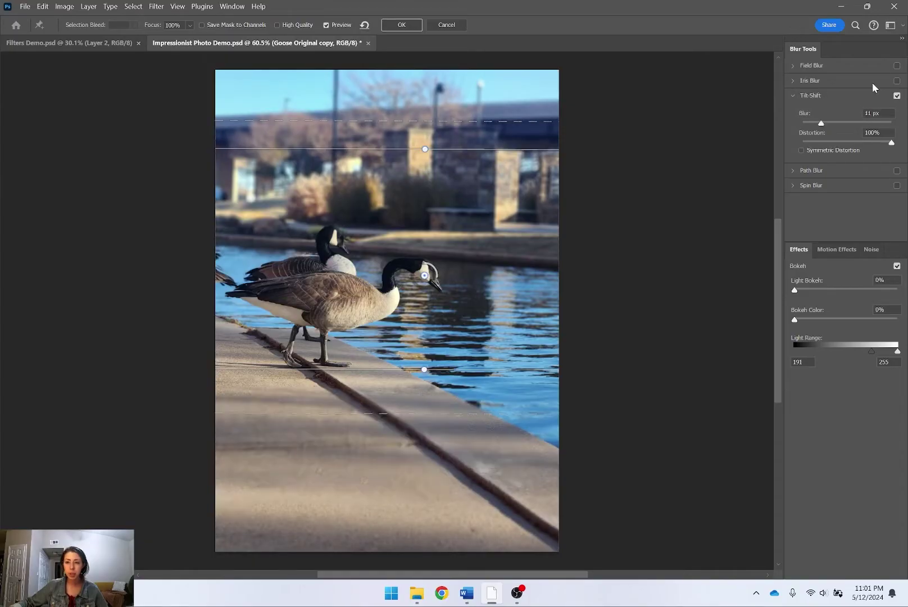
left_click(809, 65)
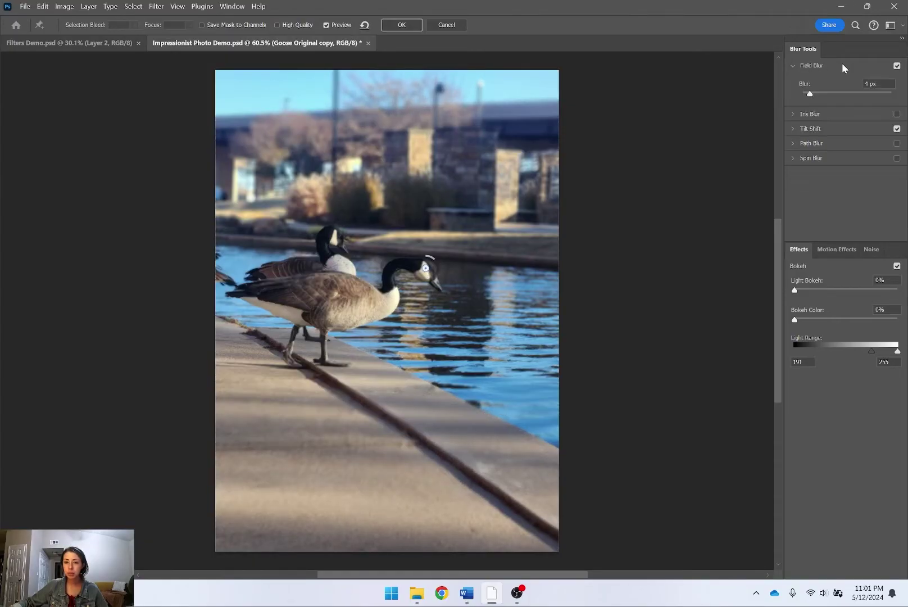
left_click(897, 66)
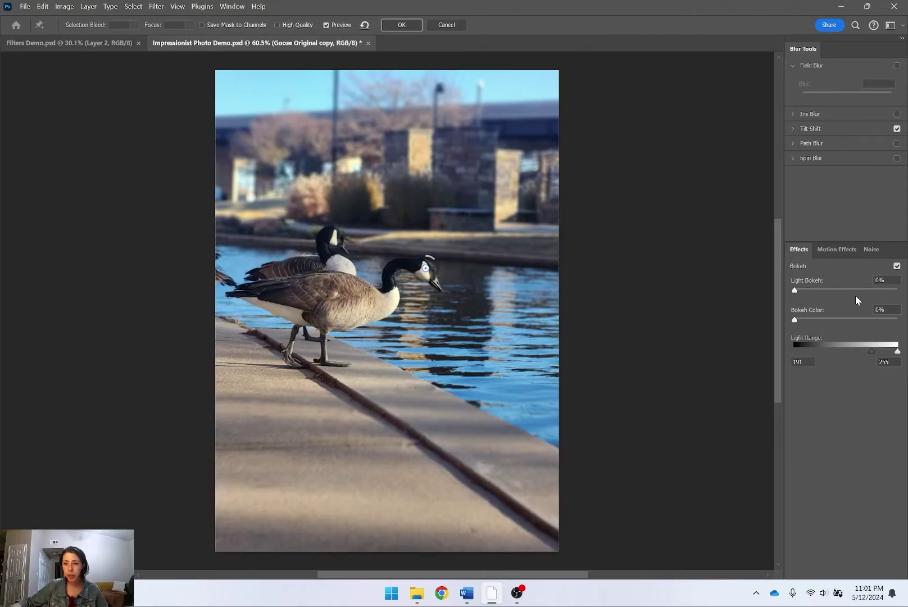
Try a light range of 70 to 151 with different bokeh colors, ending with light bokeh at 13% and bokeh color at 0%.
left_click_drag(821, 285, 790, 290)
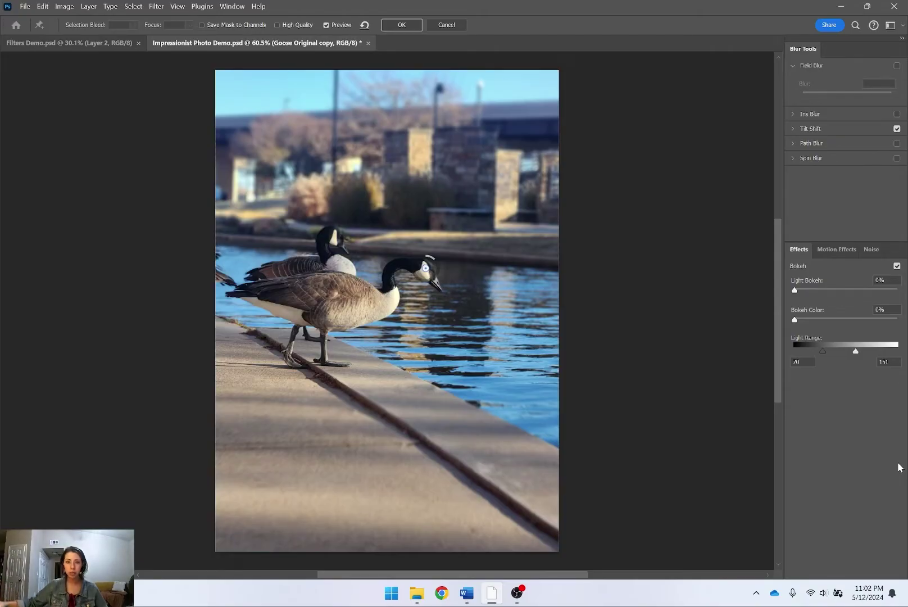
left_click_drag(799, 323, 835, 323)
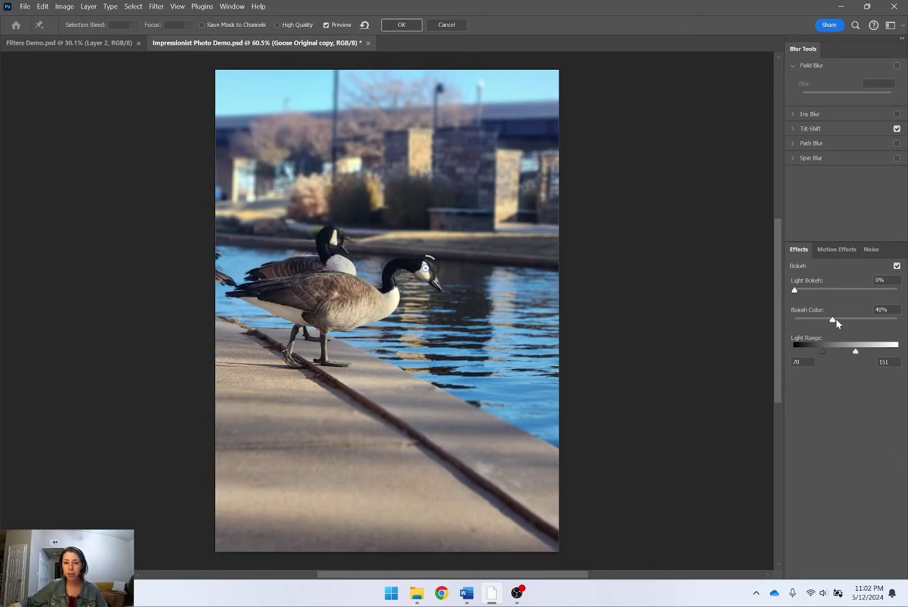
left_click_drag(799, 289, 834, 291)
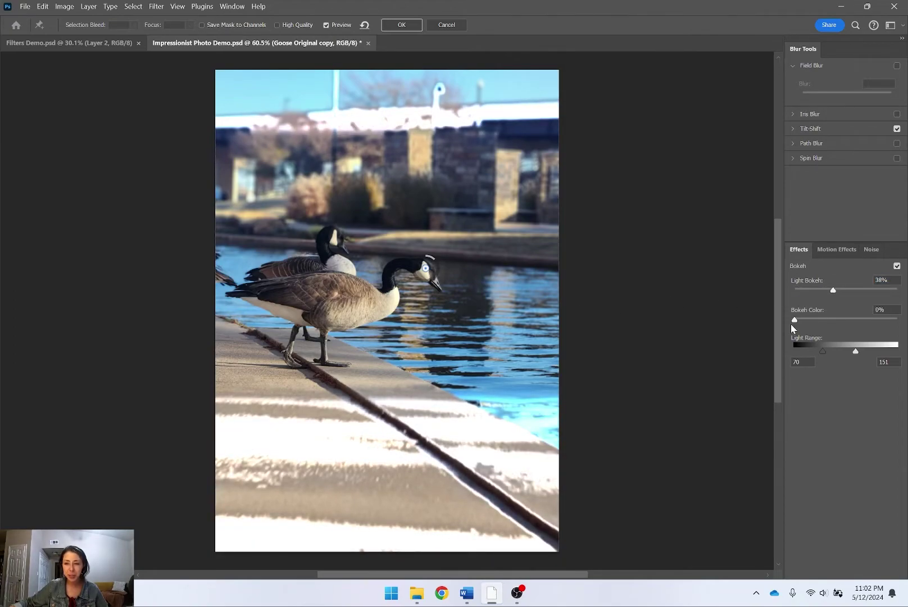
left_click_drag(814, 322, 807, 290)
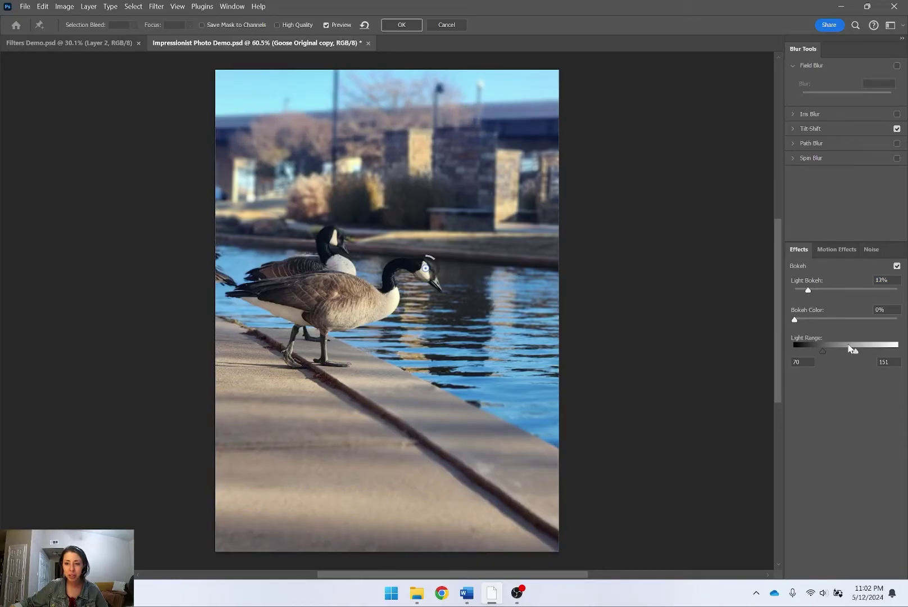
Set the bokeh light range to 151–230, light bokeh to 31% and bokeh color to 12%.
left_click_drag(829, 351, 861, 352)
left_click_drag(807, 290, 837, 290)
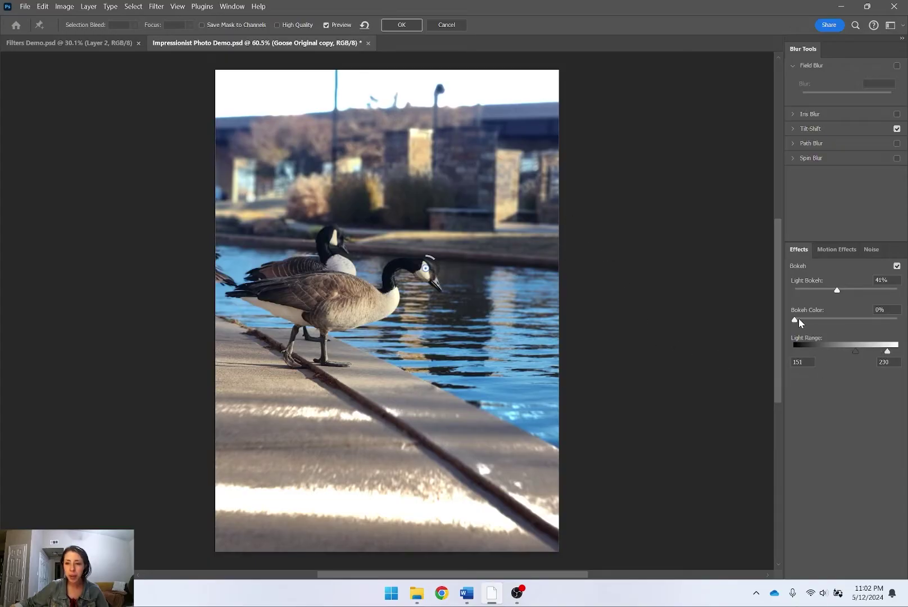
left_click_drag(821, 320, 805, 321)
mouse_move(794, 319)
left_mouse_down()
mouse_move(867, 319)
mouse_move(845, 318)
mouse_move(879, 309)
mouse_move(789, 322)
mouse_move(873, 319)
mouse_move(796, 328)
mouse_move(814, 325)
mouse_move(805, 325)
left_mouse_up()
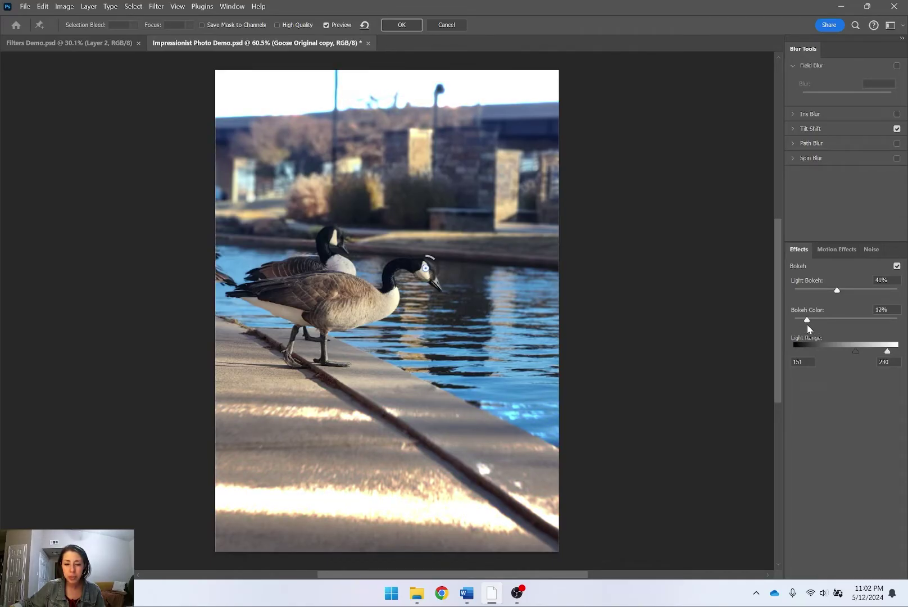
mouse_move(840, 290)
left_mouse_down()
mouse_move(896, 295)
mouse_move(801, 296)
mouse_move(845, 292)
mouse_move(827, 293)
left_mouse_up()
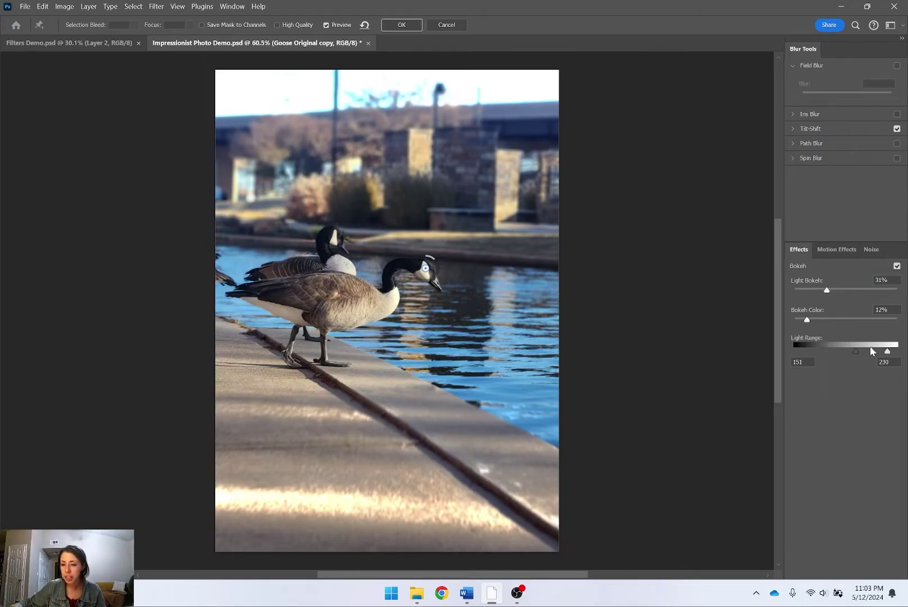
Experiment with a wider light range, then set light bokeh to 29% and the light range to 146–220.
left_click_drag(906, 353, 808, 346)
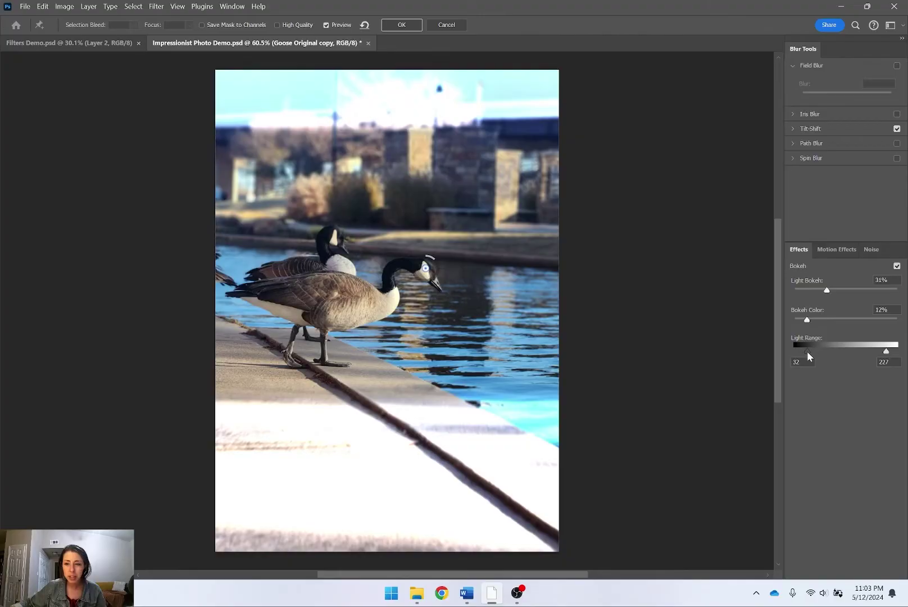
mouse_move(821, 291)
left_mouse_down()
mouse_move(761, 290)
mouse_move(823, 296)
left_mouse_up()
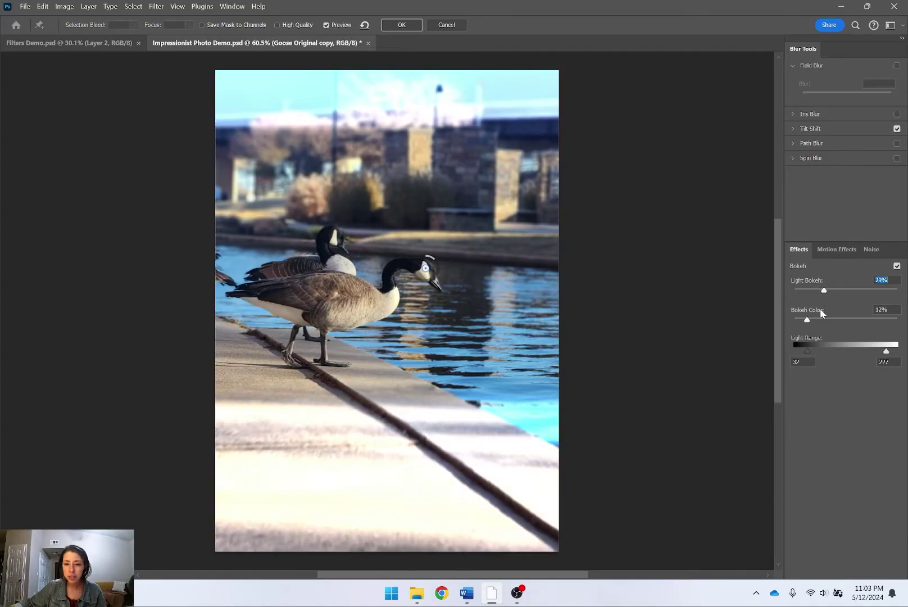
left_click_drag(810, 350, 890, 353)
left_click_drag(898, 350, 882, 354)
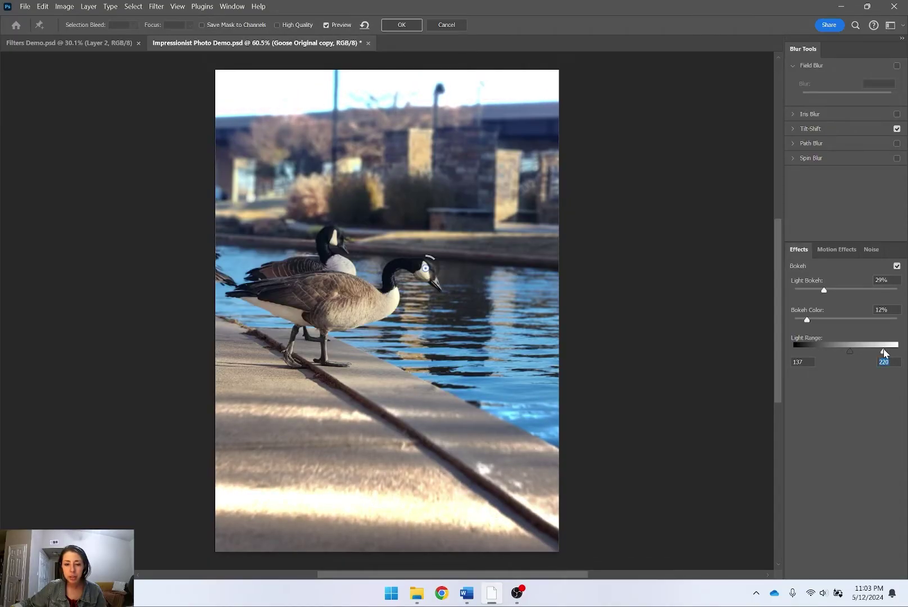
left_click_drag(847, 353, 854, 355)
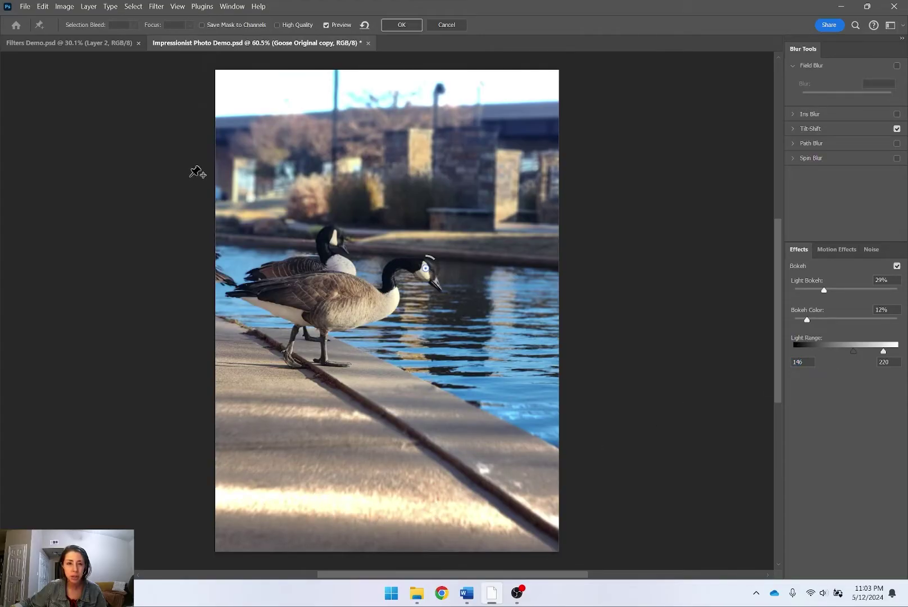
Try a Spin Blur with an enlarged circle over the geese and switch it off again.
left_click(812, 158)
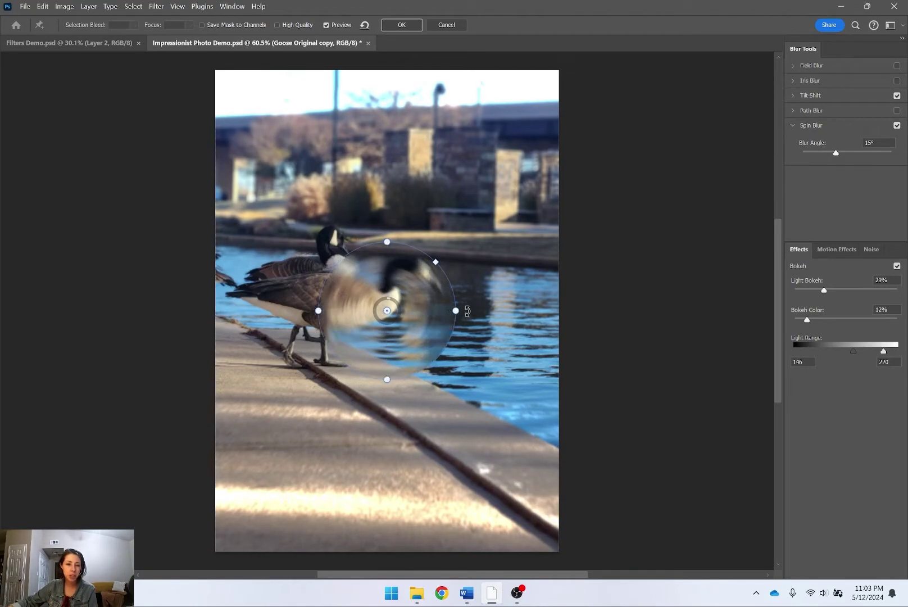
left_click_drag(444, 259, 467, 245)
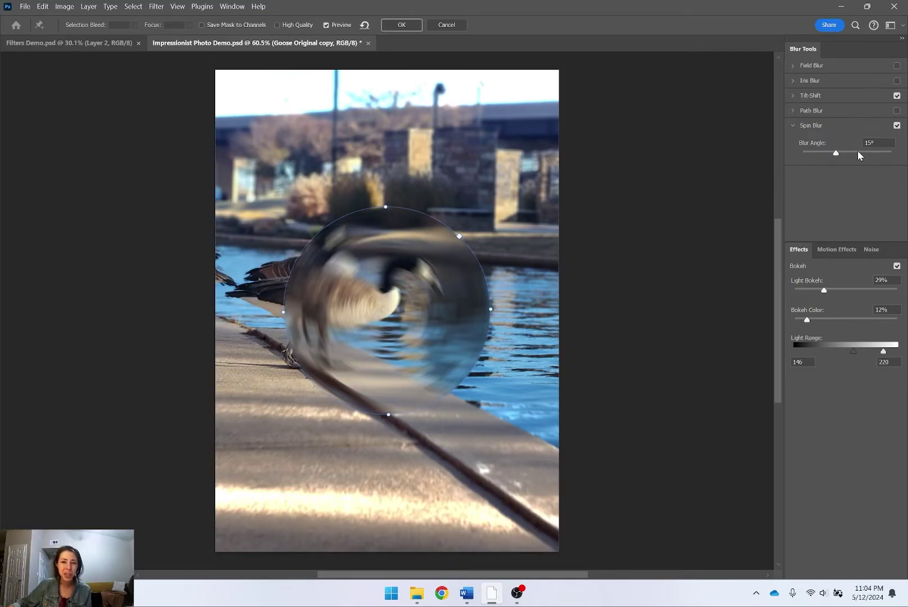
left_click(897, 126)
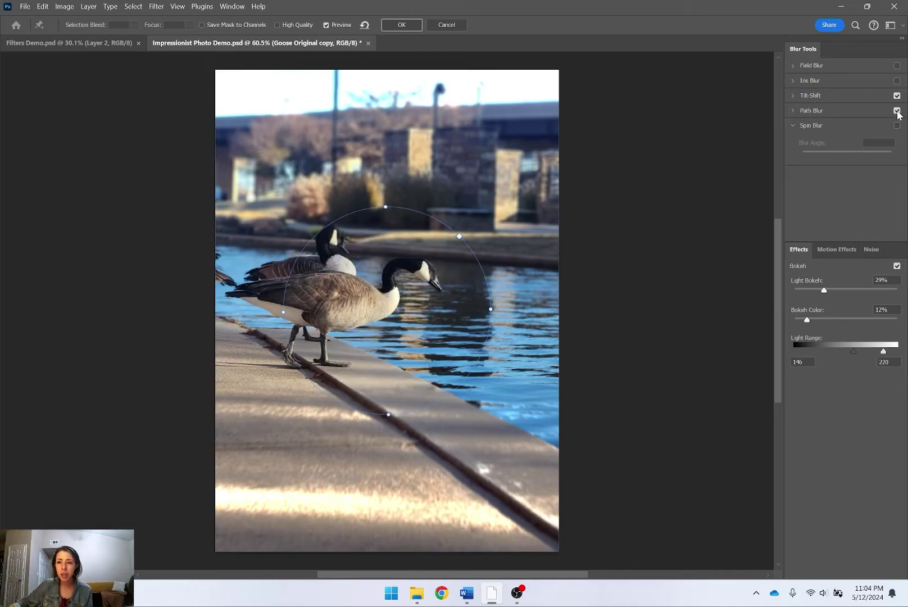
Try a Path Blur on the photo, redirecting its path toward the water and adding a curved second path over the background.
left_click(792, 125)
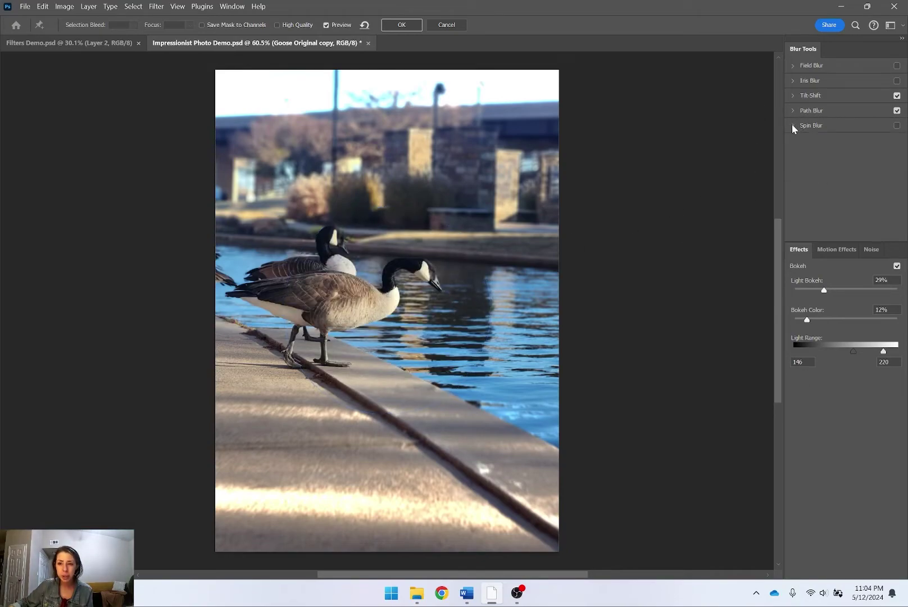
left_click(792, 110)
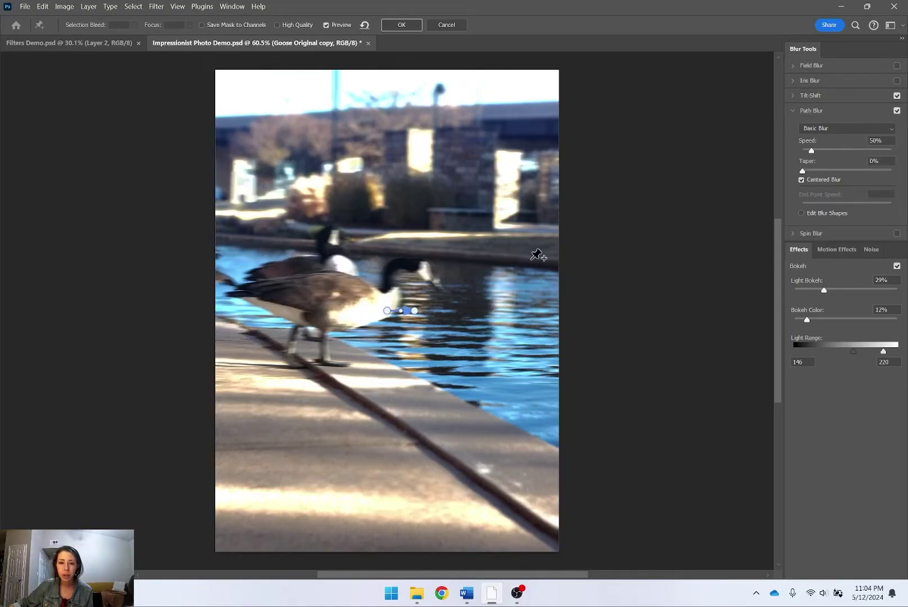
left_click_drag(418, 308, 494, 223)
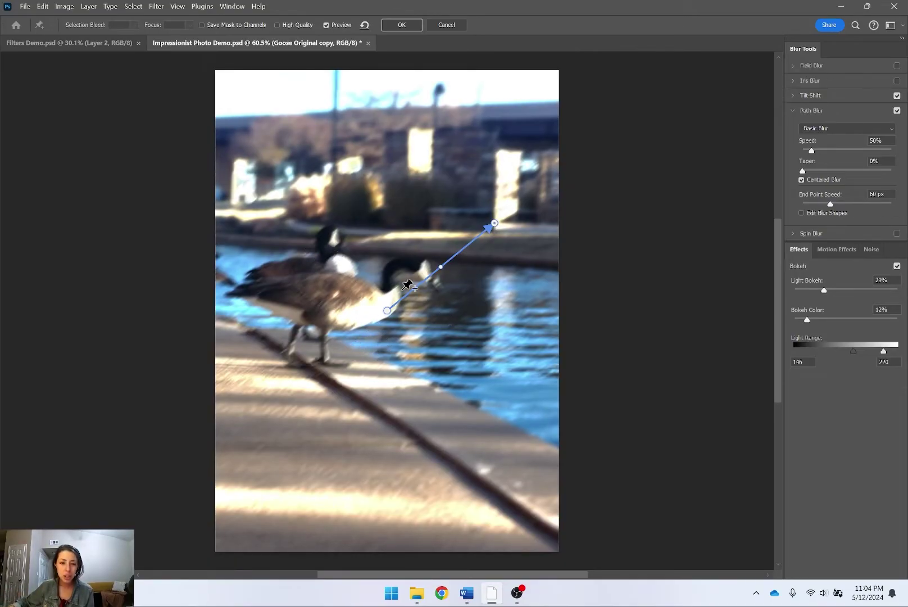
left_click_drag(494, 223, 320, 225)
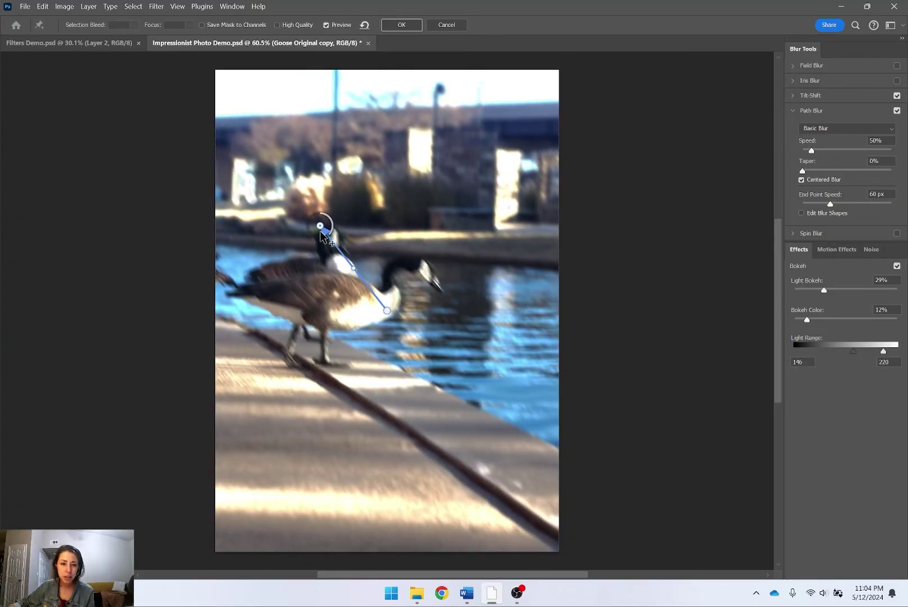
left_click_drag(326, 229, 453, 404)
left_click(362, 193)
double_click(481, 204)
left_click_drag(480, 204, 470, 146)
left_click_drag(416, 169, 490, 241)
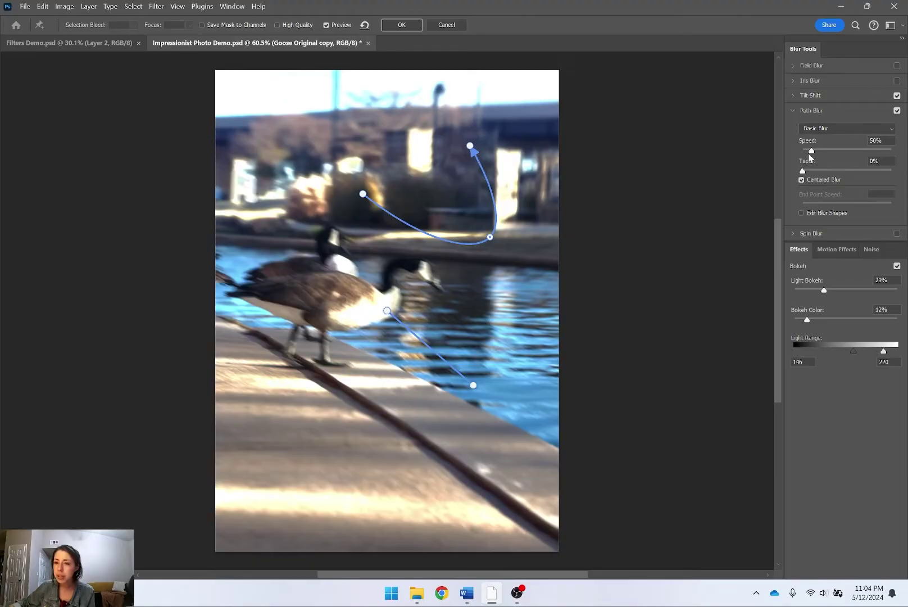
Try a Path Blur speed of 290% and straighten the background path into a near-vertical line.
left_click_drag(818, 150, 853, 154)
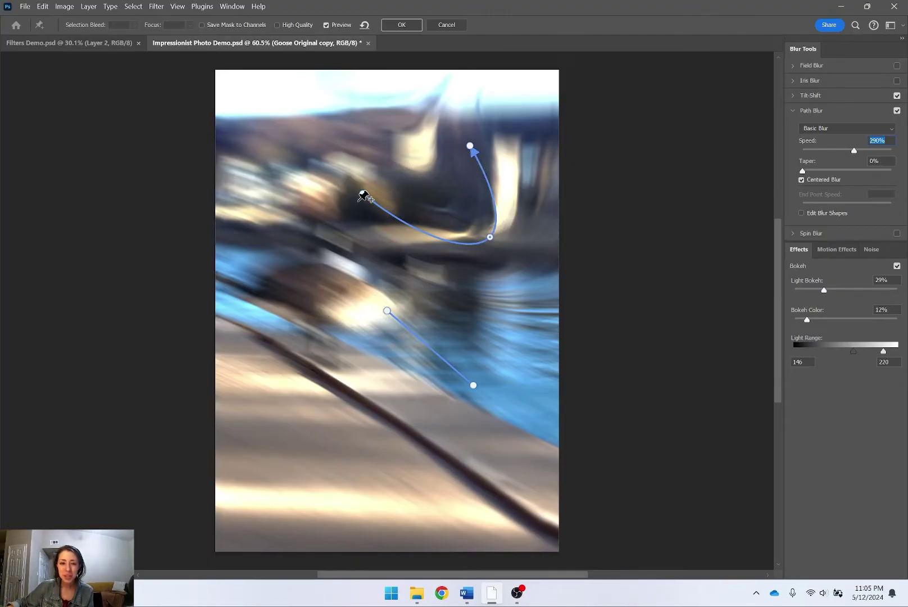
left_click_drag(363, 195, 477, 186)
left_click(488, 238)
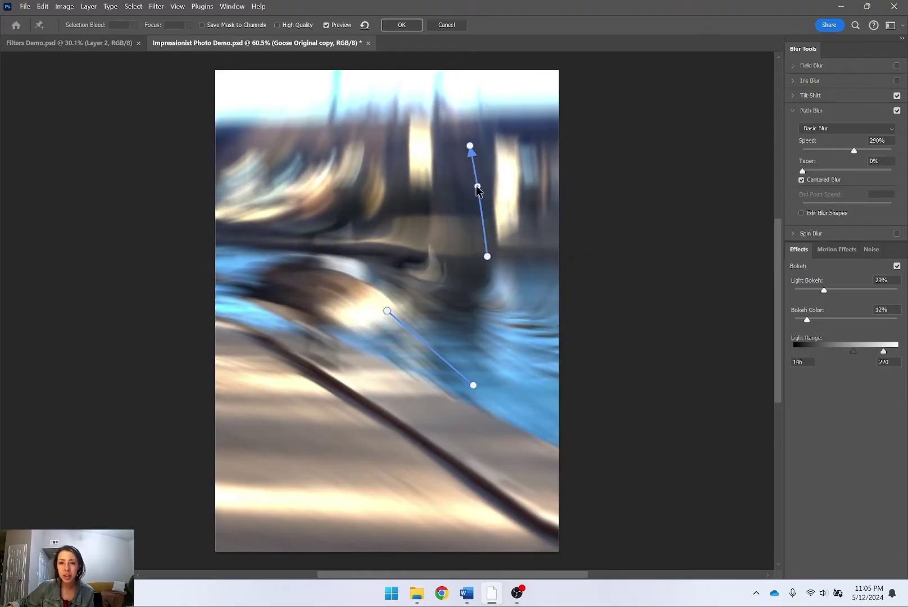
Switch off Path Blur, compare the photo with and without Tilt-Shift, and bring up the Tilt-Shift settings.
left_click(896, 111)
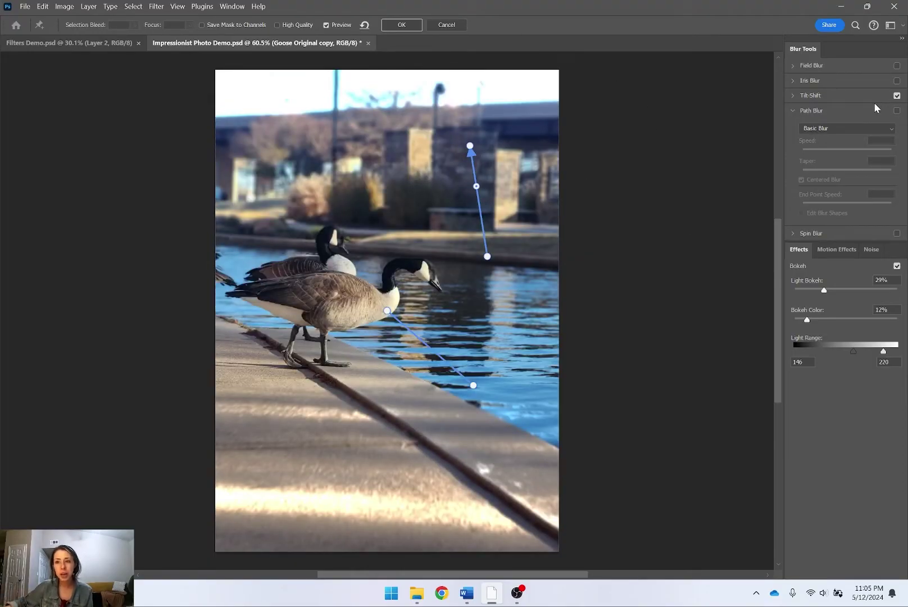
left_click(794, 110)
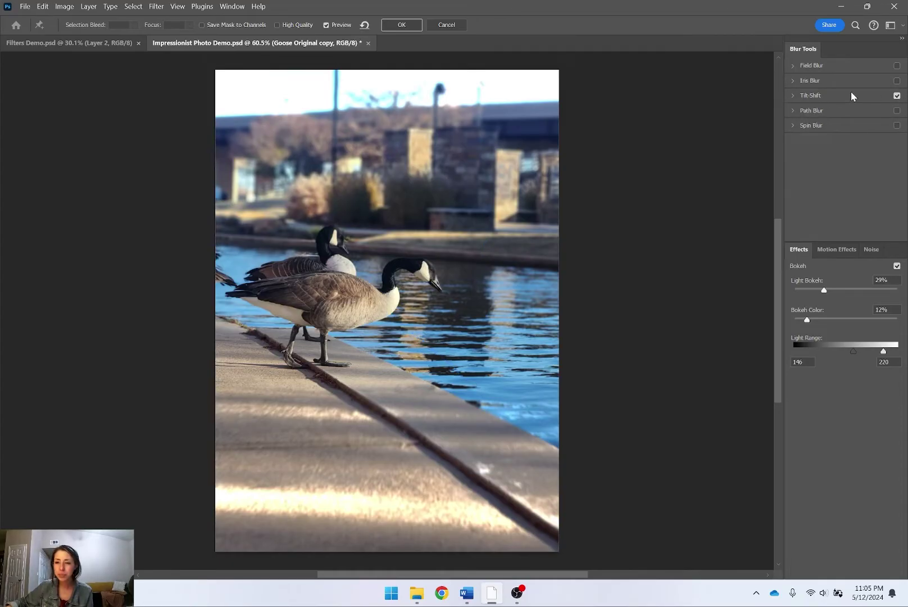
left_click(897, 96)
left_click(896, 96)
left_click(793, 96)
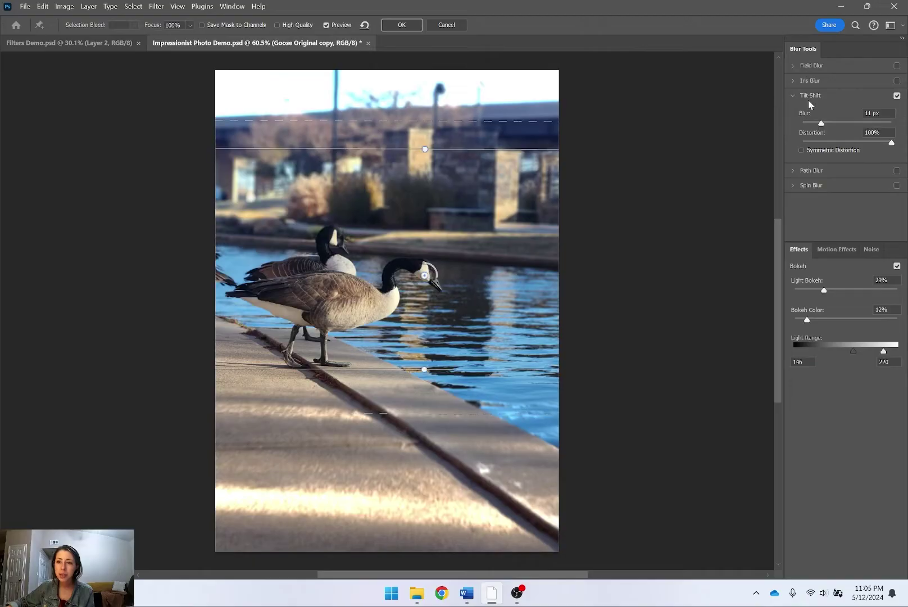
Set the Tilt-Shift blur to 32 px, narrow the sharp zone closely around the geese and apply the Blur Gallery.
mouse_move(825, 124)
left_mouse_down()
mouse_move(842, 124)
mouse_move(836, 124)
left_mouse_up()
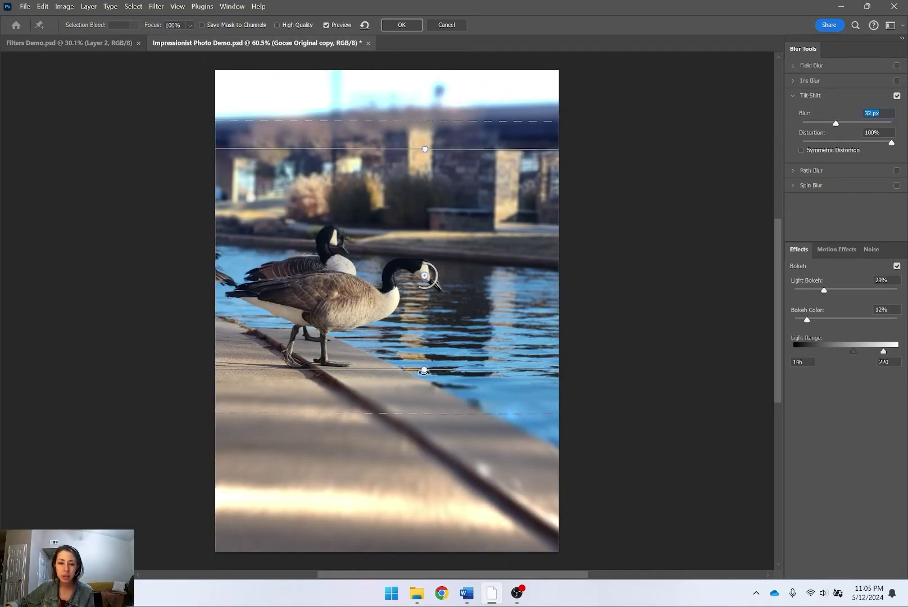
mouse_move(403, 369)
left_mouse_down()
mouse_move(401, 336)
mouse_move(398, 353)
left_mouse_up()
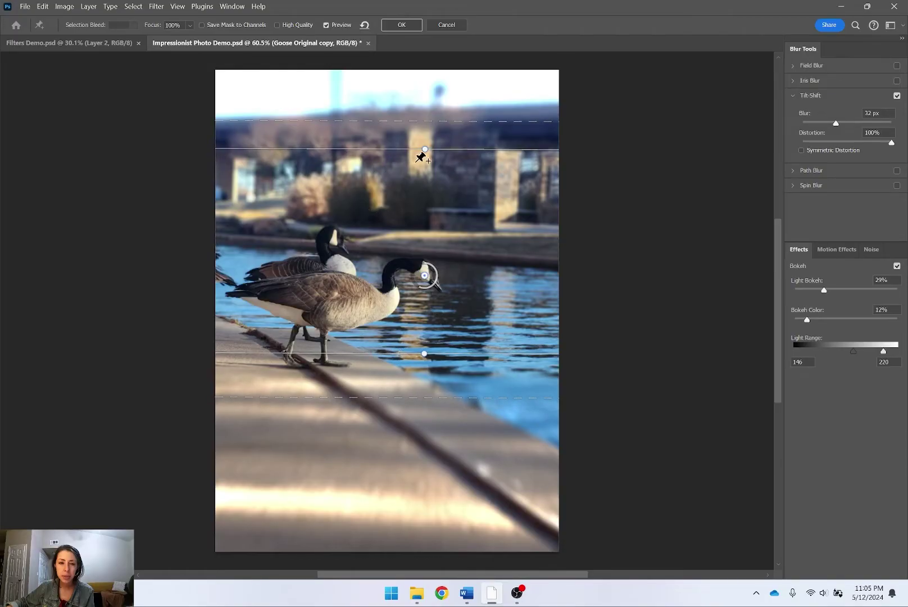
left_click_drag(408, 149, 400, 211)
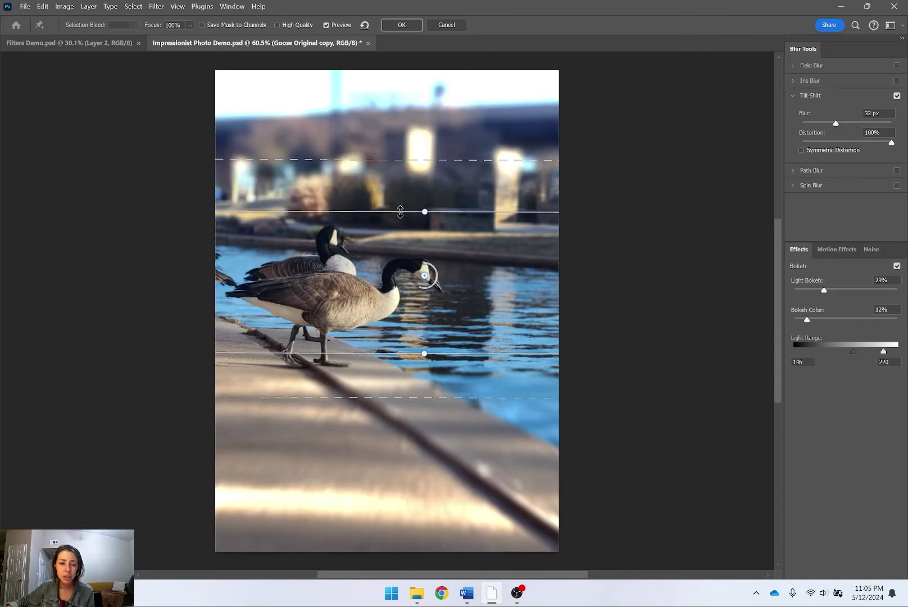
left_click_drag(399, 163, 400, 137)
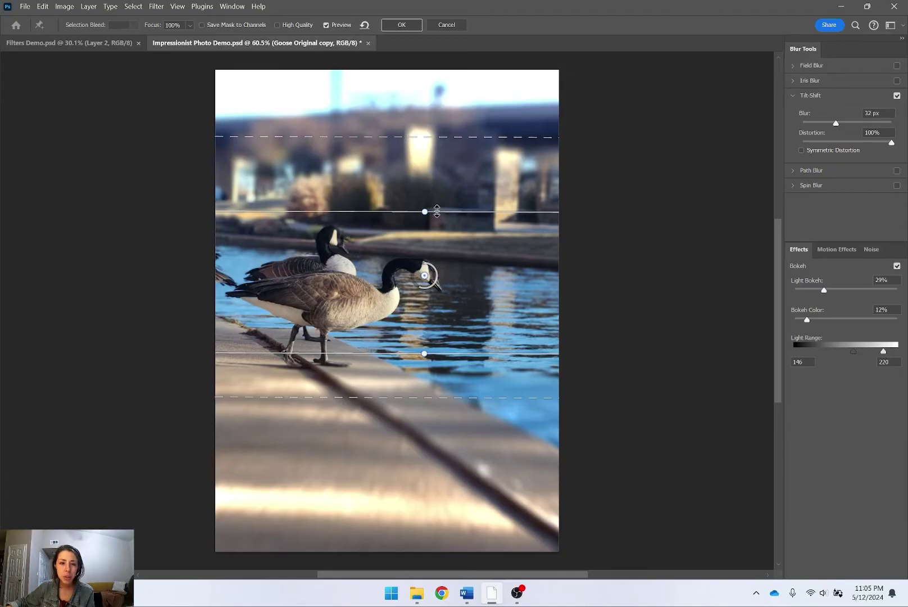
left_click_drag(456, 212, 493, 218)
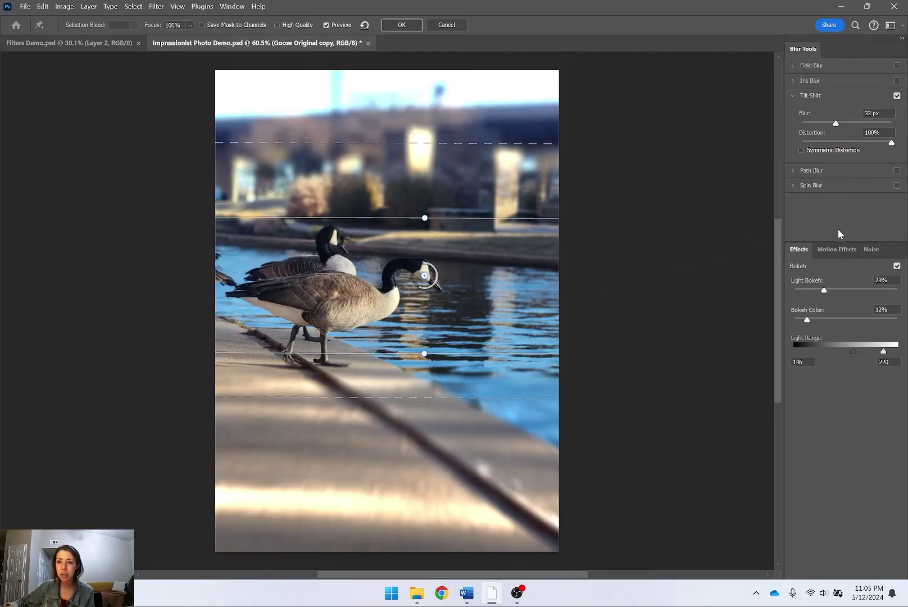
left_click(396, 30)
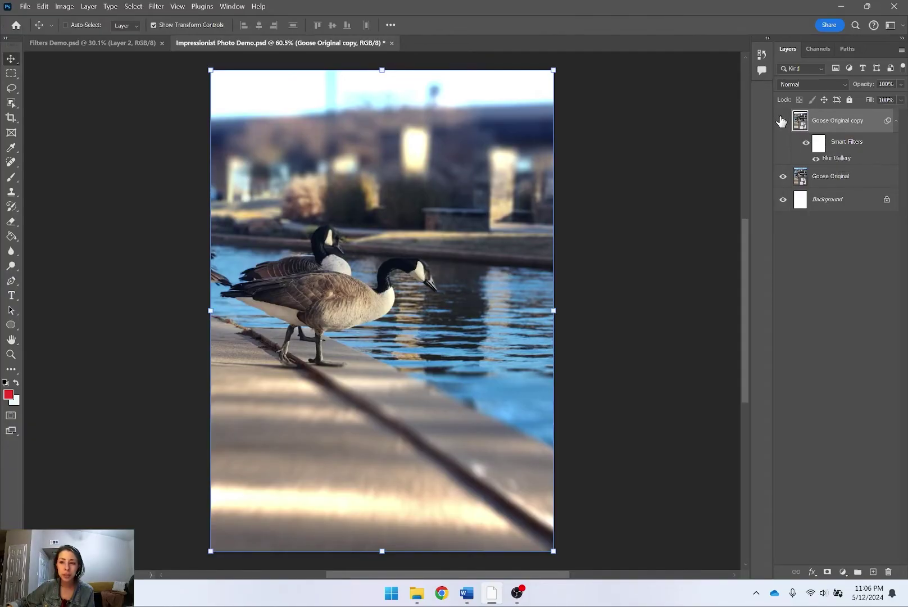
Rename the Goose Original copy layer as Goose Filtered.
double_click(843, 120)
left_click_drag(863, 121, 831, 120)
key("BackSpace")
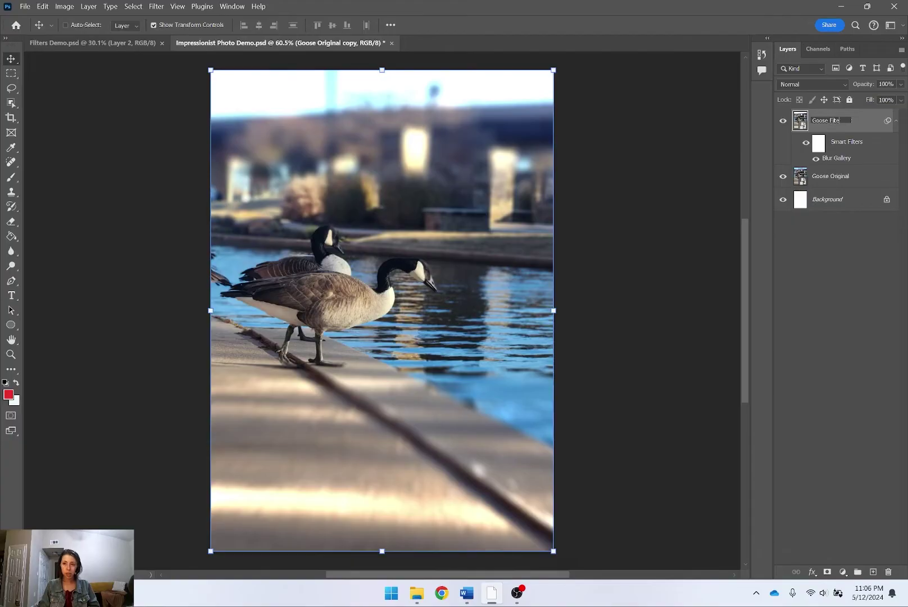
type("Filtered")
left_click(841, 224)
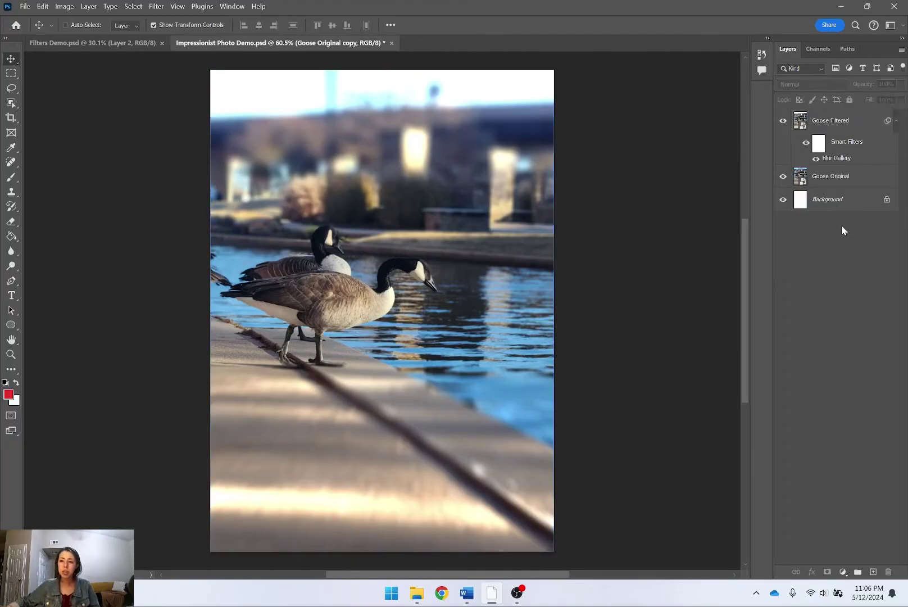
Compare the blurred photo with the original by hiding and showing the Goose Filtered layer.
left_click(782, 120)
left_click(781, 121)
left_click(780, 122)
left_click(780, 122)
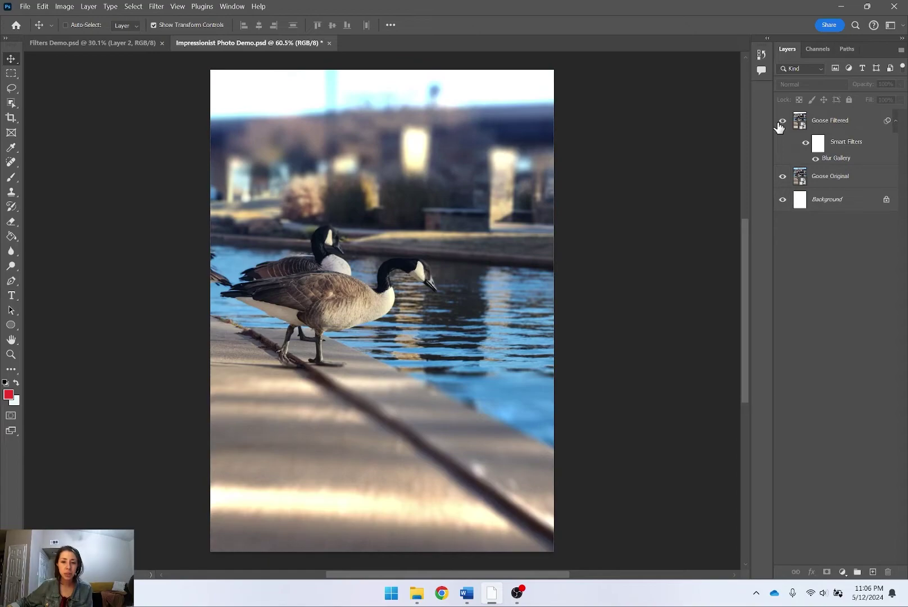
Apply the Oil Paint filter to the Goose Filtered layer, trying a shine of 5.8 and reducing it to a value below 1.
left_click(875, 123)
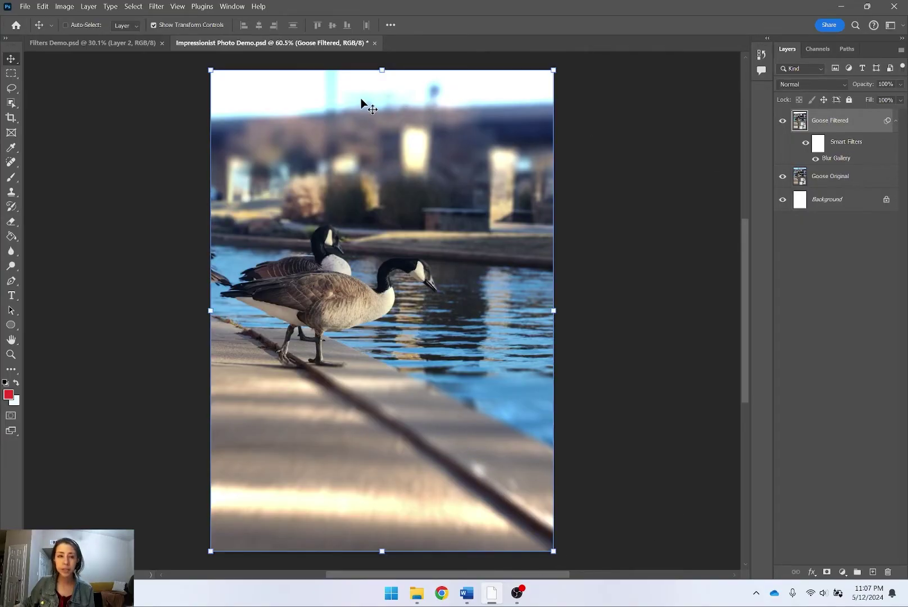
left_click(157, 6)
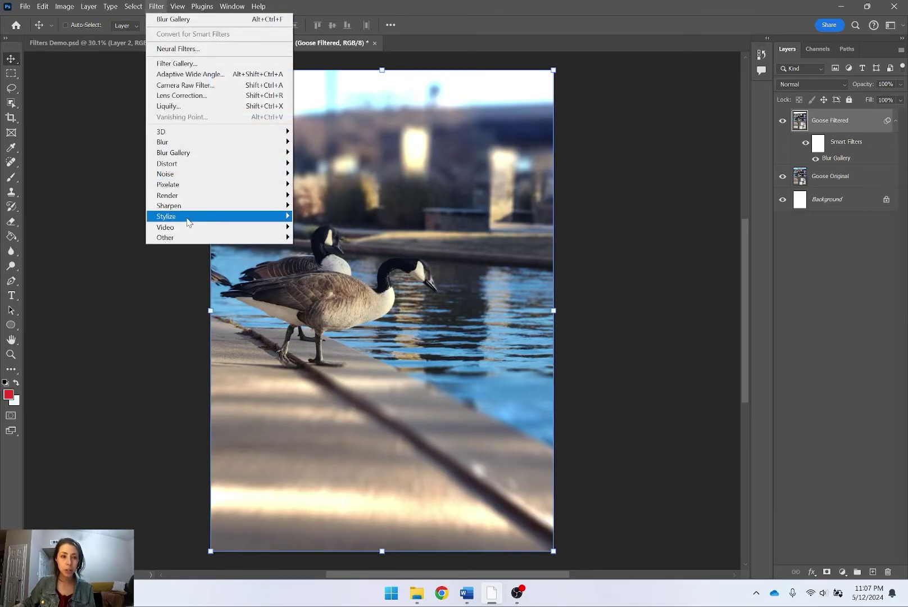
mouse_move(180, 217)
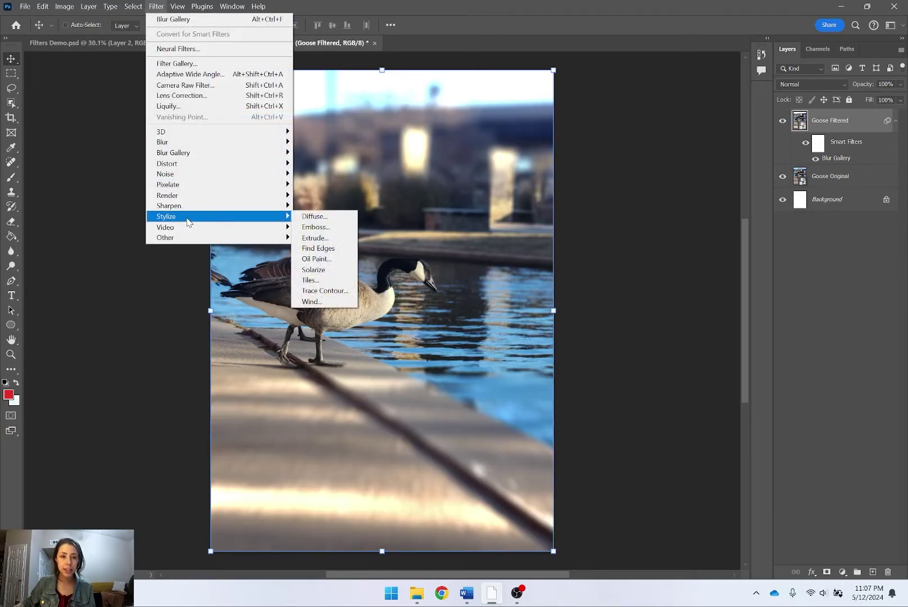
left_click(319, 259)
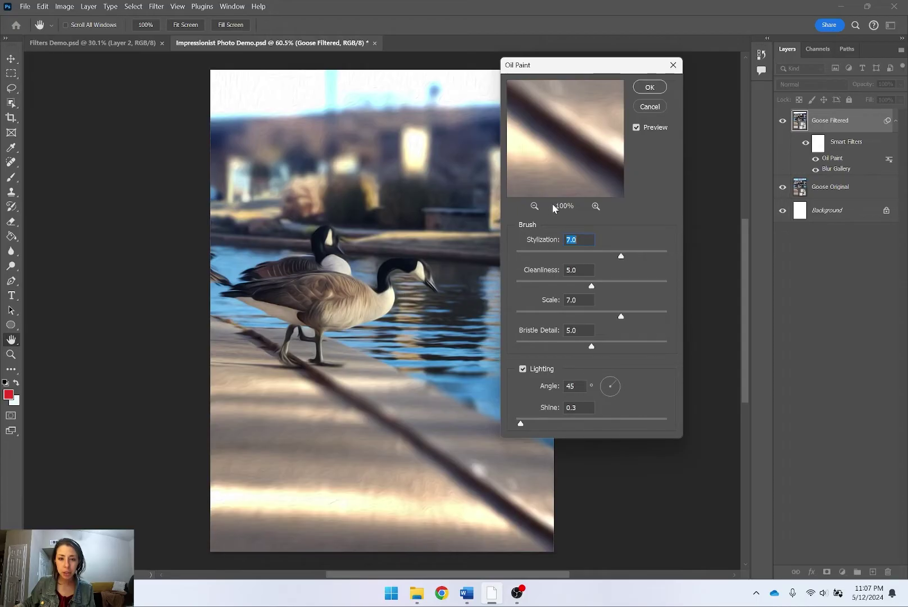
mouse_move(618, 64)
left_mouse_down()
mouse_move(696, 71)
mouse_move(700, 83)
left_mouse_up()
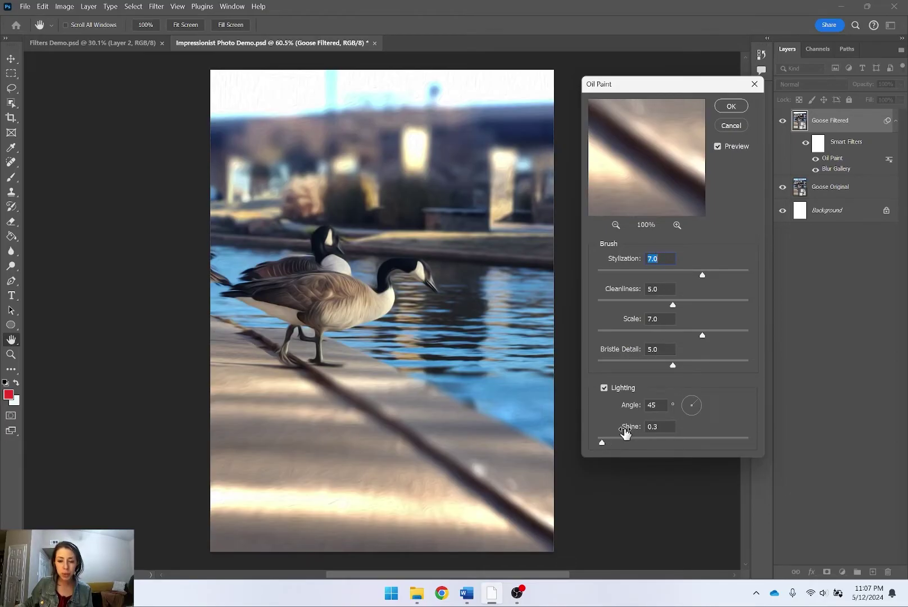
left_click_drag(623, 442, 685, 443)
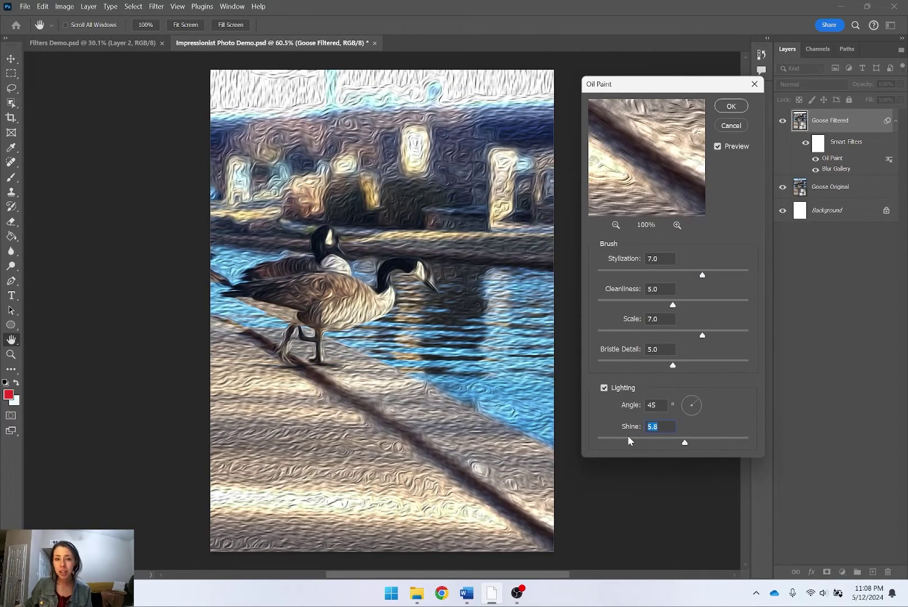
type(".0")
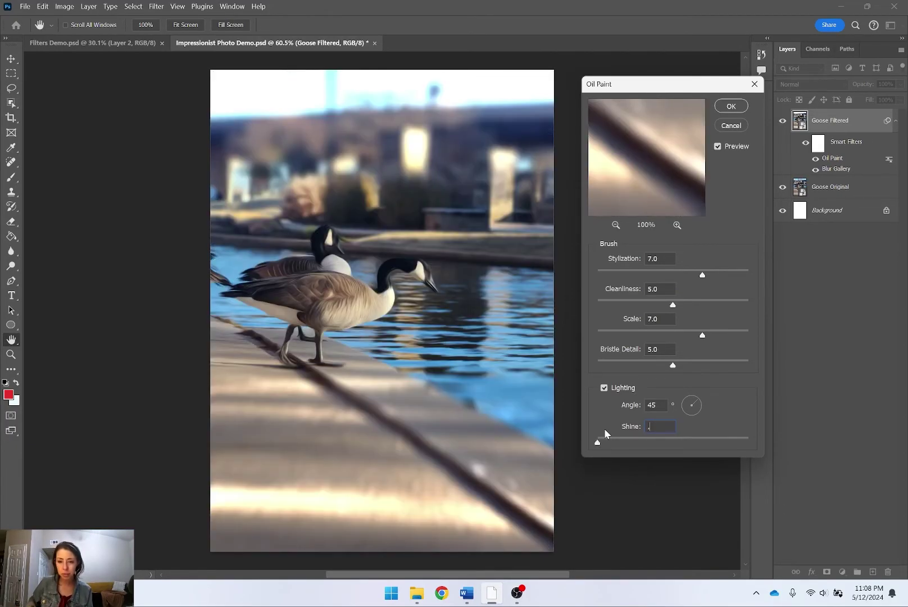
key("Return")
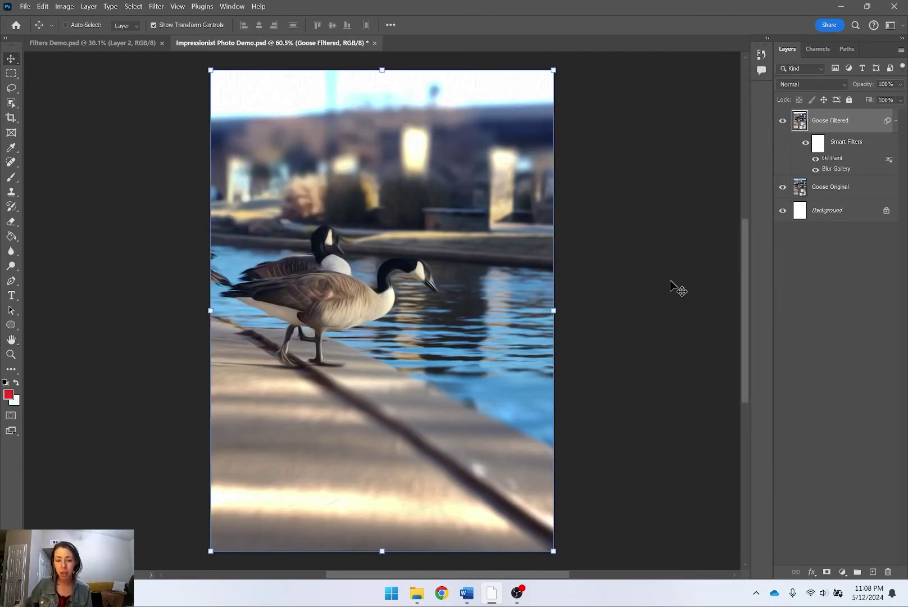
Start a Surface Blur on the Goose Filtered layer and move its dialog clear of the photo.
left_click(875, 228)
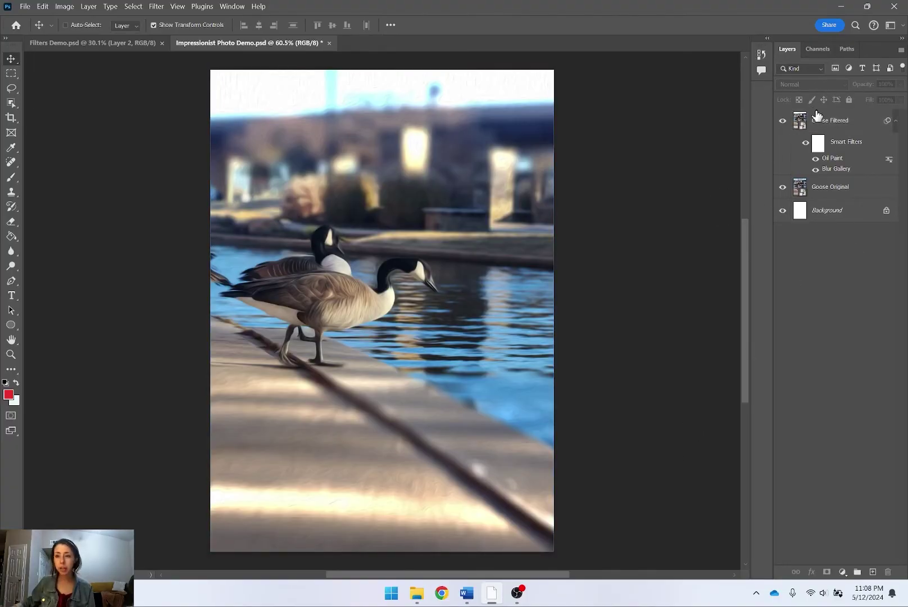
left_click(155, 6)
left_click(156, 7)
left_click(845, 119)
left_click(155, 6)
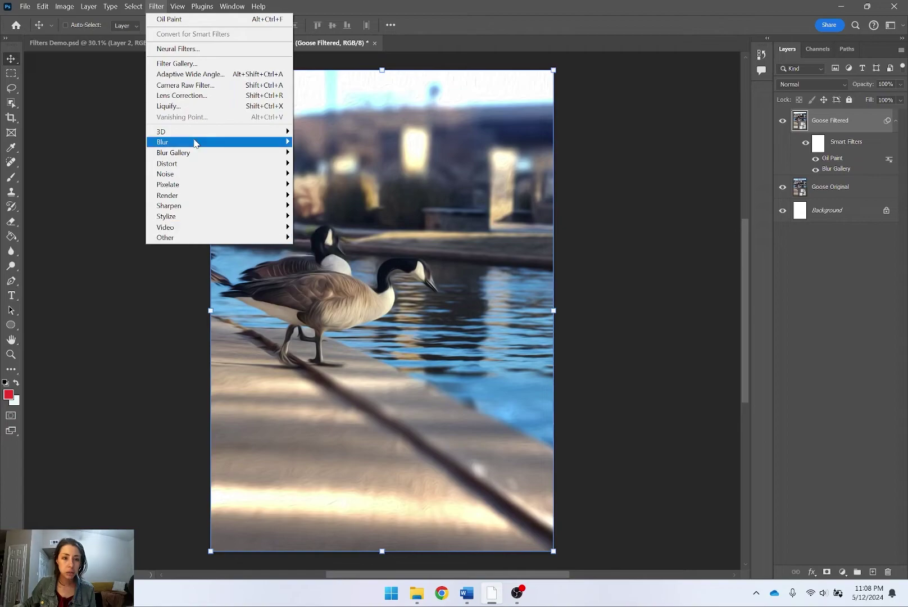
mouse_move(196, 143)
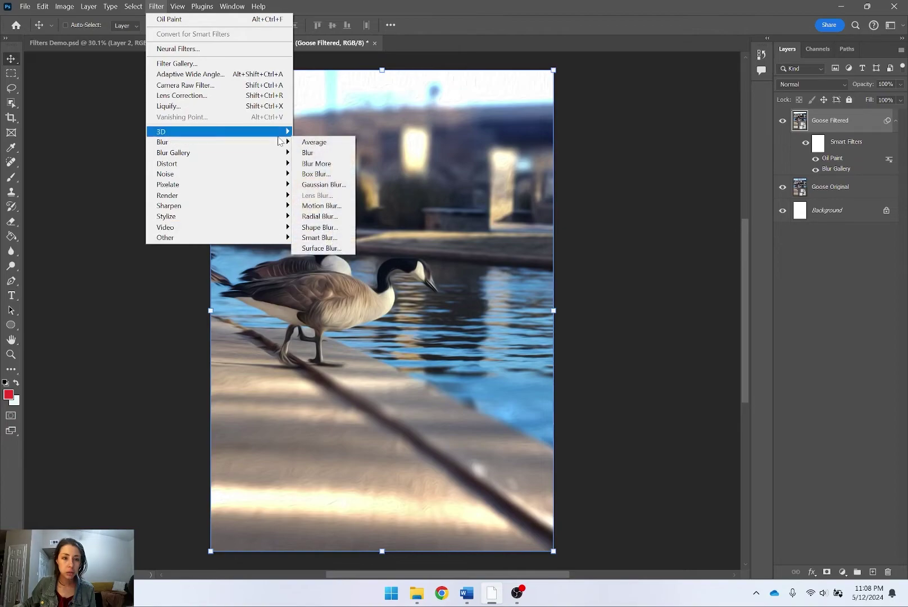
left_click(319, 248)
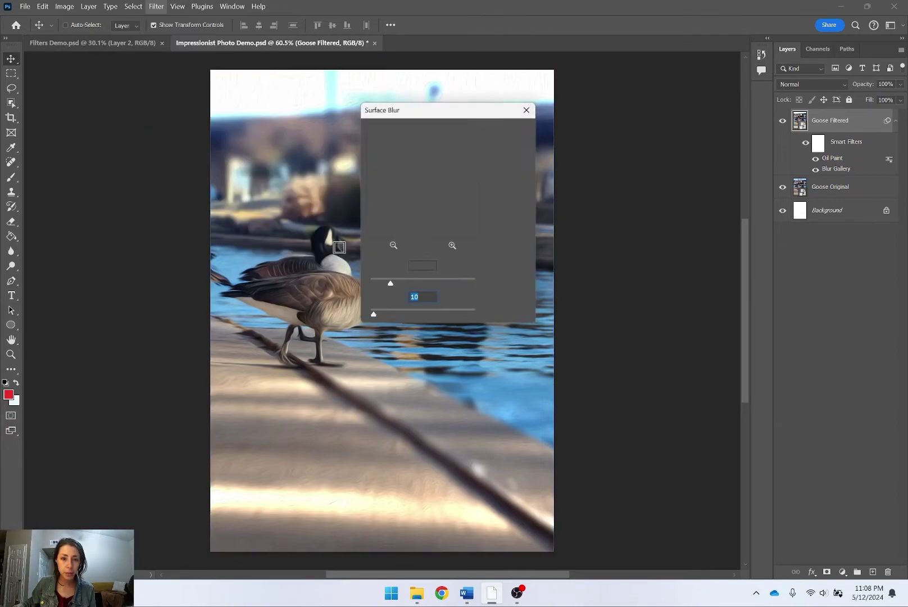
left_click_drag(472, 103, 691, 91)
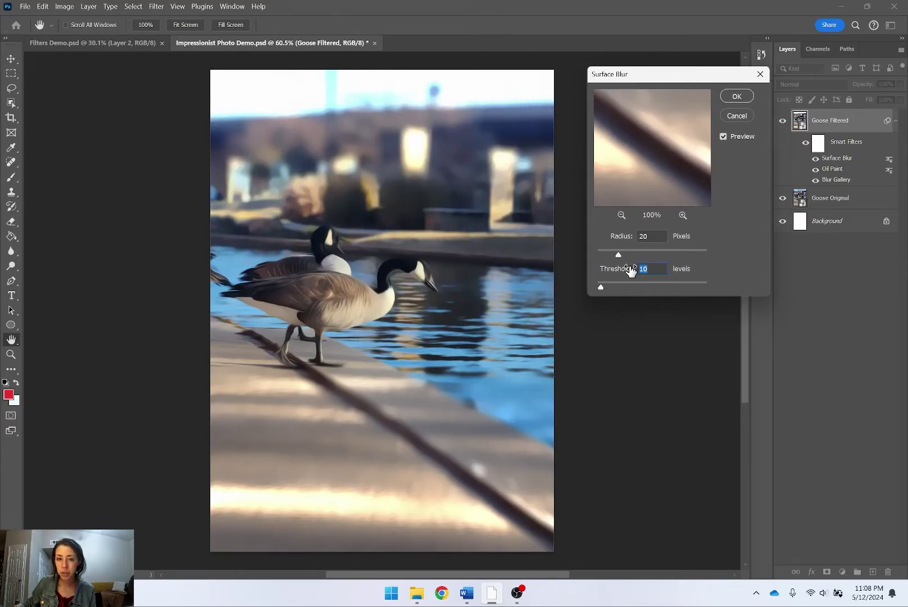
Try stronger Surface Blur settings with radii of 29 and 38 pixels and a threshold of 231 levels, reducing them to 24 and 19.
left_click_drag(624, 259, 709, 259)
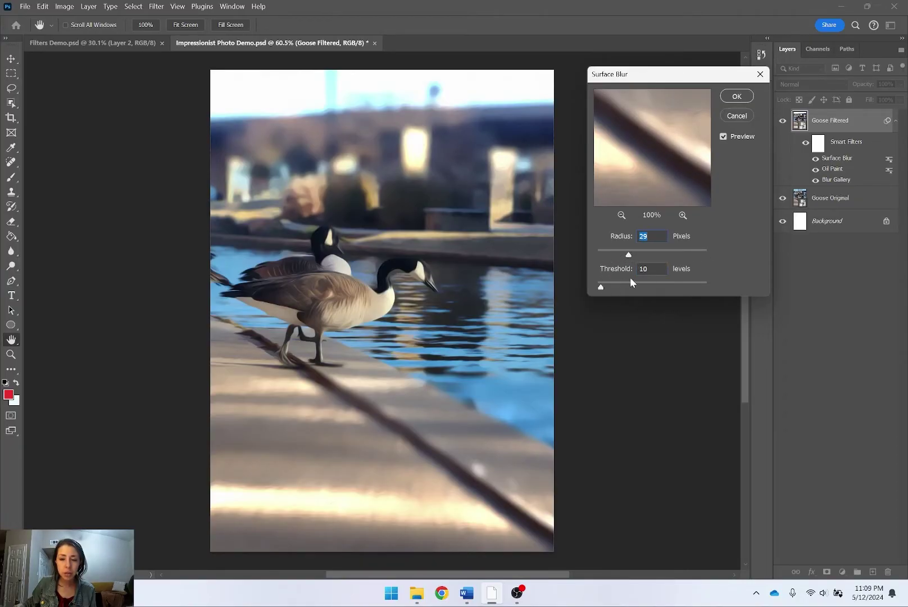
left_click_drag(705, 287, 697, 287)
left_click_drag(628, 255, 638, 255)
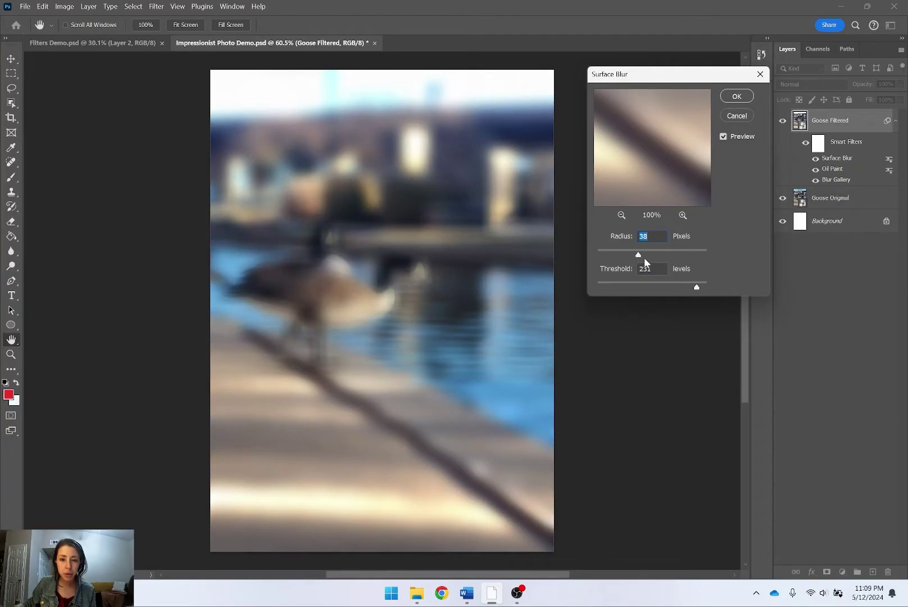
left_click_drag(679, 252, 622, 262)
left_click_drag(704, 285, 623, 288)
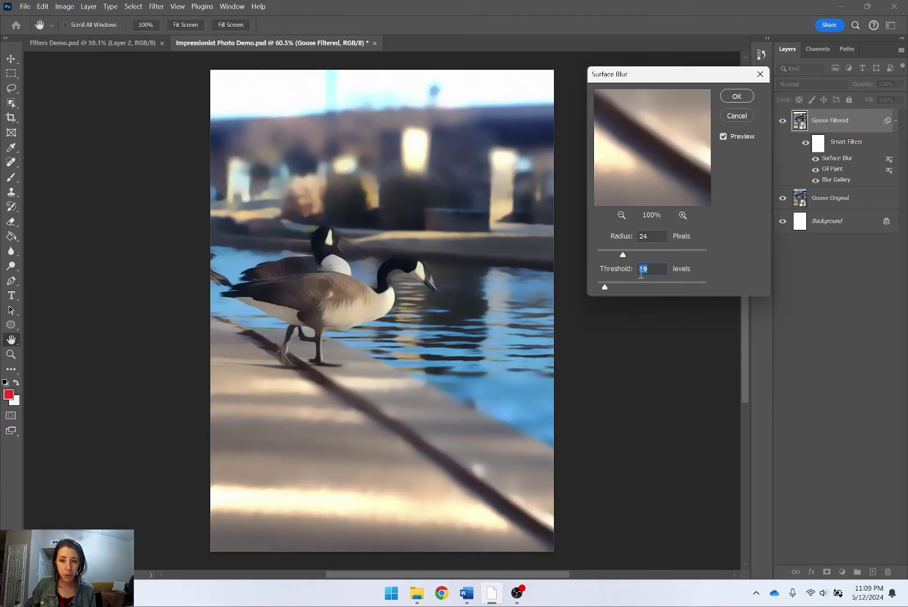
Apply the Surface Blur to the Goose Filtered layer with a radius of 20 pixels and a threshold of 10 levels.
key("shift+Tab")
mouse_move(612, 269)
left_mouse_down()
mouse_move(604, 266)
mouse_move(665, 258)
mouse_move(620, 257)
left_mouse_up()
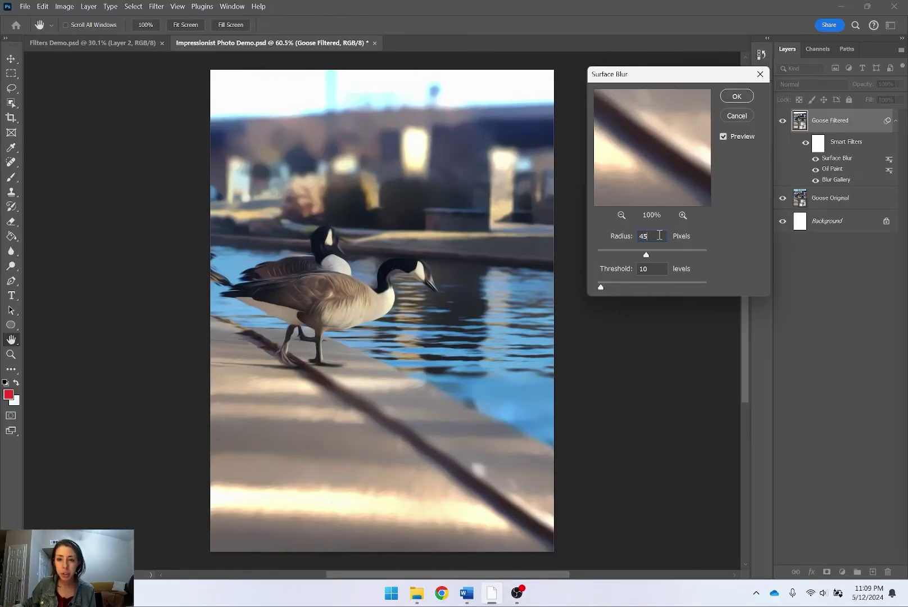
type("20")
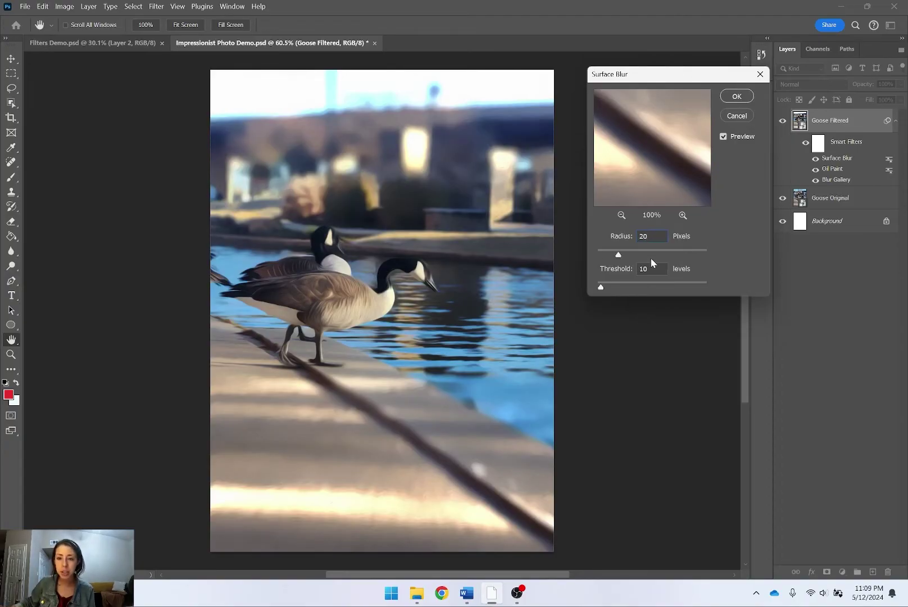
left_click(736, 97)
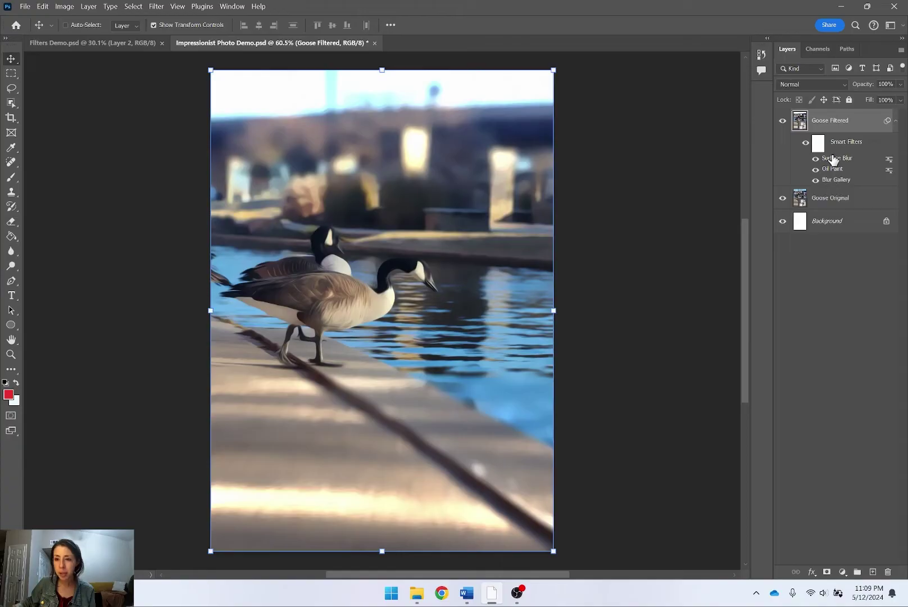
Compare the photo with and without the Surface Blur and Oil Paint smart filters by toggling their visibility.
left_click(815, 159)
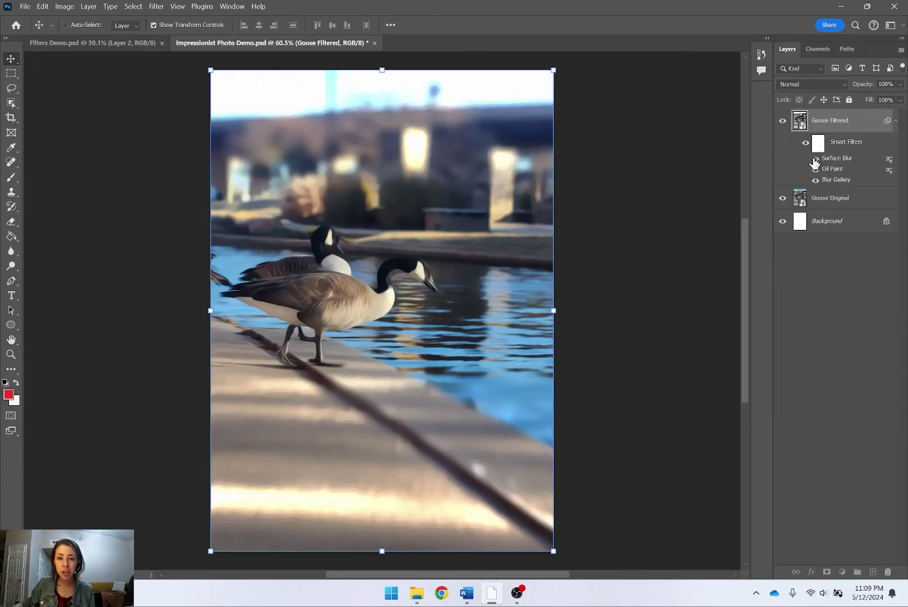
left_click(815, 169)
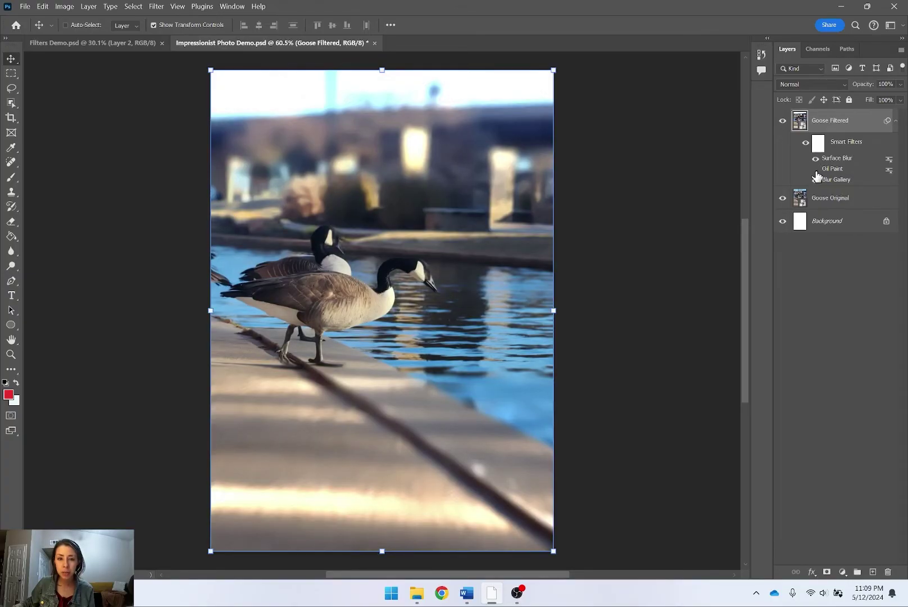
left_click(816, 169)
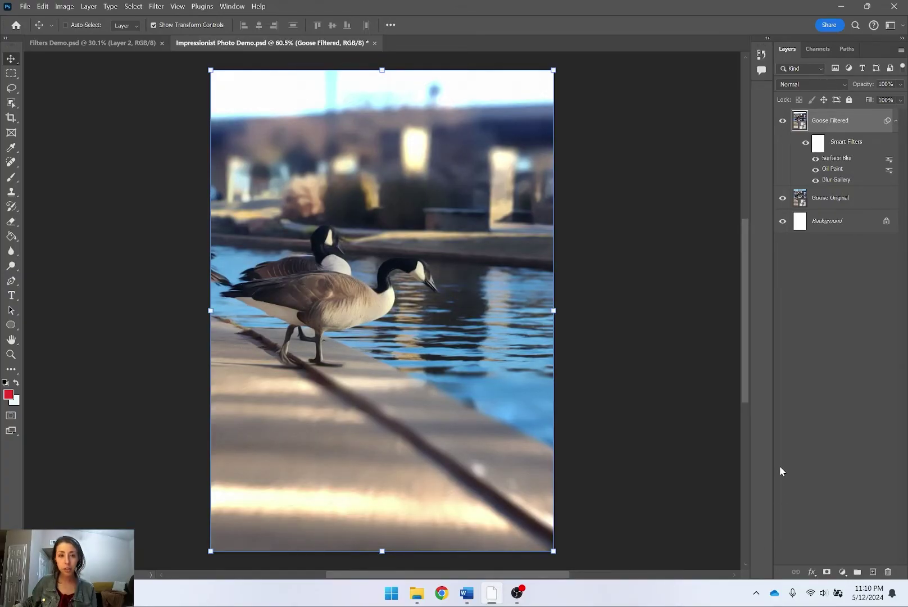
Open the Filter Gallery for the Goose Filtered layer and show more of the photo in its preview.
left_click(152, 6)
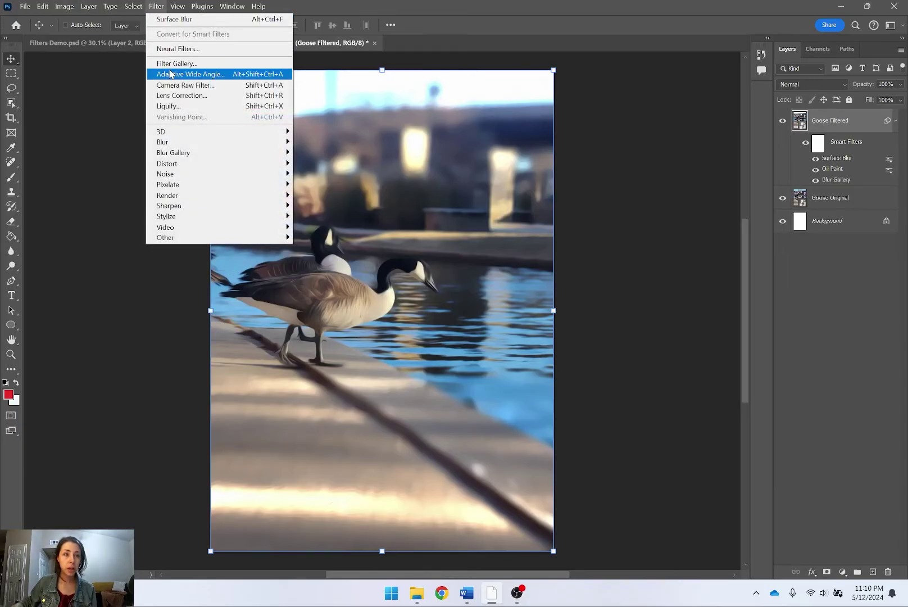
left_click(186, 64)
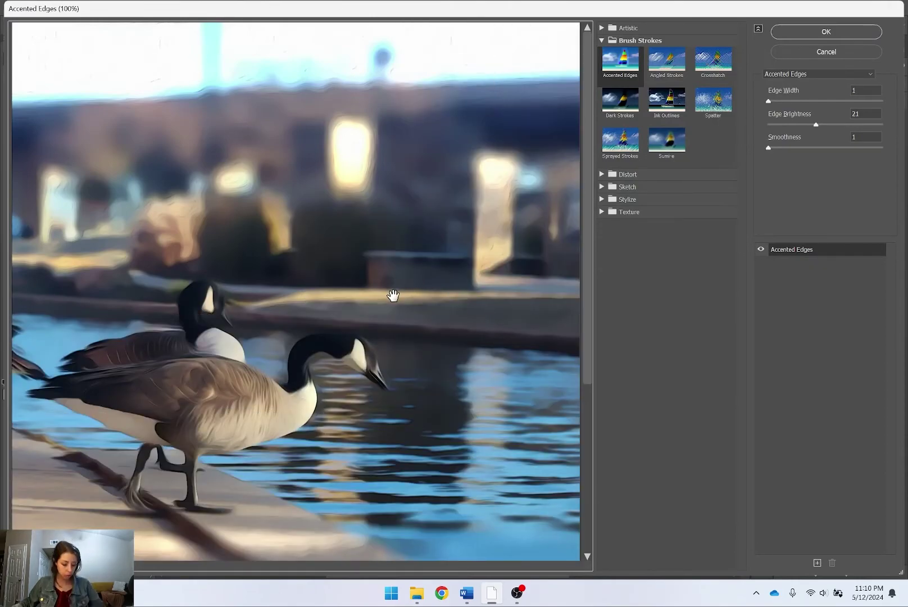
left_click(358, 204, "alt")
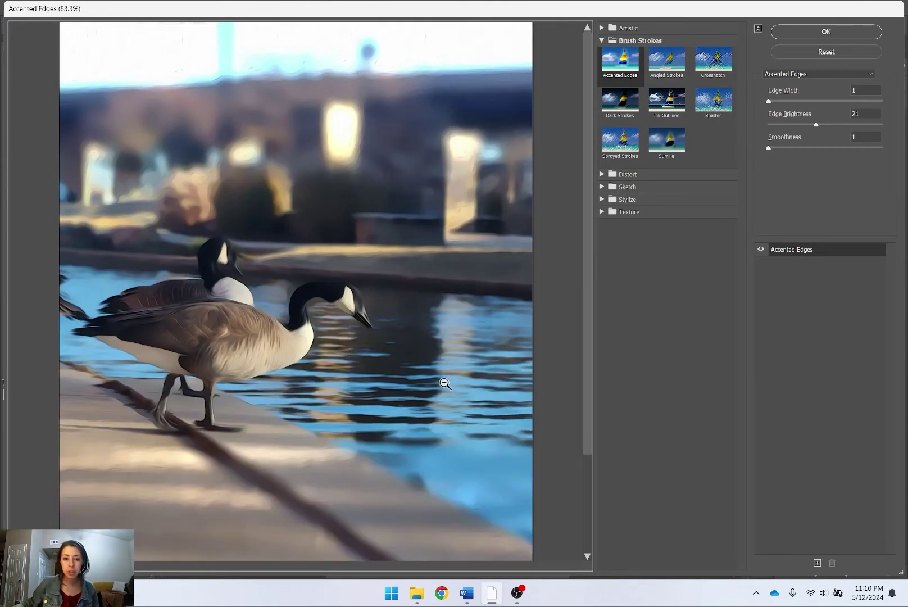
left_click(452, 359, "alt")
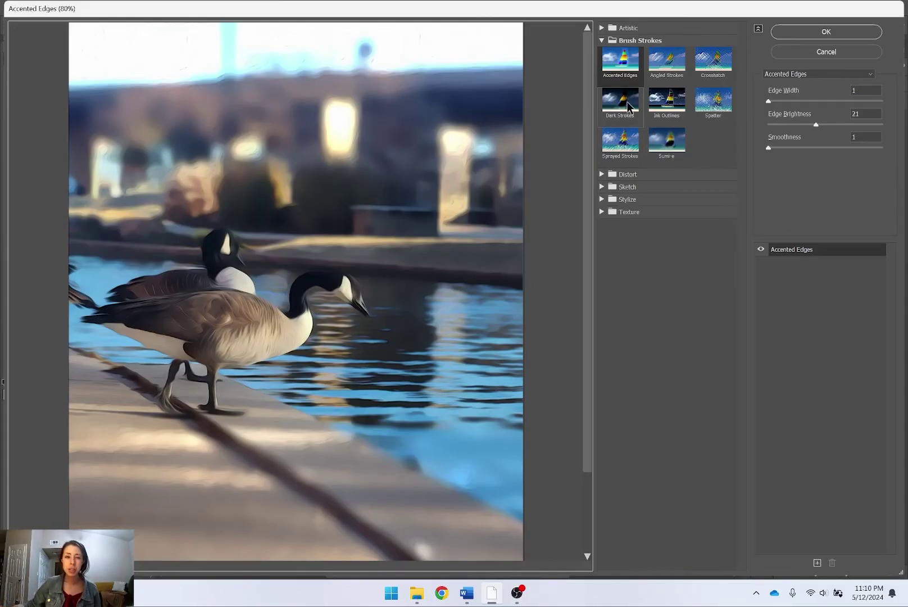
left_click(401, 193, "alt")
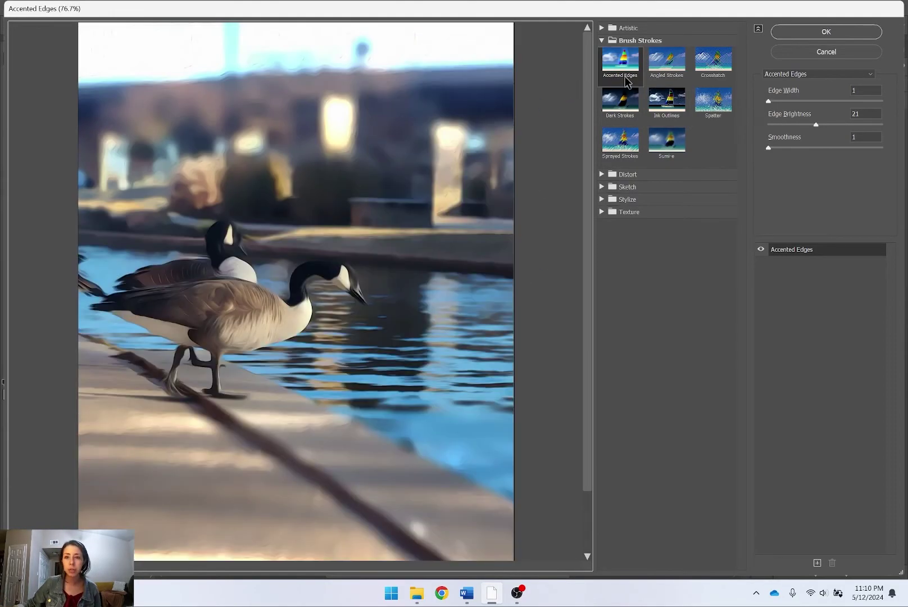
Try the Angled Strokes and Crosshatch effects on the photo, giving Crosshatch a stroke length of 23.
left_click(700, 65)
left_click(671, 68)
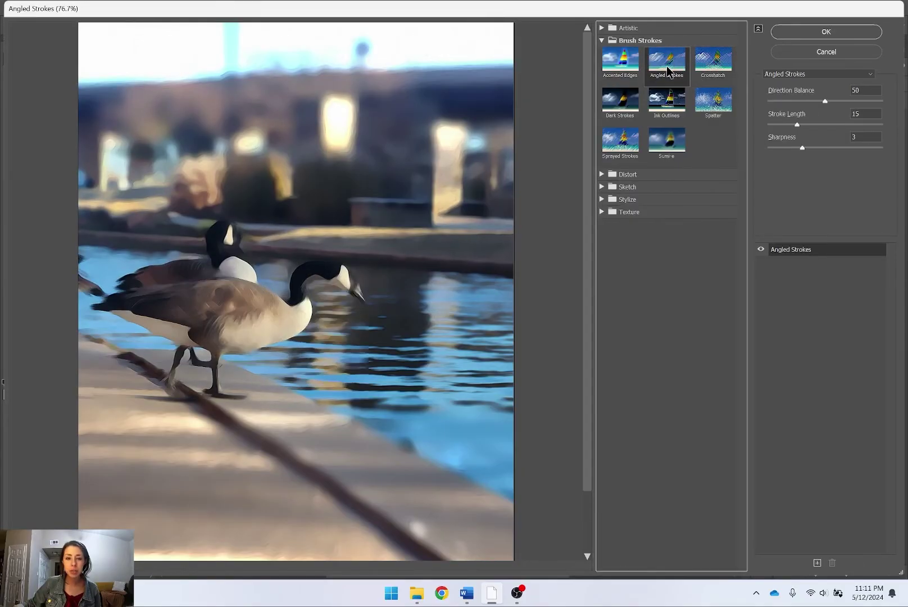
left_click(722, 73)
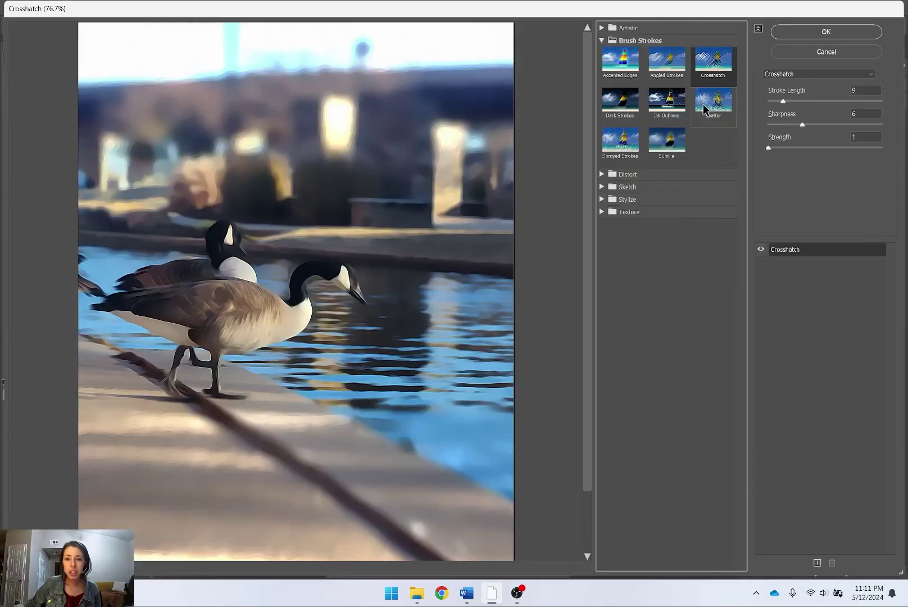
mouse_move(783, 101)
left_mouse_down()
mouse_move(848, 97)
mouse_move(754, 108)
mouse_move(784, 102)
left_mouse_up()
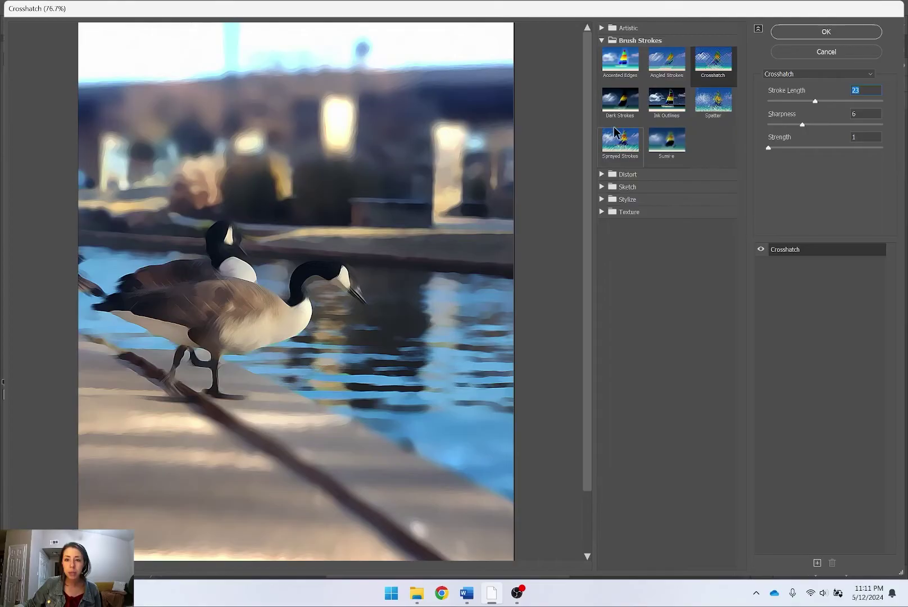
Try the Dark Strokes, Ink Outlines, Spatter, Sprayed Strokes and Sumi-e effects on the photo.
left_click(620, 100)
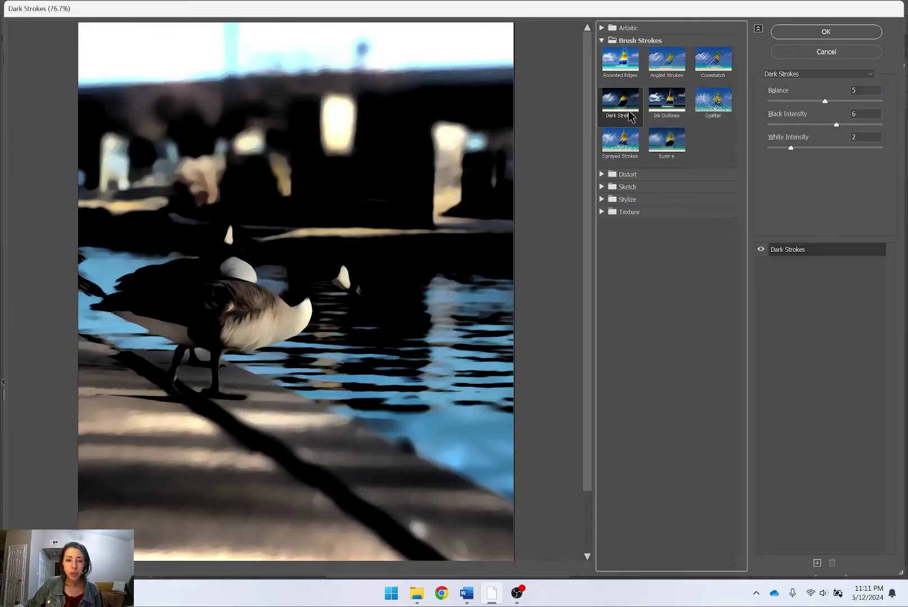
left_click(672, 111)
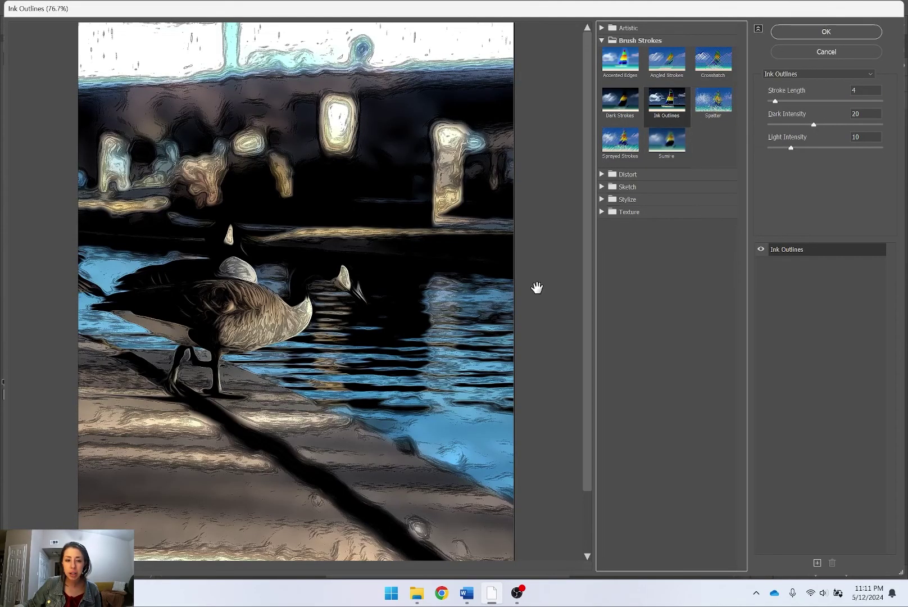
left_click(692, 103)
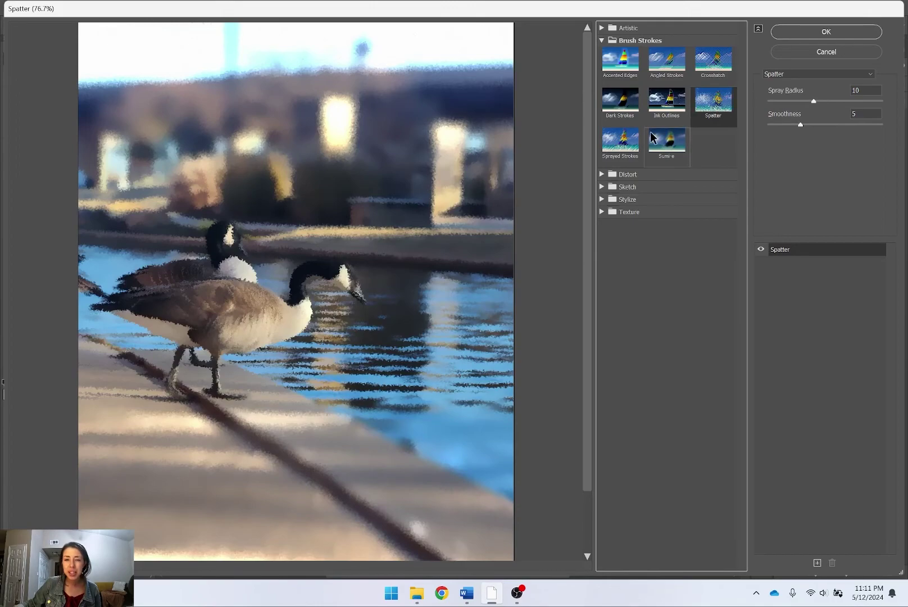
left_click(620, 140)
left_click(688, 142)
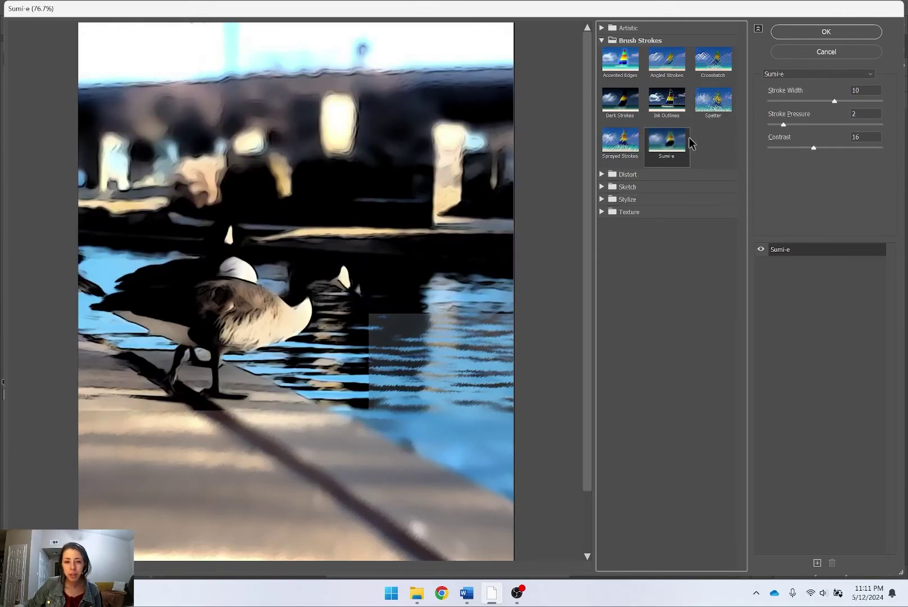
Look through the effects offered in the Distort, Sketch and Stylize categories of the Filter Gallery.
left_click(602, 174)
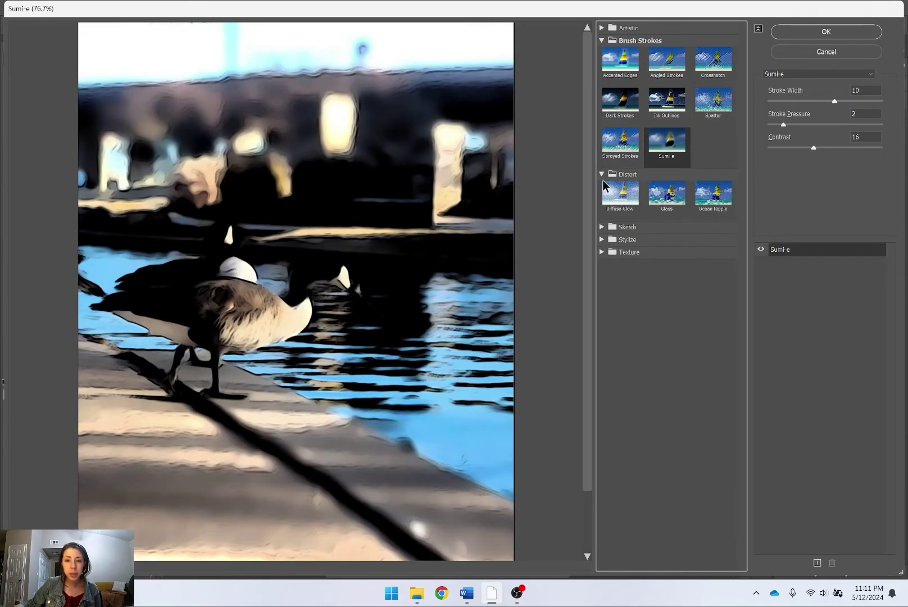
left_click(601, 226)
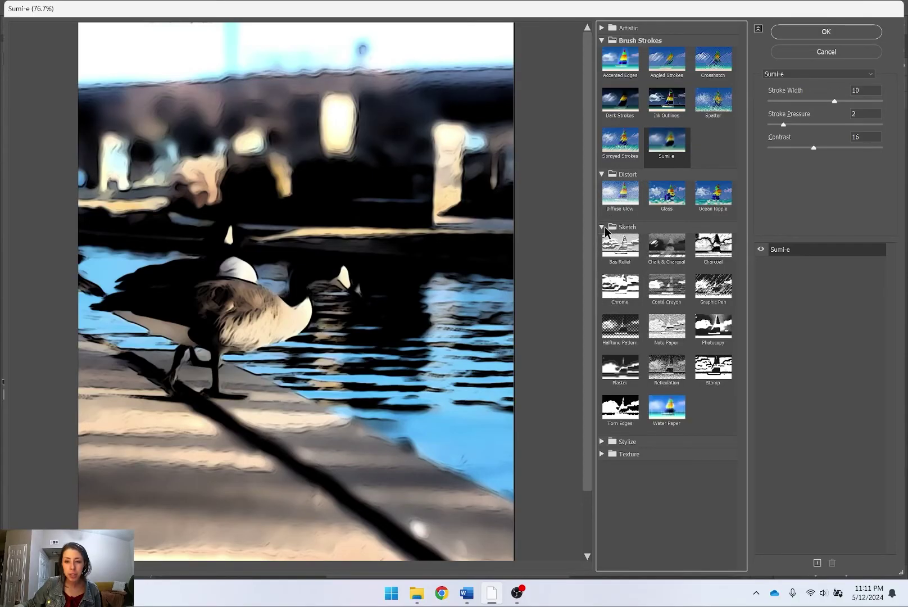
left_click(602, 227)
left_click(602, 175)
left_click(600, 199)
left_click(601, 199)
left_click(600, 187)
left_click(601, 188)
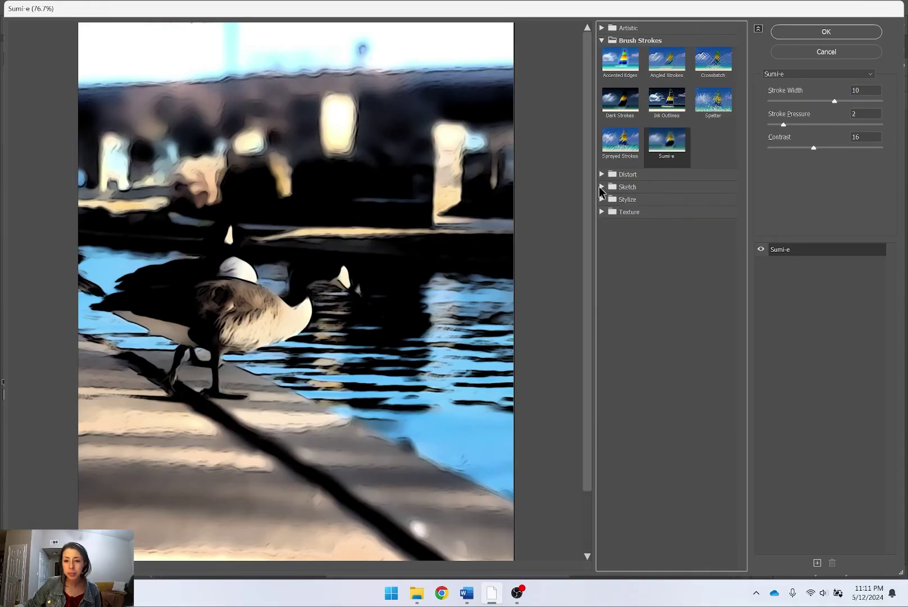
left_click(602, 200)
left_click(602, 200)
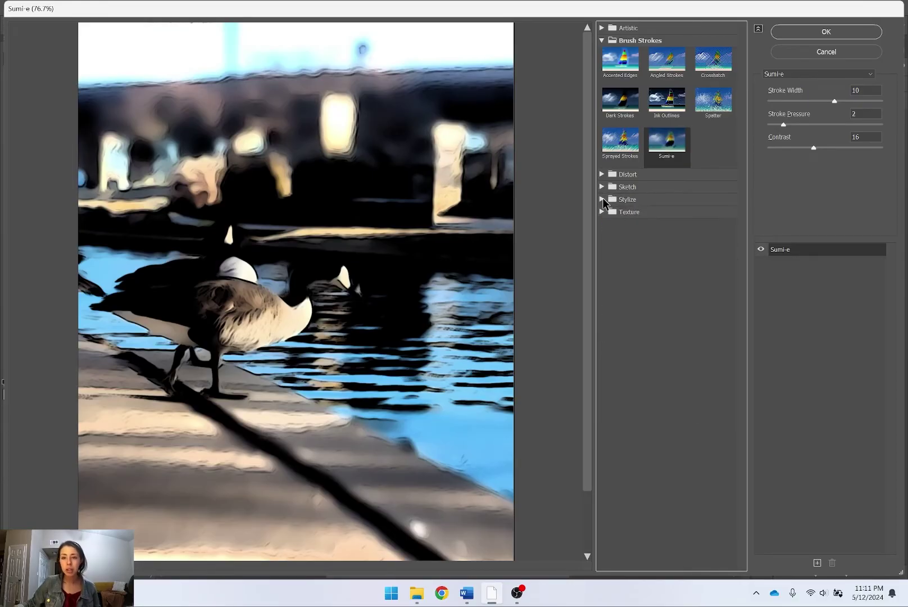
Choose the Accented Edges effect after previewing Dry Brush and comparing it with Angled Strokes.
left_click(609, 28)
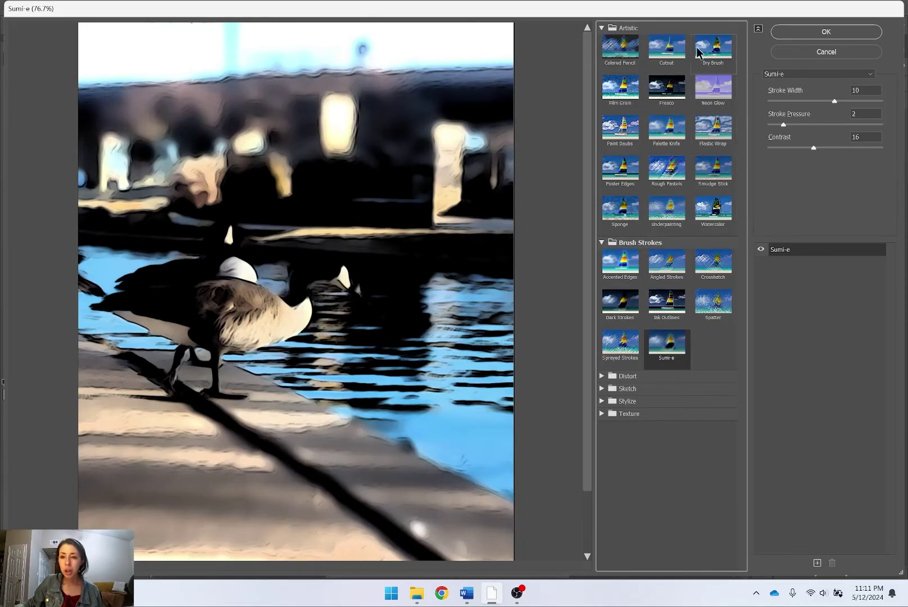
left_click(719, 54)
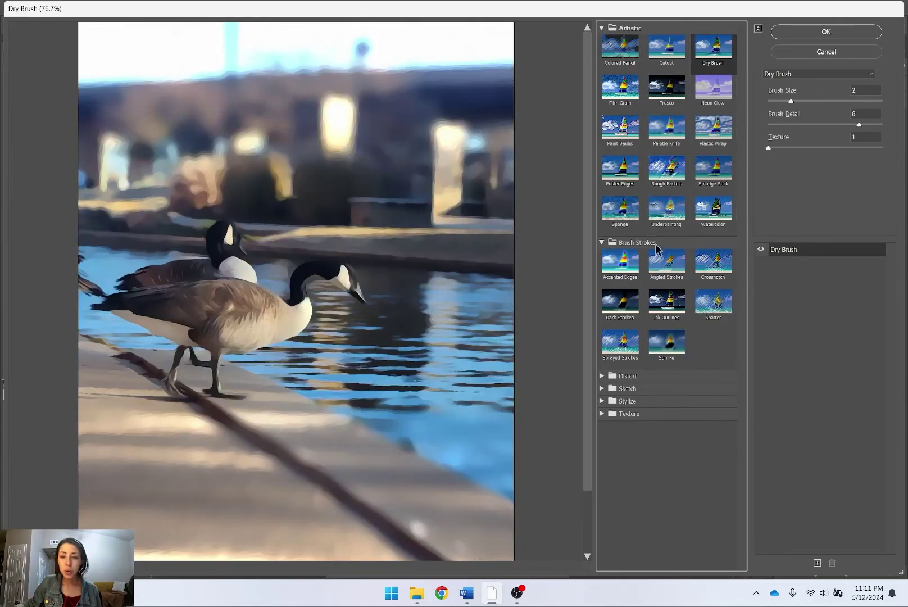
left_click(620, 274)
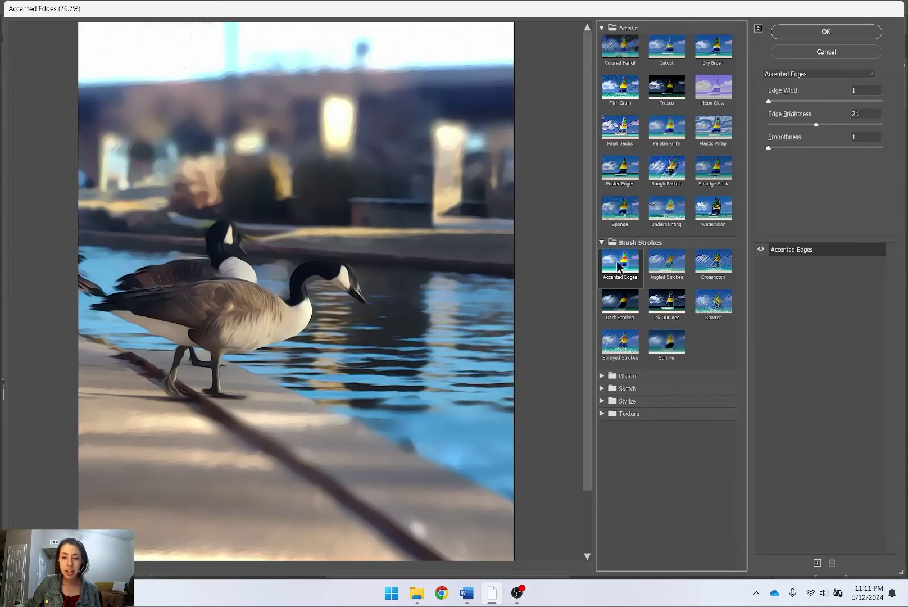
left_click(667, 272)
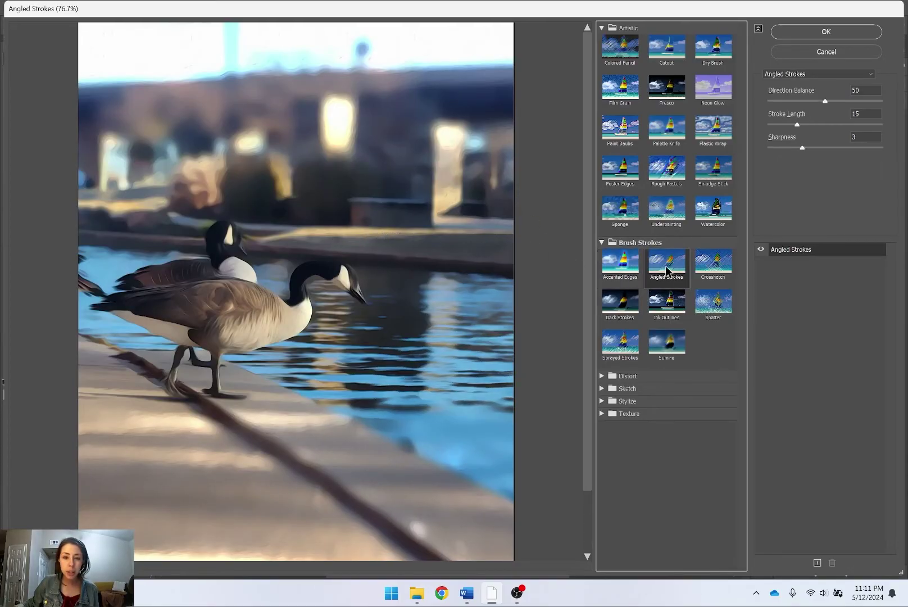
left_click(626, 277)
left_click(647, 268)
left_click(620, 264)
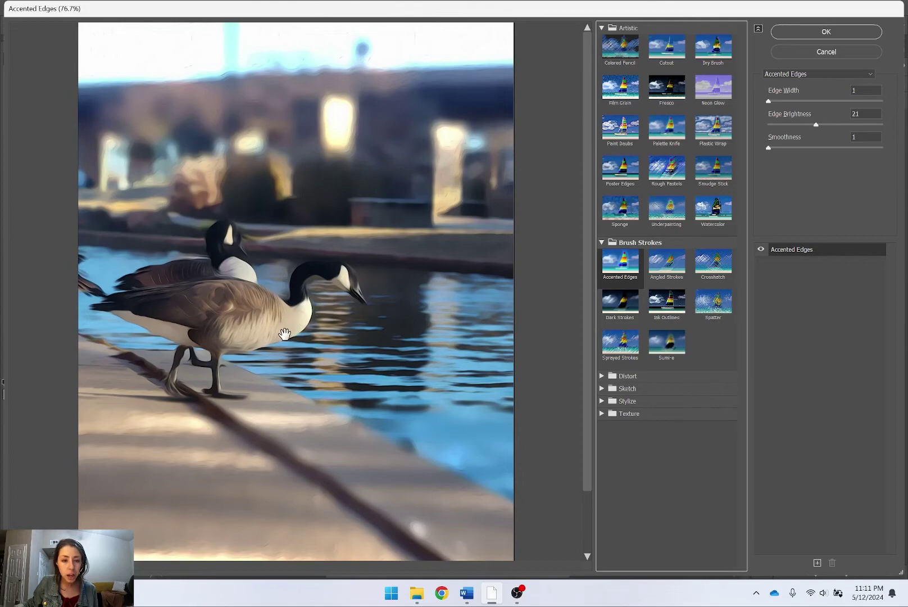
Set the Accented Edges edge width to 2 after trying 3, keep smoothness at 1, and apply the Filter Gallery effect.
mouse_move(770, 149)
left_mouse_down()
mouse_move(827, 150)
mouse_move(765, 156)
left_mouse_up()
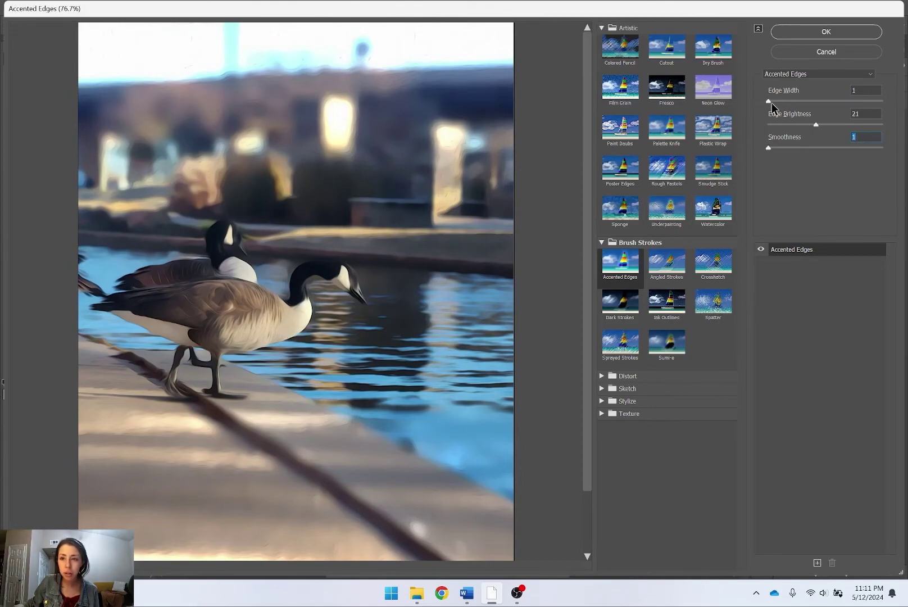
mouse_move(778, 100)
left_mouse_down()
mouse_move(793, 100)
mouse_move(784, 102)
left_mouse_up()
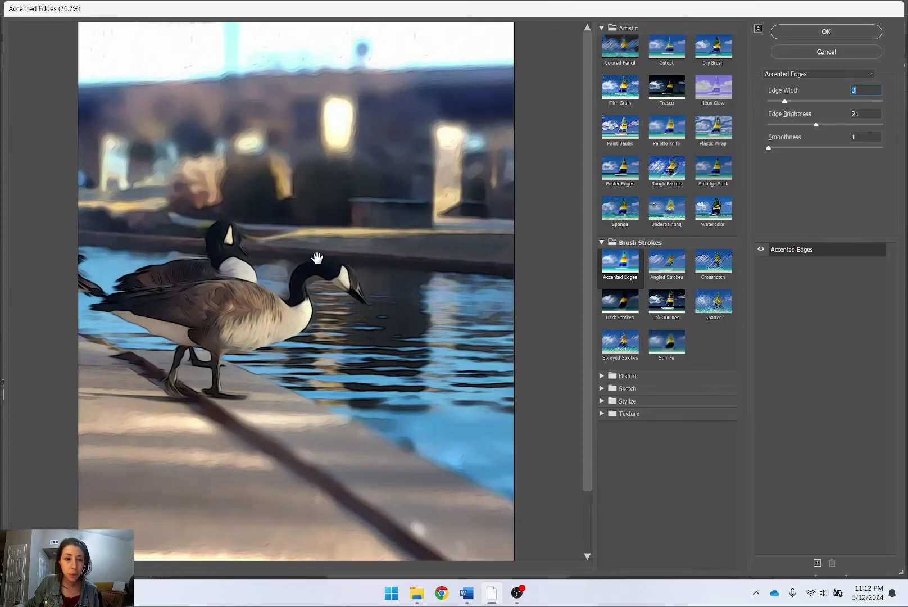
left_click_drag(784, 102, 779, 101)
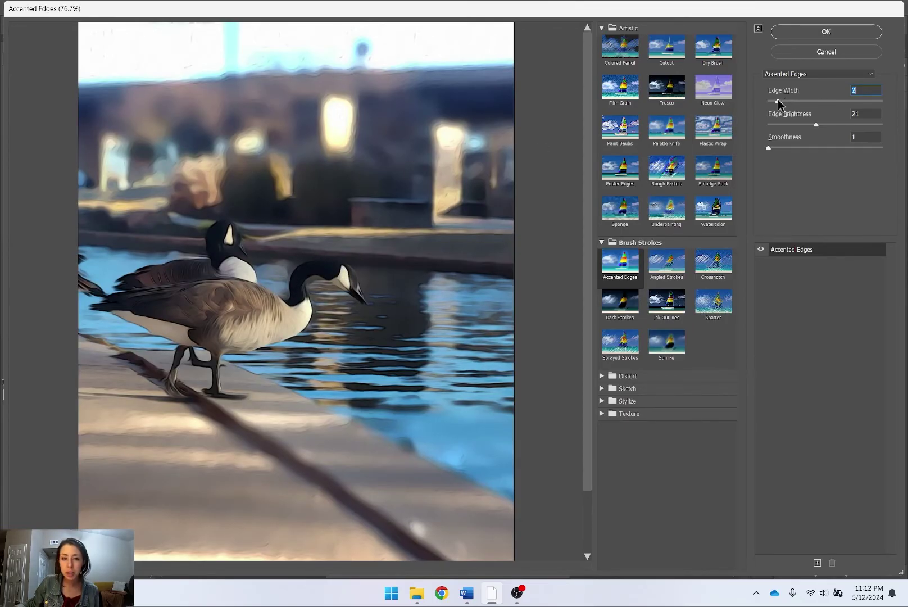
key("Return")
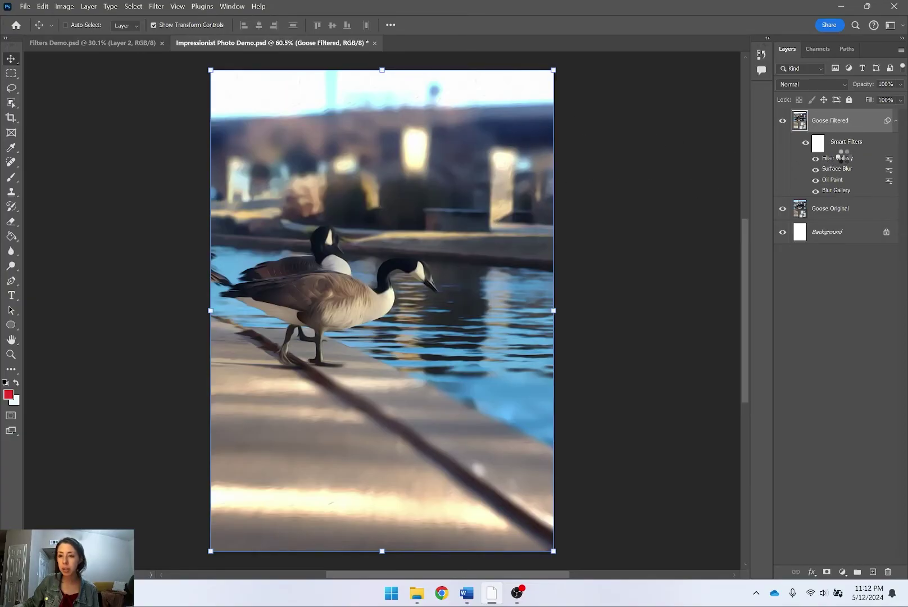
Reopen the applied Filter Gallery smart filter and raise the Accented Edges edge brightness to 31.
double_click(843, 158)
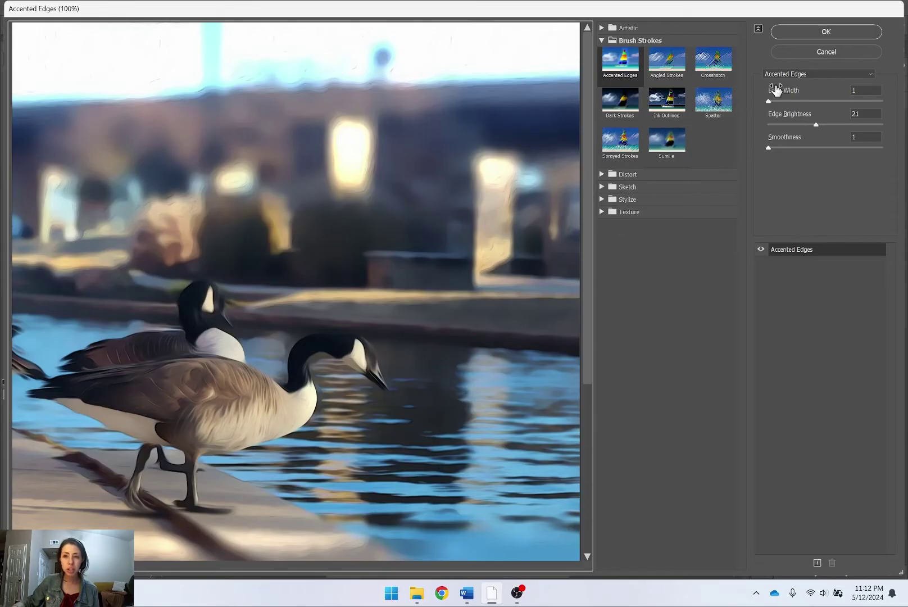
left_click(857, 90)
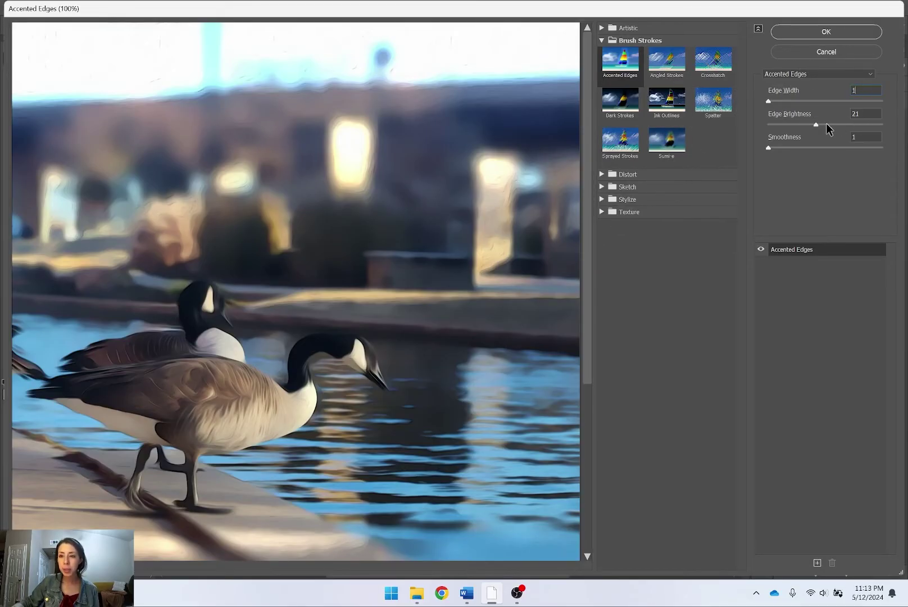
left_click_drag(819, 125, 841, 124)
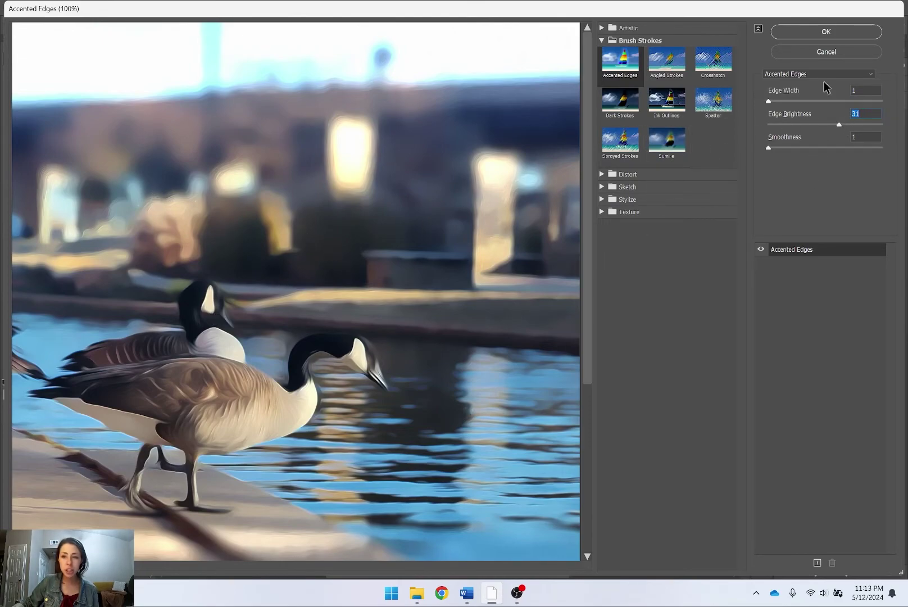
left_click(809, 33)
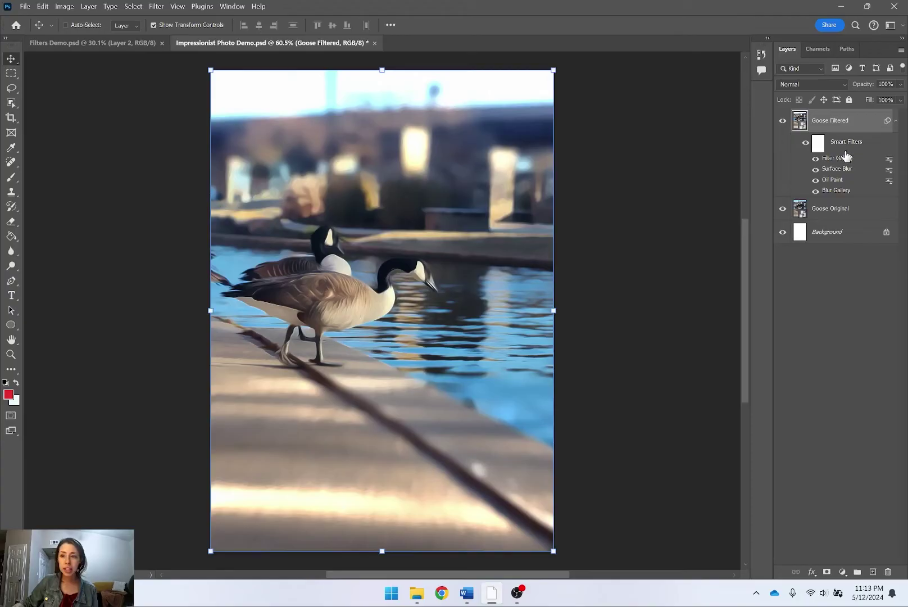
Apply the Add Noise filter to the Goose Filtered layer with uniform distribution and an amount of 10%, after trying 0.10, 2 and 16.19%.
left_click(162, 7)
mouse_move(179, 176)
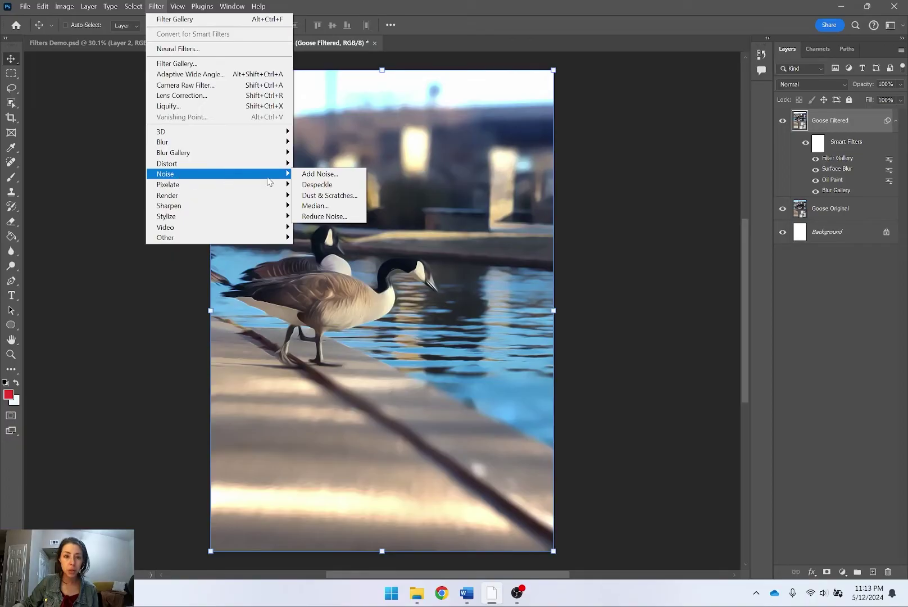
left_click(335, 176)
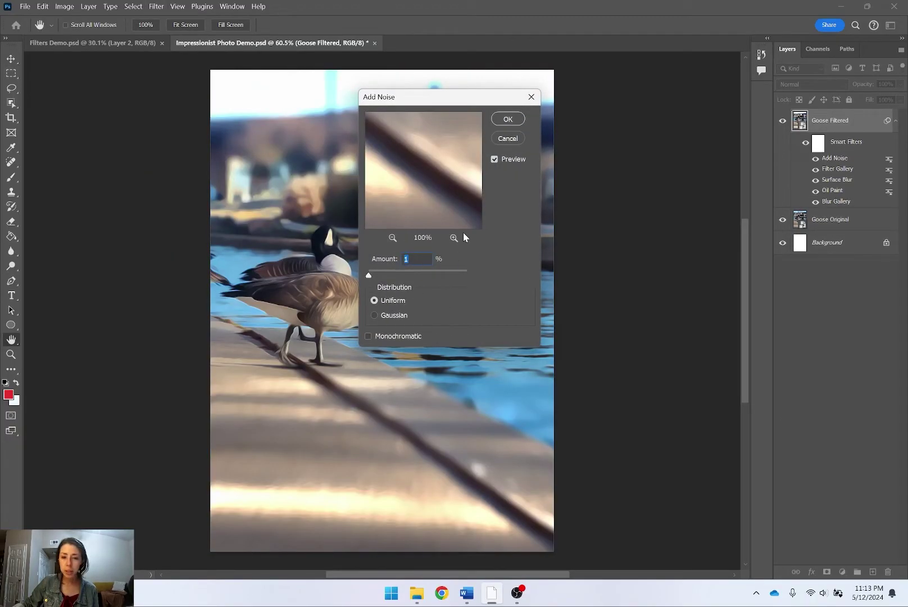
left_click_drag(446, 100, 633, 88)
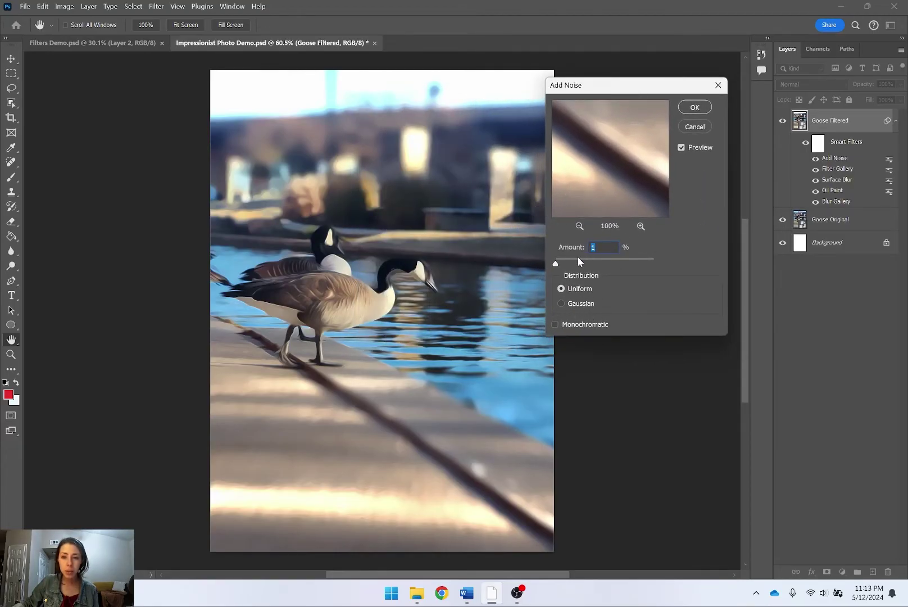
left_click_drag(617, 257, 561, 268)
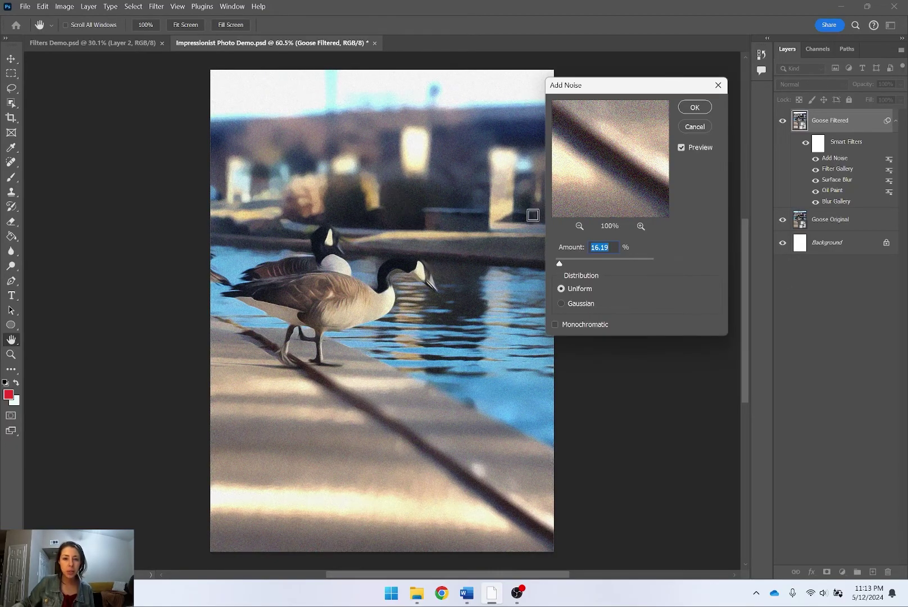
key("alt")
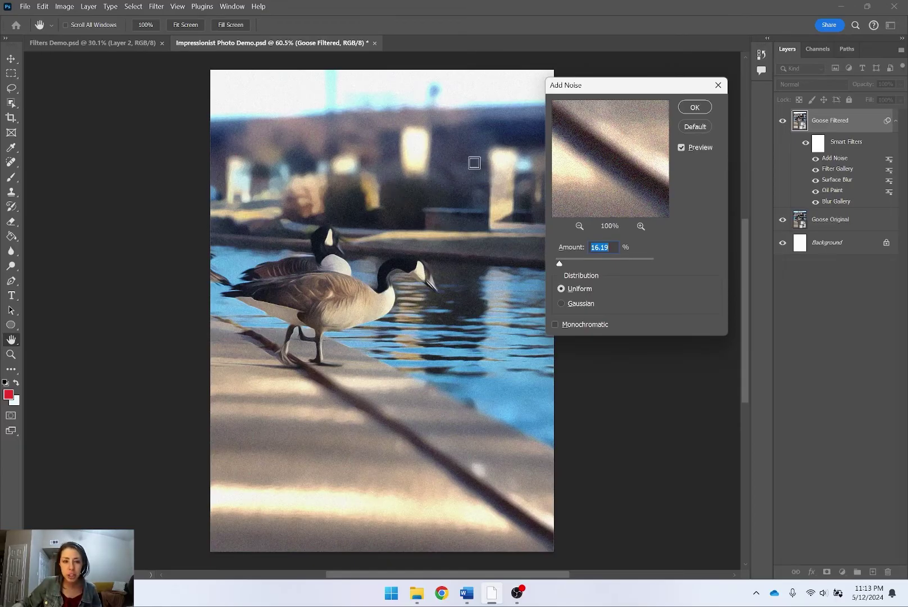
left_click_drag(561, 264, 559, 269)
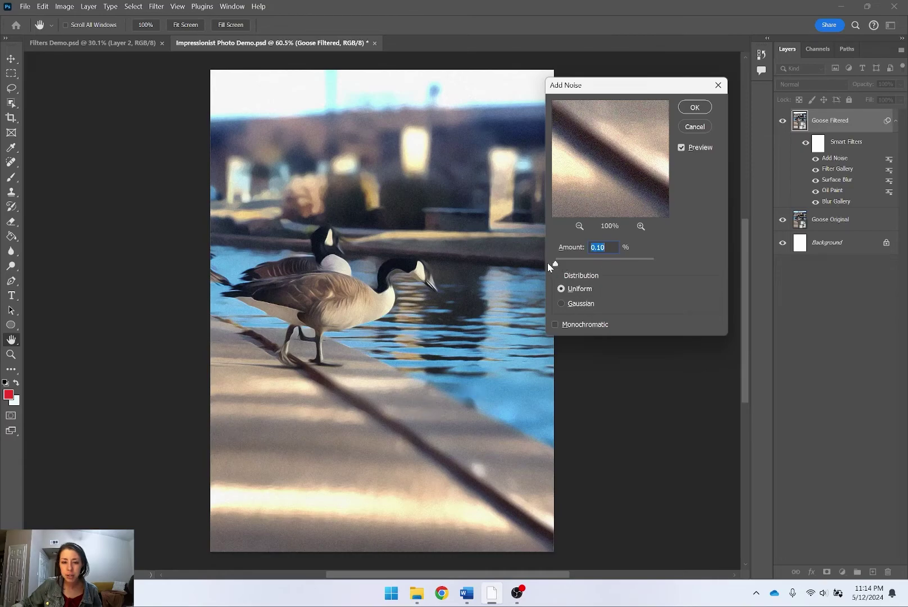
left_click_drag(555, 263, 560, 264)
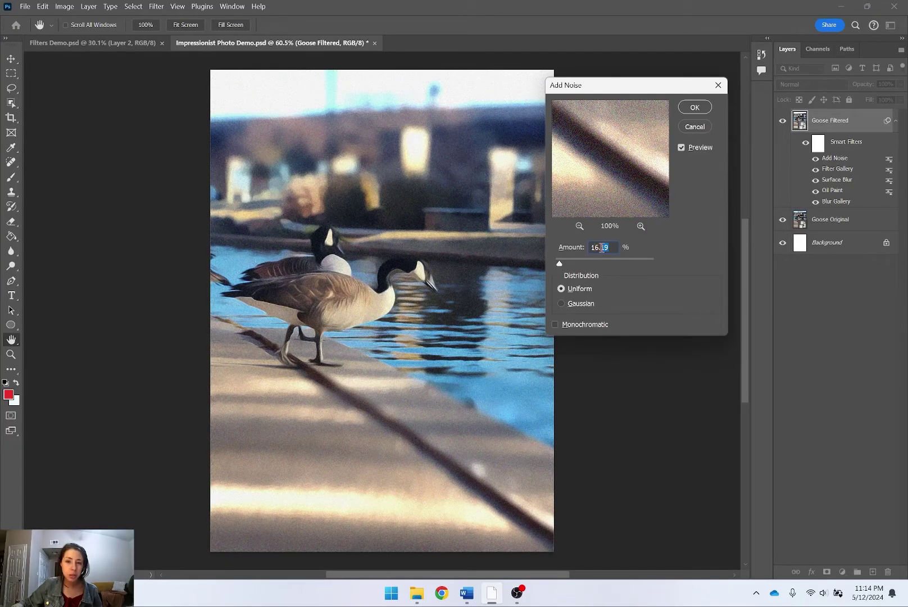
type("2")
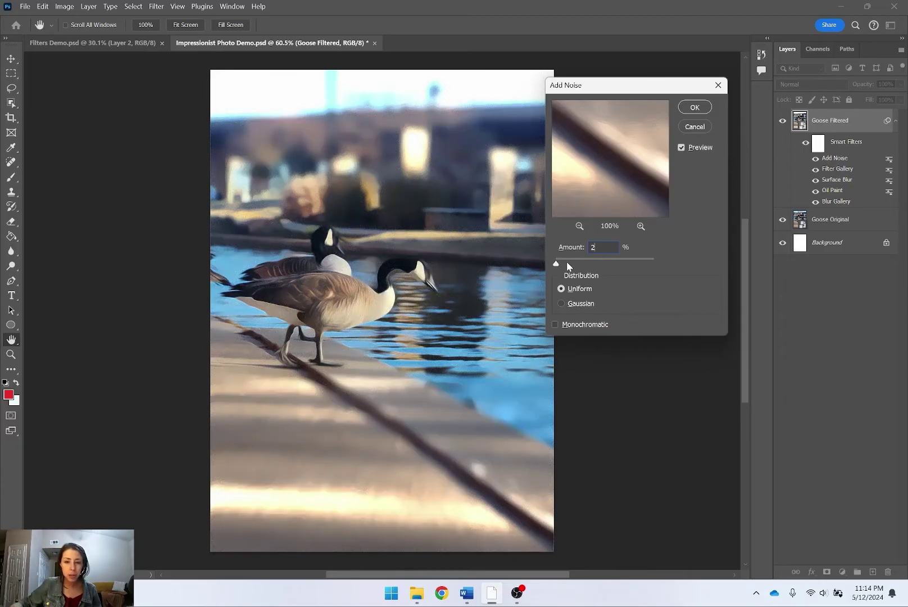
left_click_drag(561, 266, 560, 266)
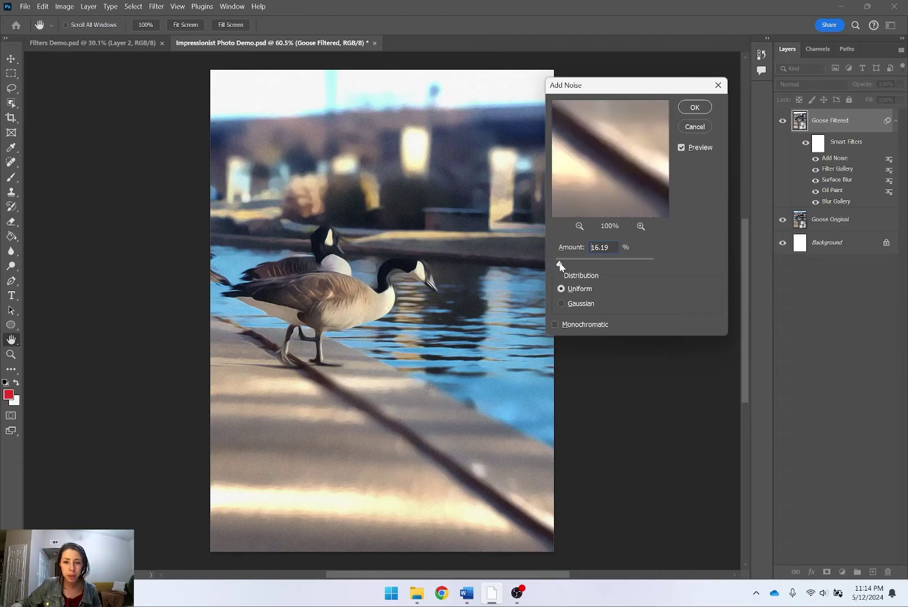
type("10")
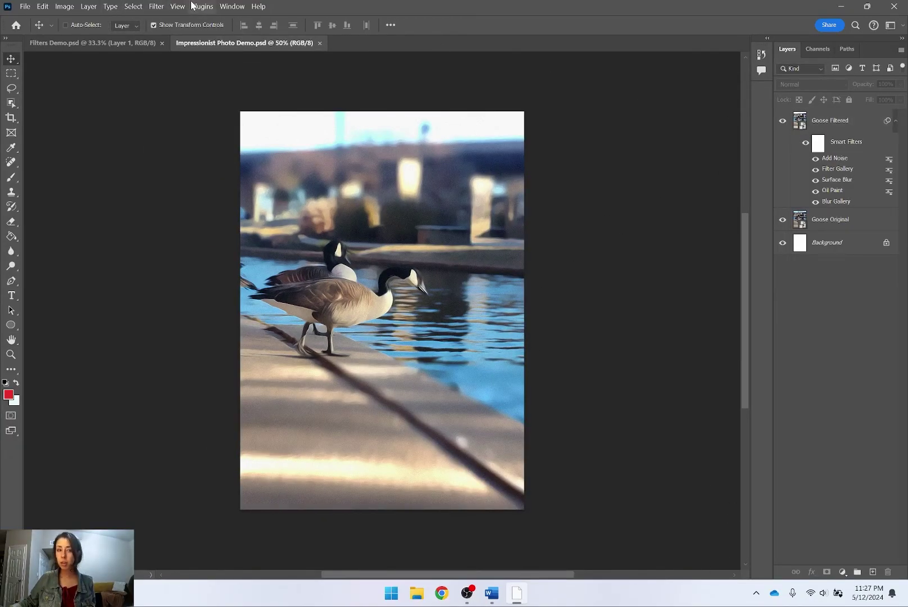
Apply the High Pass filter to the Goose Filtered layer with a radius of 2 pixels, after trying 9.6.
left_click(161, 7)
left_click(162, 6)
left_click(163, 7)
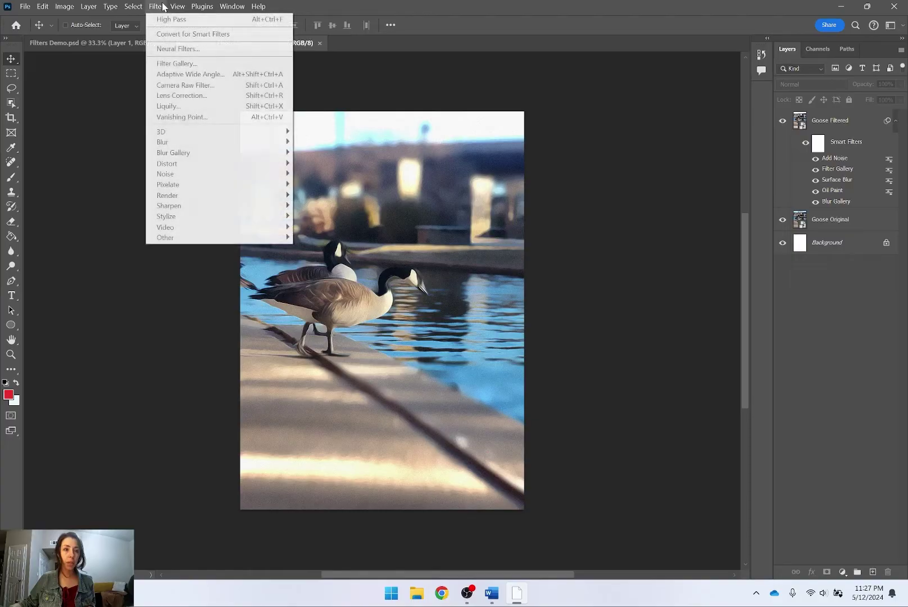
left_click(819, 122)
left_click(156, 7)
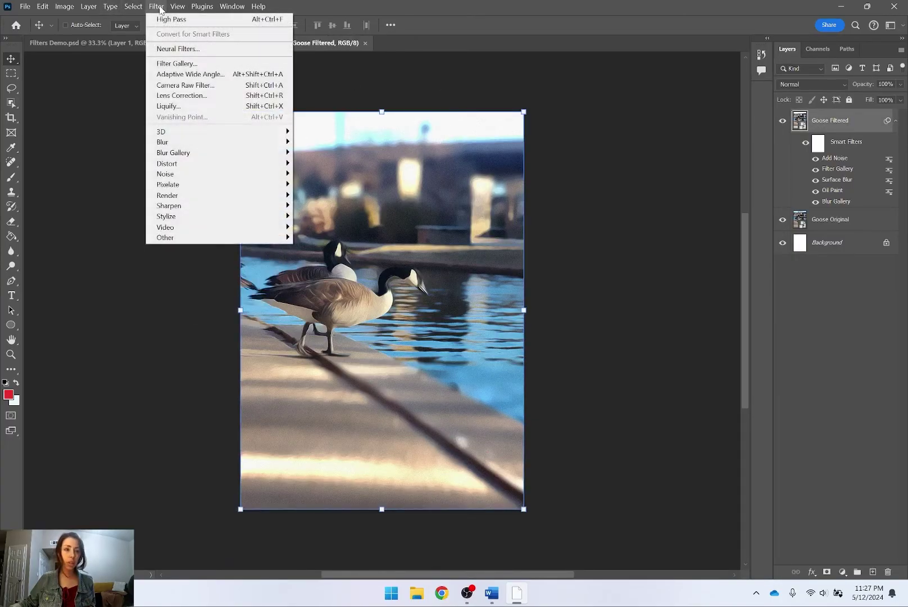
mouse_move(209, 240)
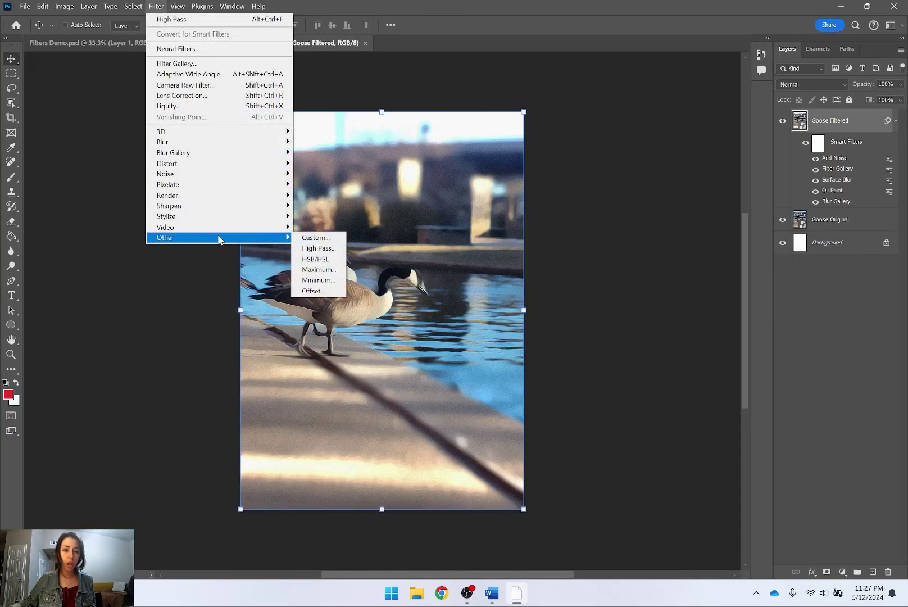
left_click(325, 248)
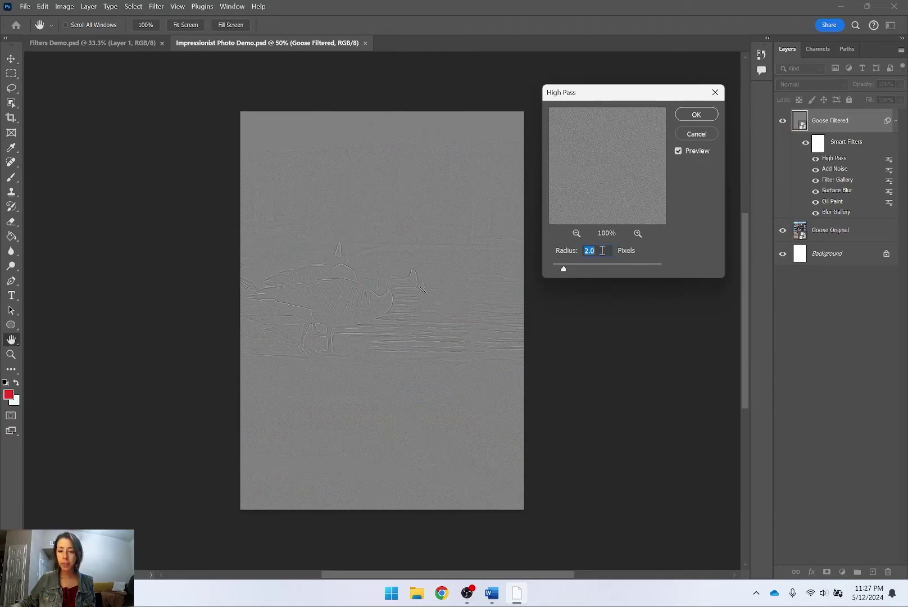
left_click_drag(567, 269, 595, 267)
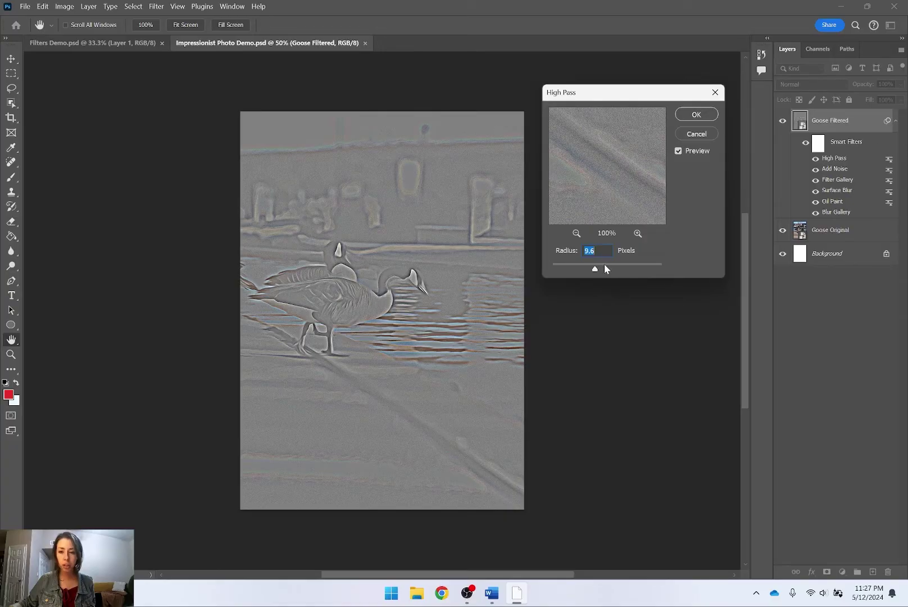
type("2")
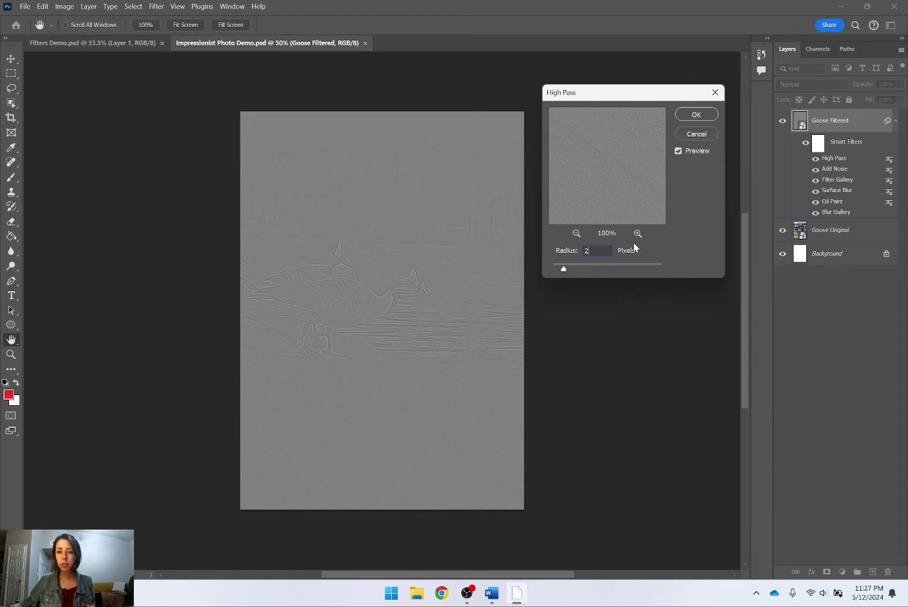
left_click(696, 115)
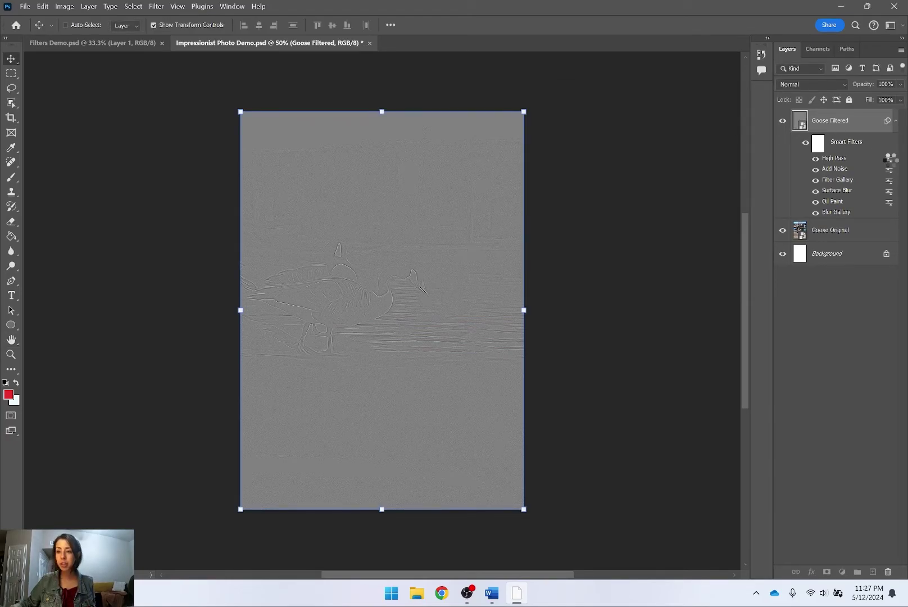
Set the blending mode of the High Pass smart filter to Overlay.
double_click(890, 159)
left_click(660, 125)
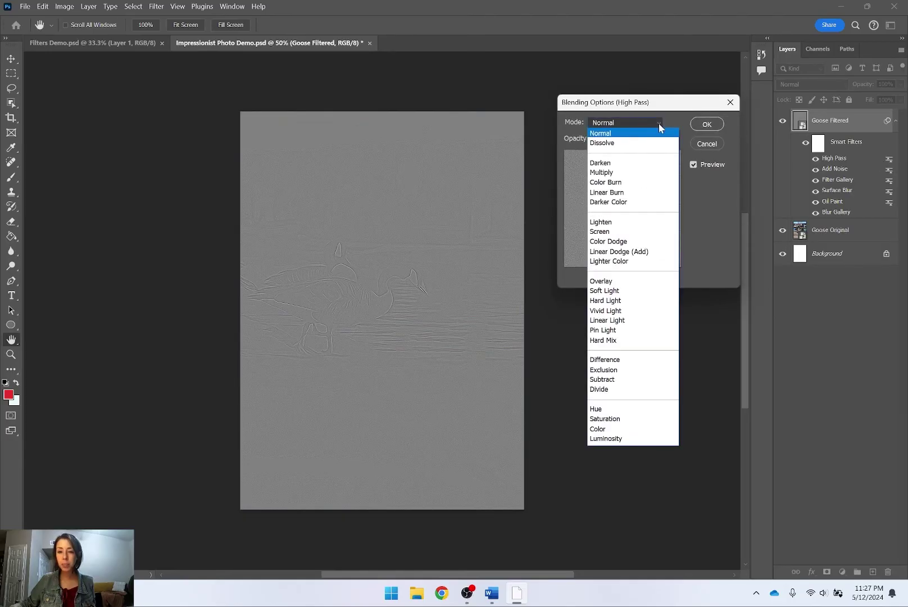
left_click(644, 281)
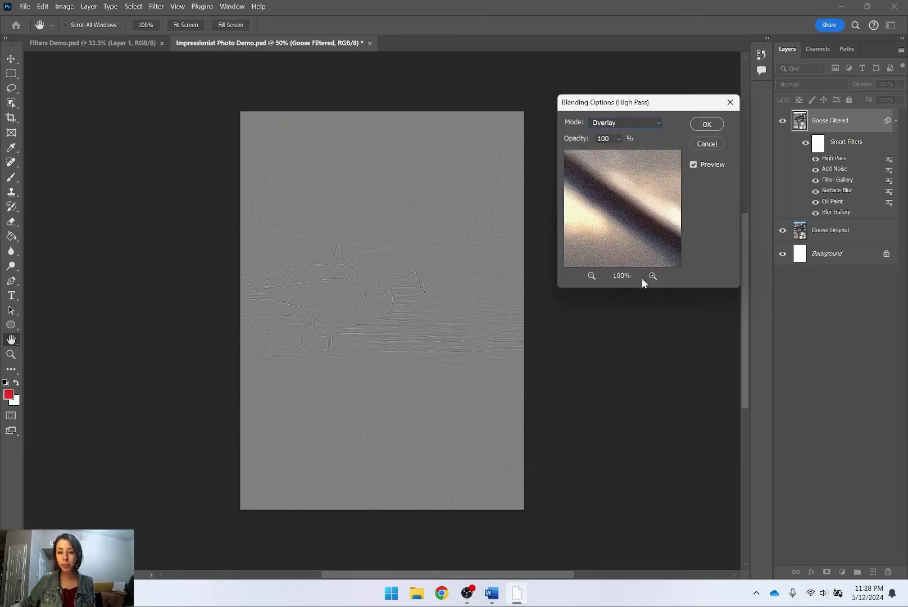
left_click(706, 124)
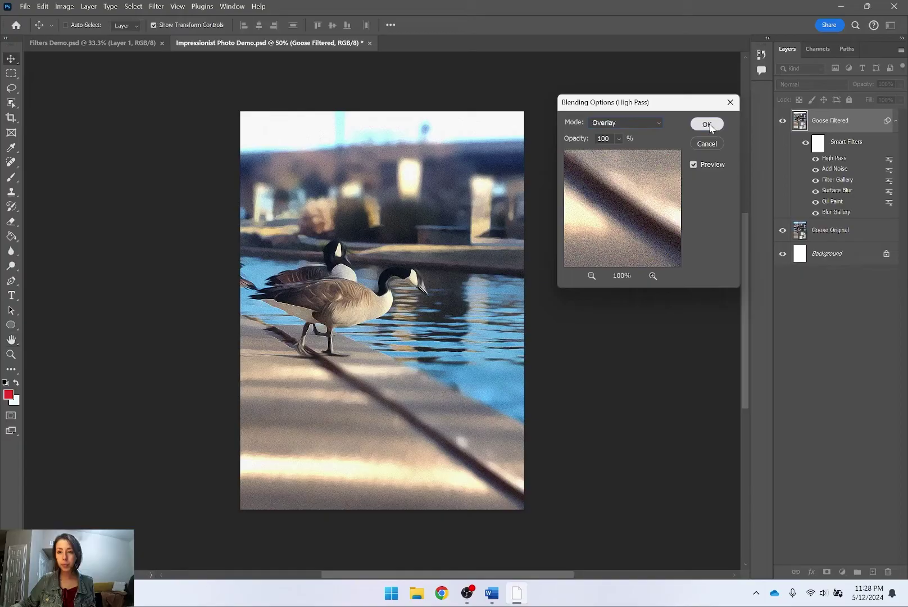
Compare the photo with and without the High Pass smart filter by toggling its visibility, leaving it shown, and deselect the layer.
left_click(815, 159)
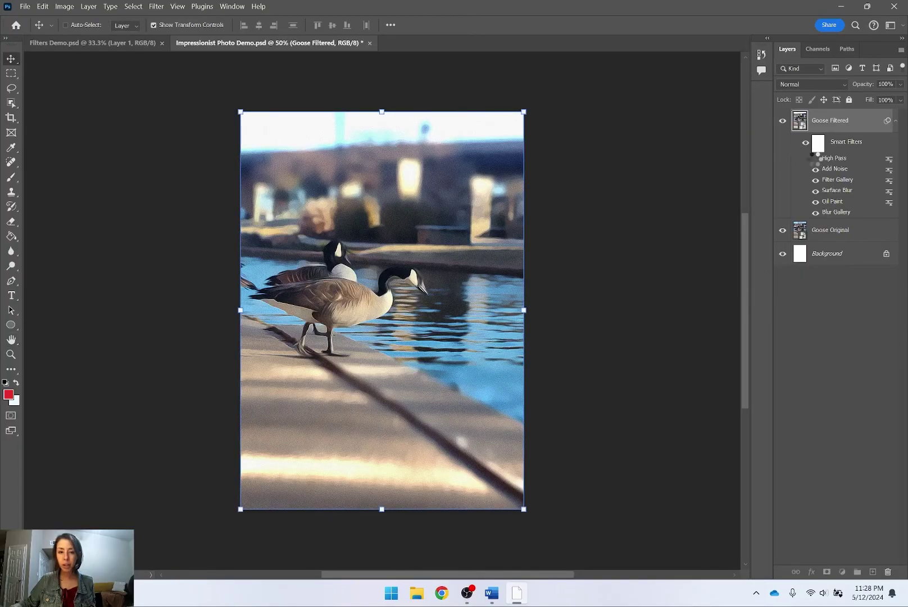
left_click(815, 159)
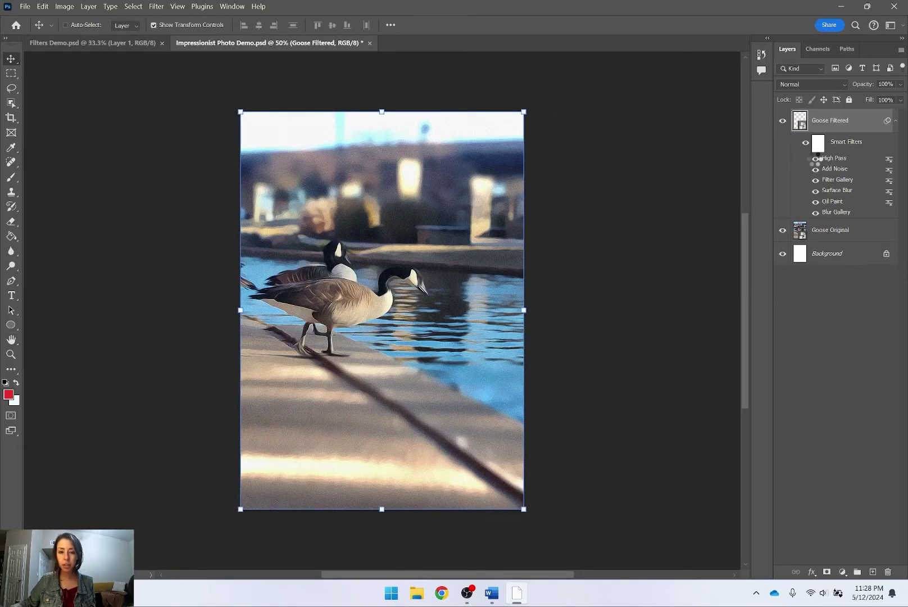
left_click(815, 159)
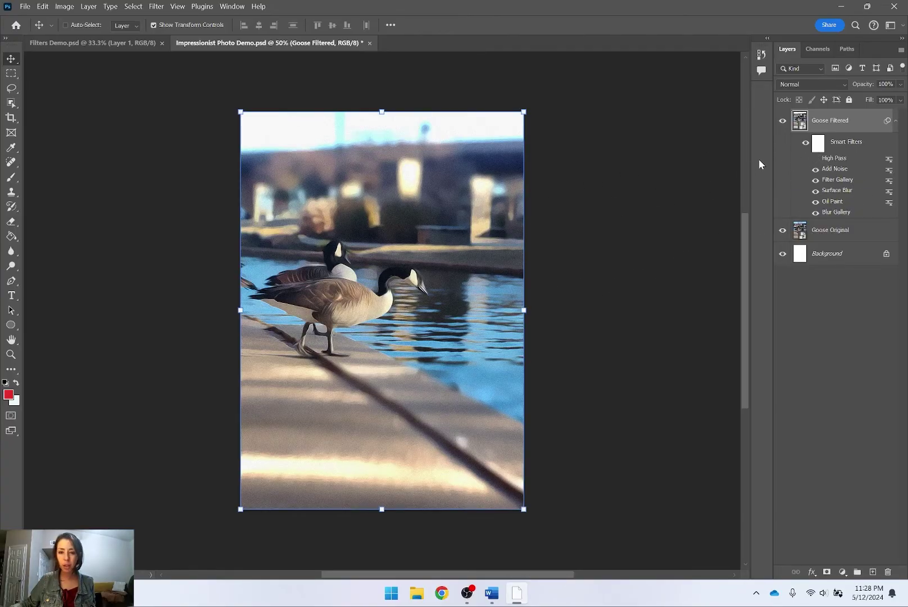
left_click(815, 160)
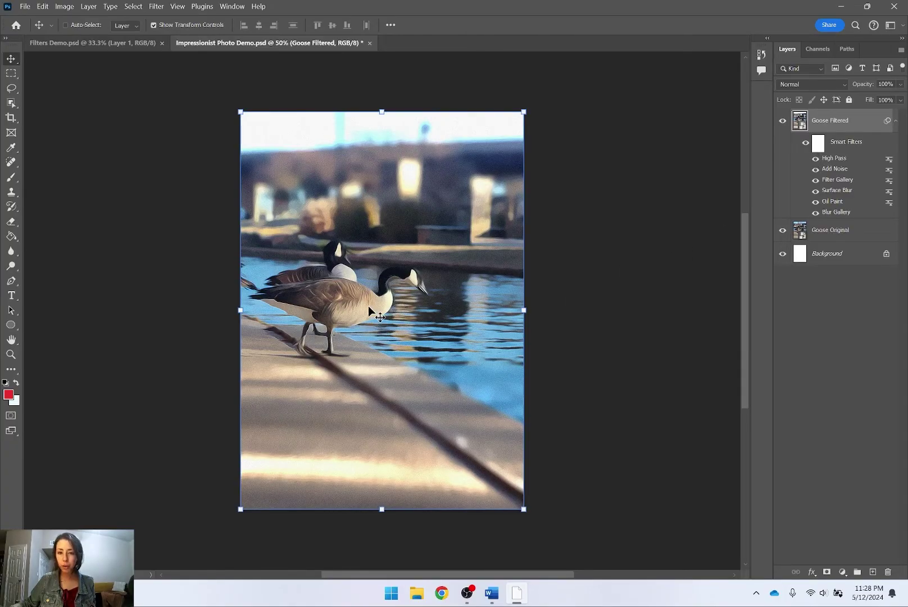
left_click(780, 298)
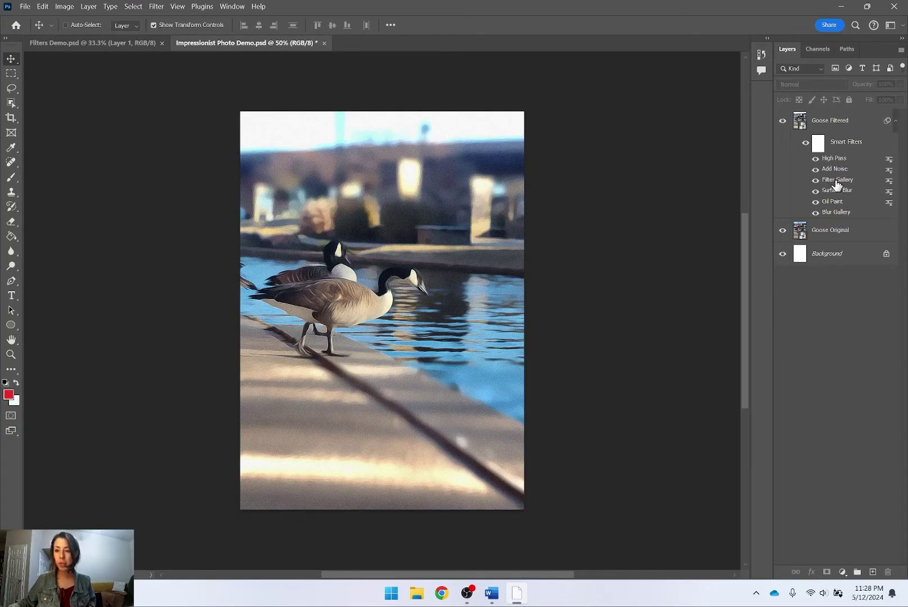
Open the Filter Gallery for the Goose Filtered layer and choose the Texturizer filter from the Texture category.
left_click(163, 7)
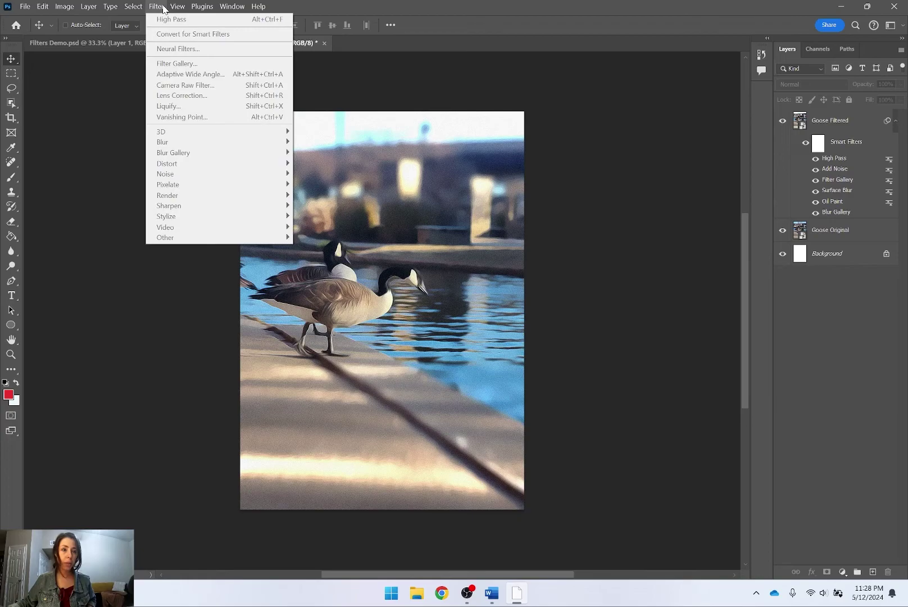
left_click(844, 135)
left_click(156, 6)
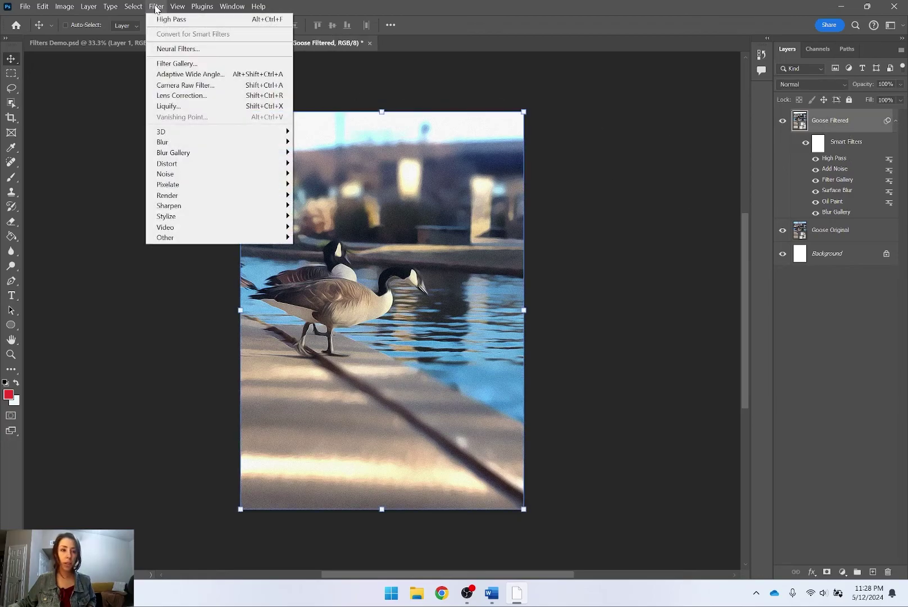
left_click(170, 63)
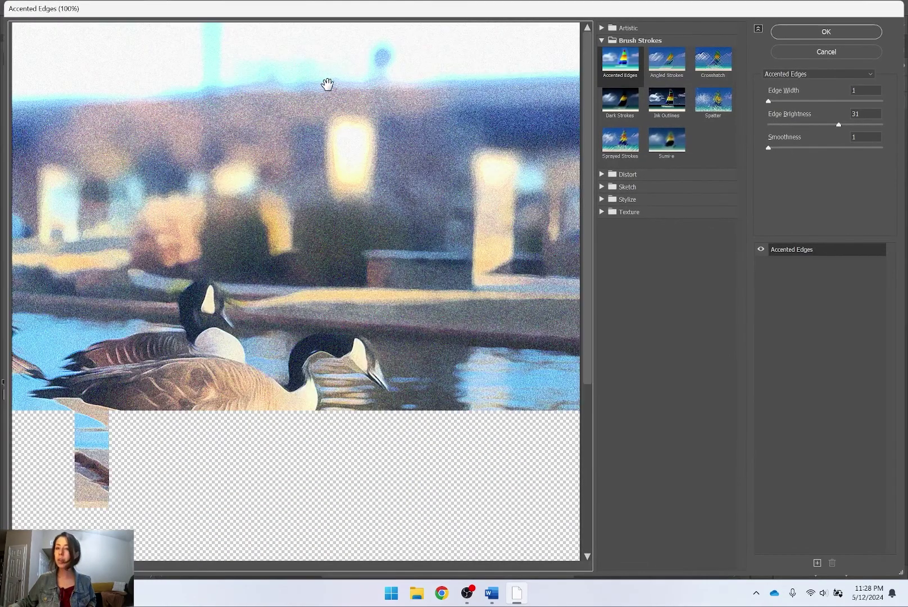
left_click(428, 257, "alt")
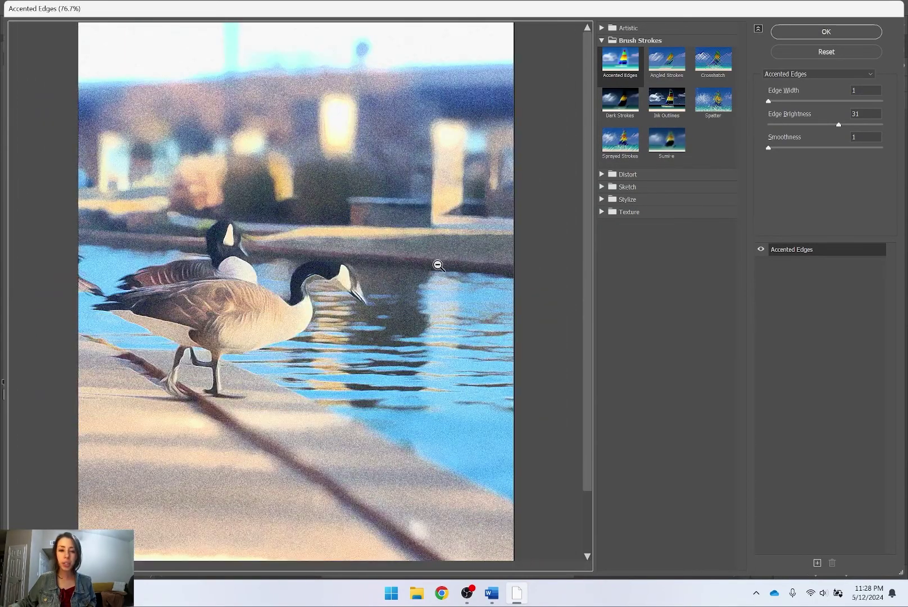
left_click(437, 265, "alt")
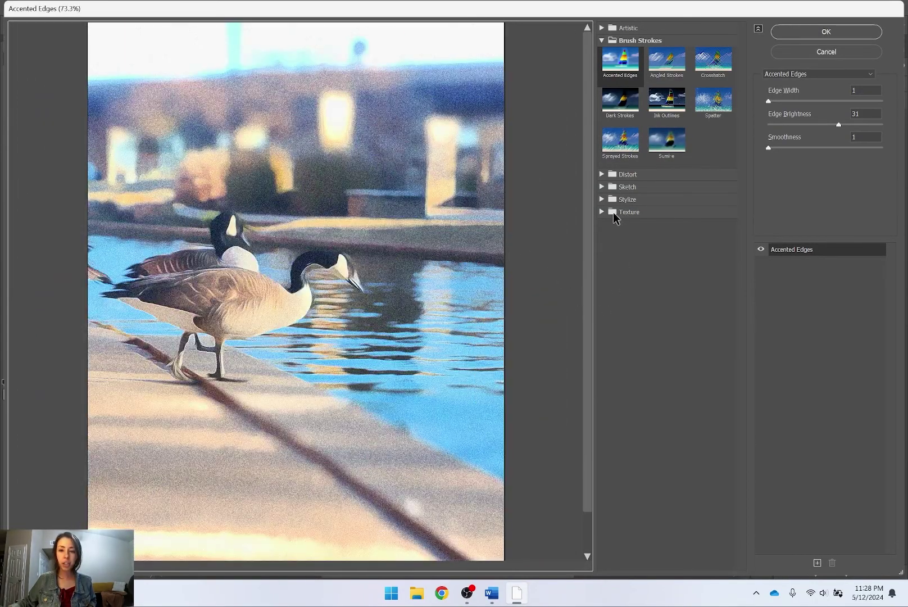
left_click(601, 212)
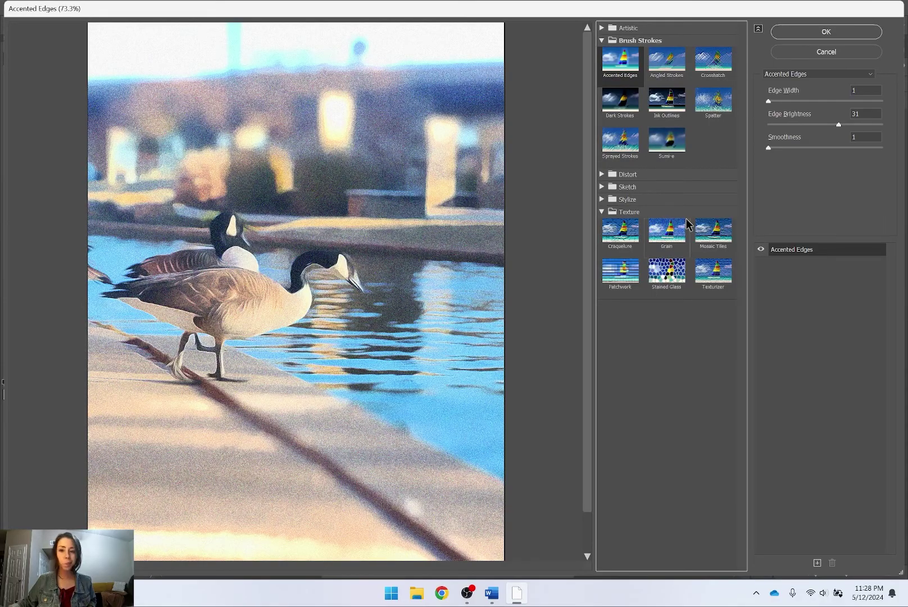
left_click(725, 277)
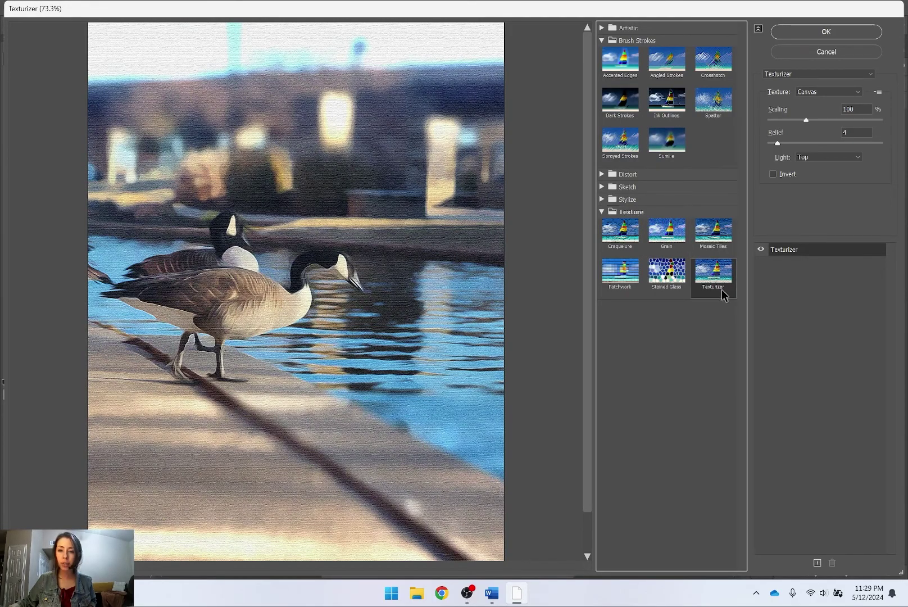
Set the Texturizer's scaling to 200%, keeping the Canvas texture and a relief of 4.
scroll(411, 266, "up", 5)
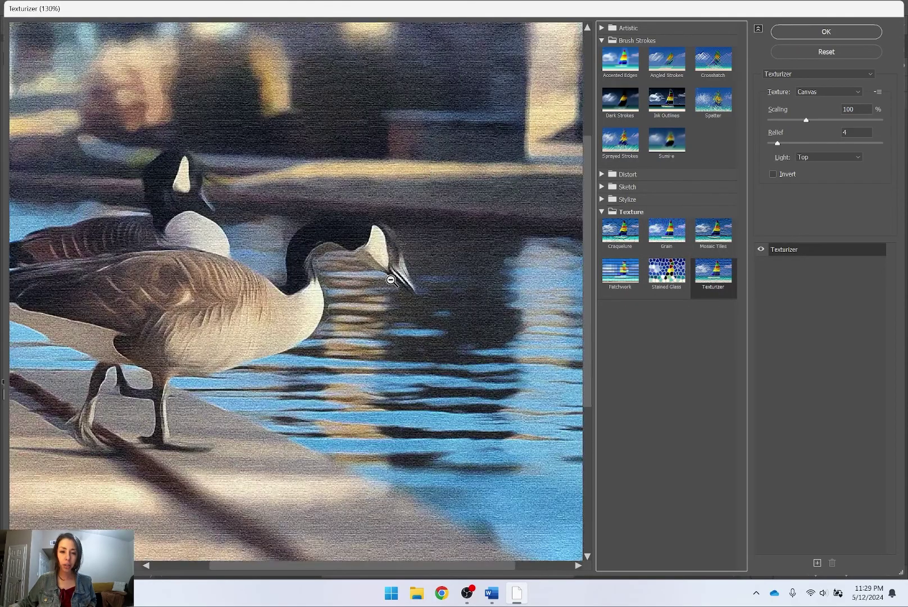
scroll(516, 293, "down", 3)
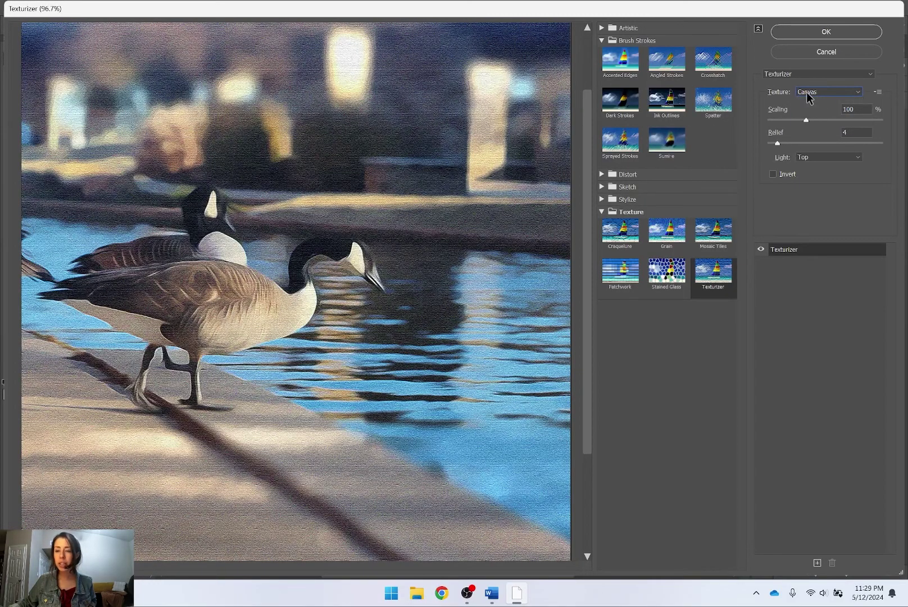
left_click_drag(807, 120, 904, 131)
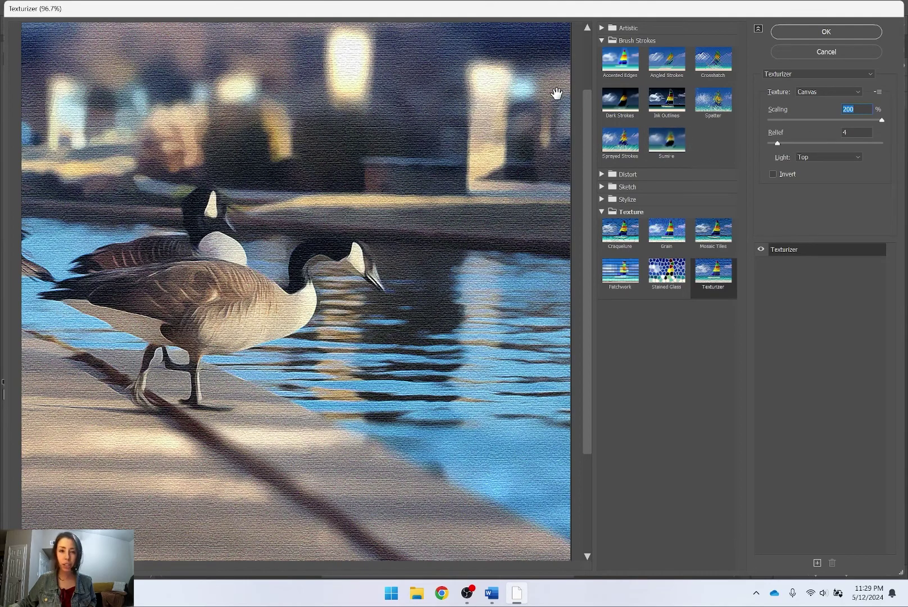
mouse_move(778, 144)
left_mouse_down()
mouse_move(793, 145)
mouse_move(778, 141)
left_mouse_up()
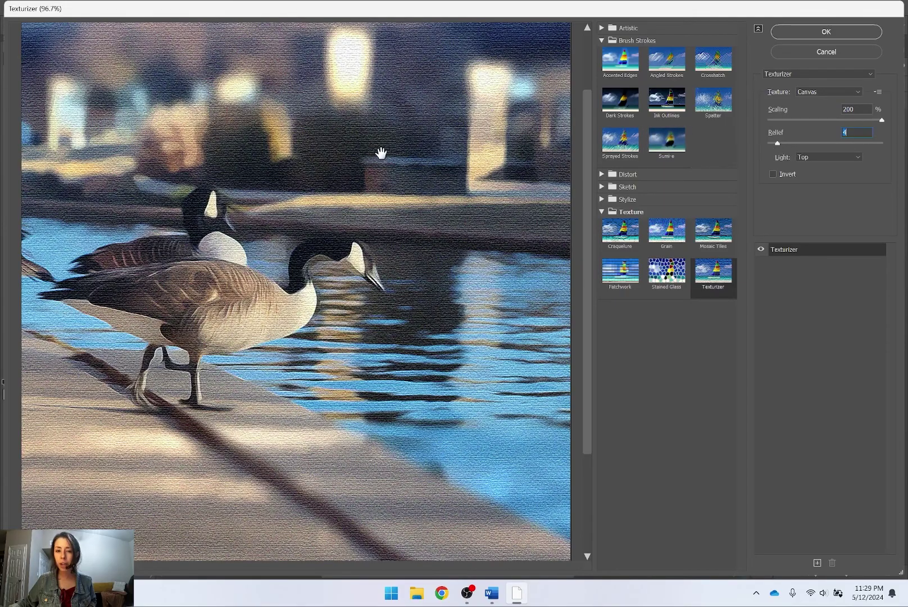
Change the Texturizer's texture to Burlap and examine the pattern on the geese and background.
left_click(836, 94)
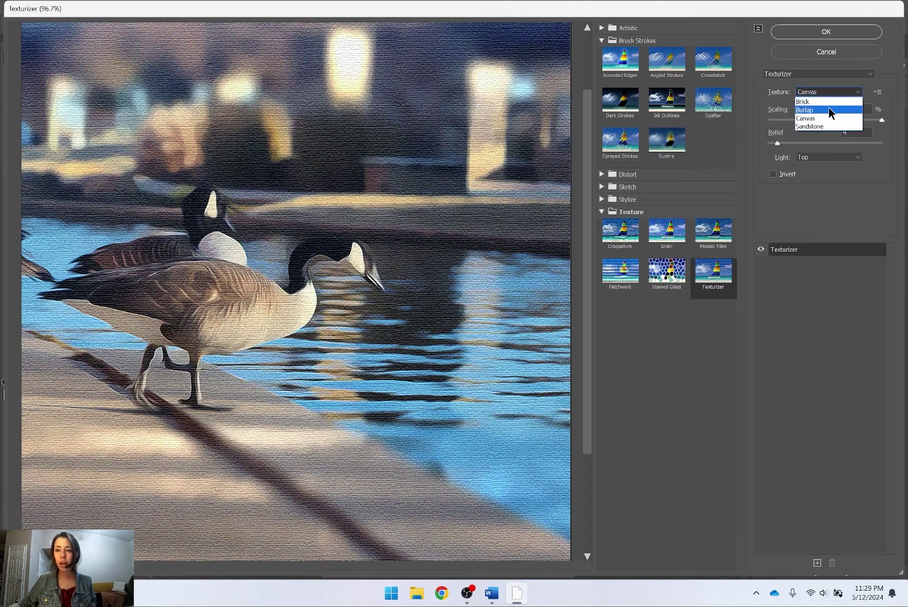
left_click(828, 106)
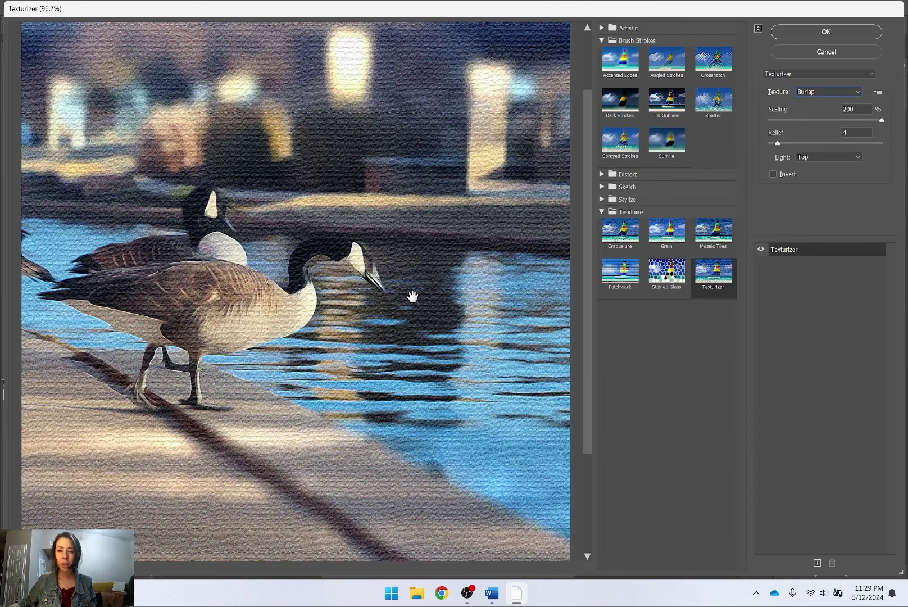
left_click(466, 234, "alt")
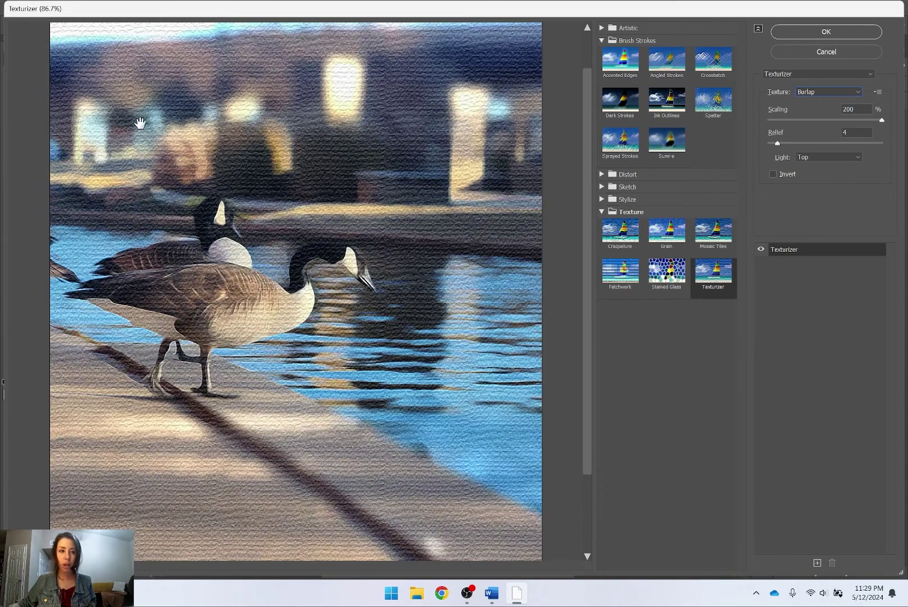
left_click(290, 203, "alt")
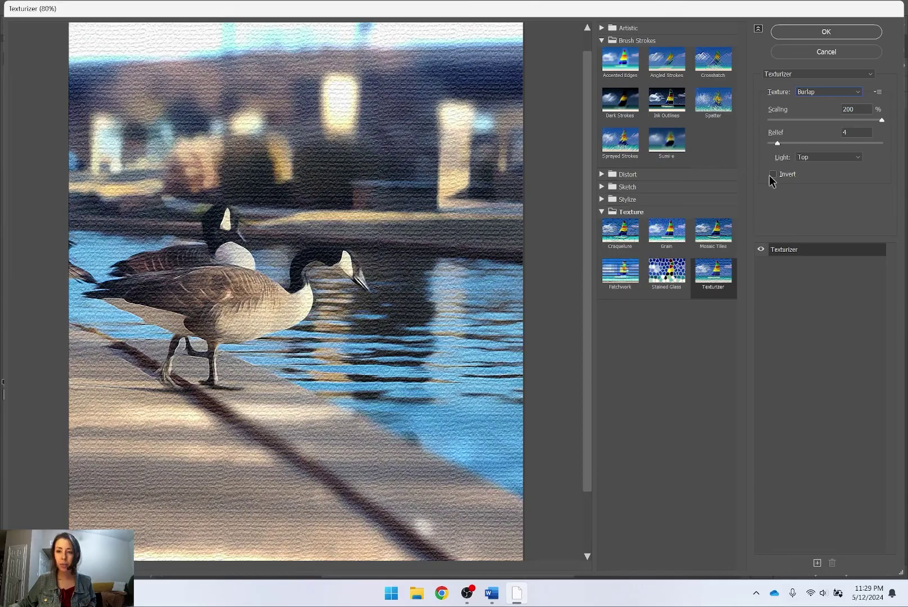
Apply the Texturizer filter with the light from Top and Invert off, after trying Invert.
left_click(772, 174)
left_click(773, 175)
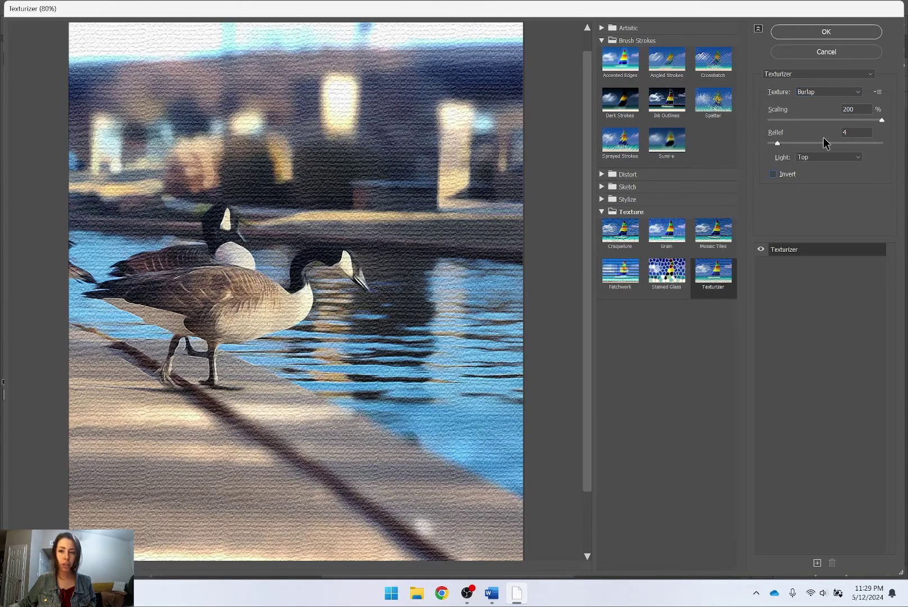
left_click(822, 157)
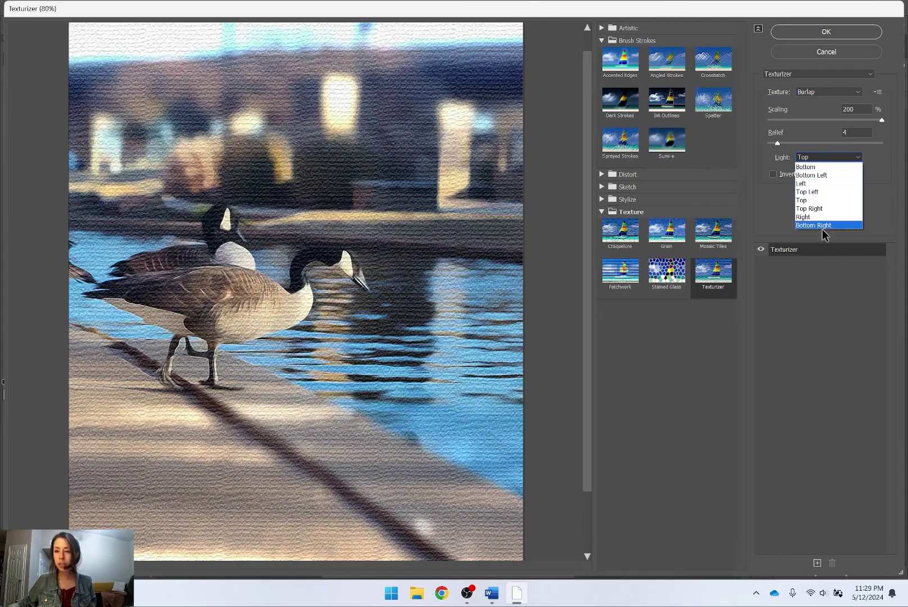
left_click(874, 333)
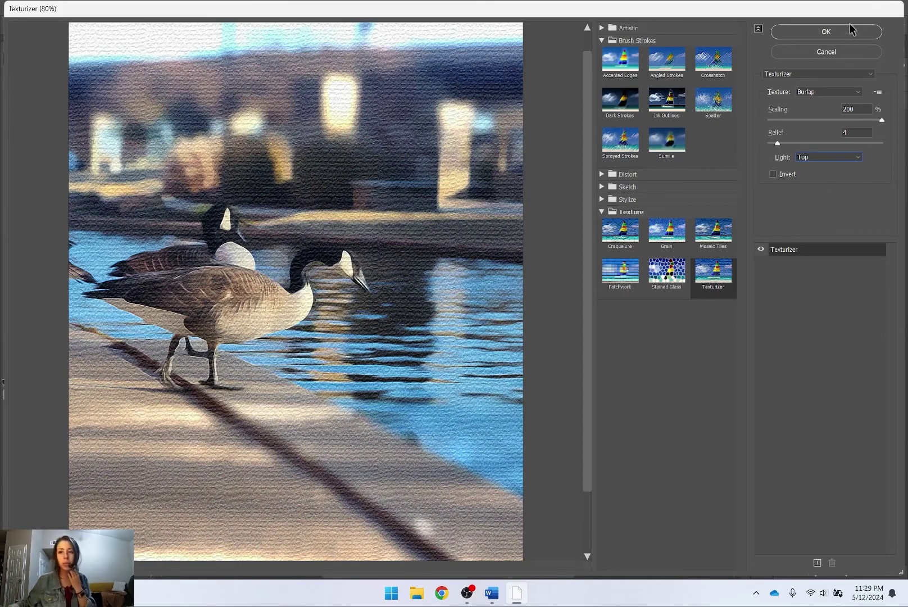
left_click(809, 32)
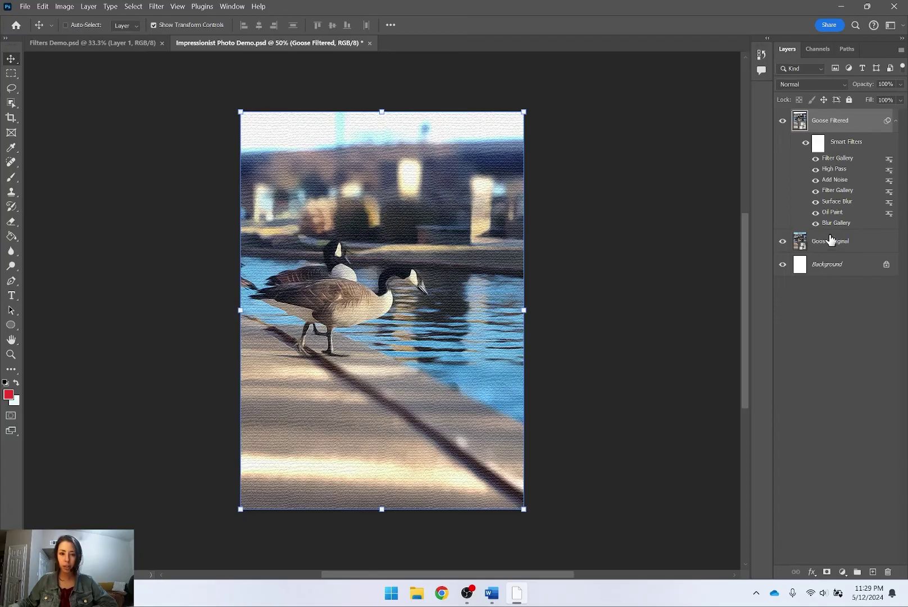
Compare the photo with and without all its smart filters by toggling their visibility, leaving them shown.
left_click(807, 145)
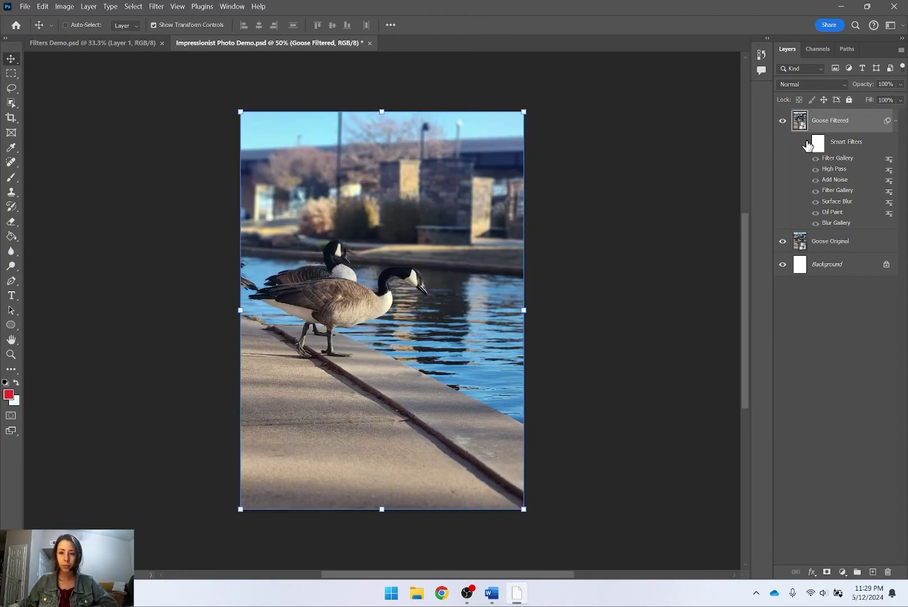
left_click(808, 145)
left_click(808, 145)
left_click(807, 145)
left_click(808, 145)
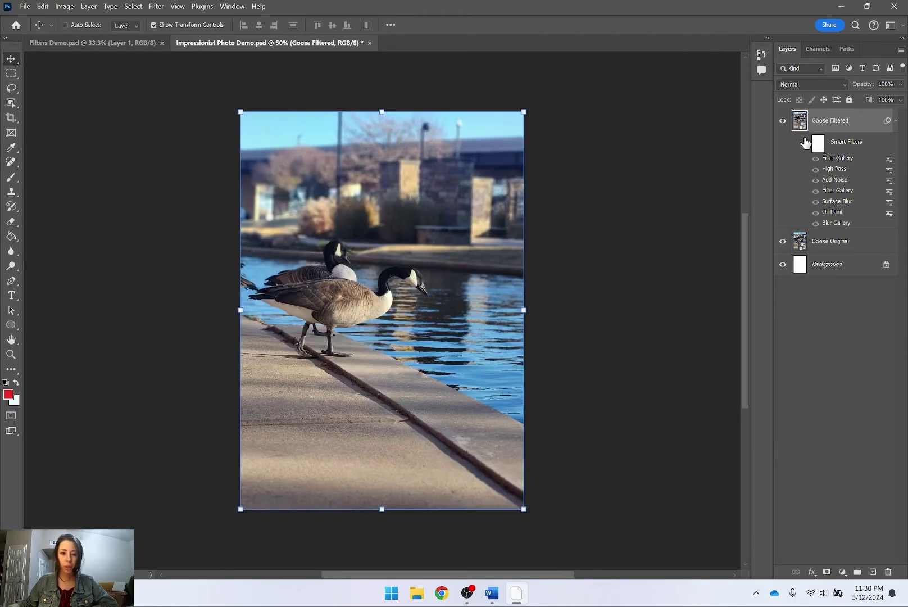
left_click(805, 145)
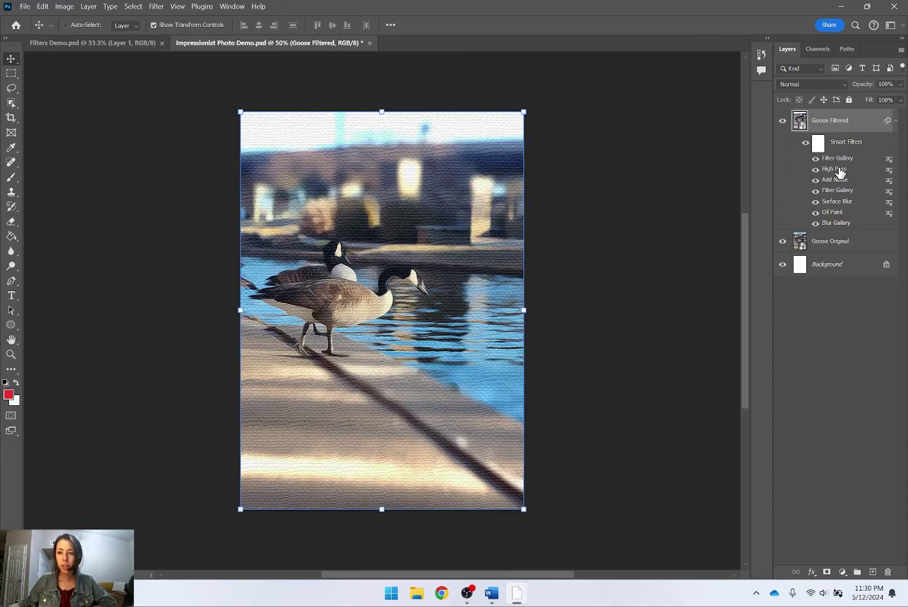
Save the Impressionist Photo Demo document.
left_click(157, 6)
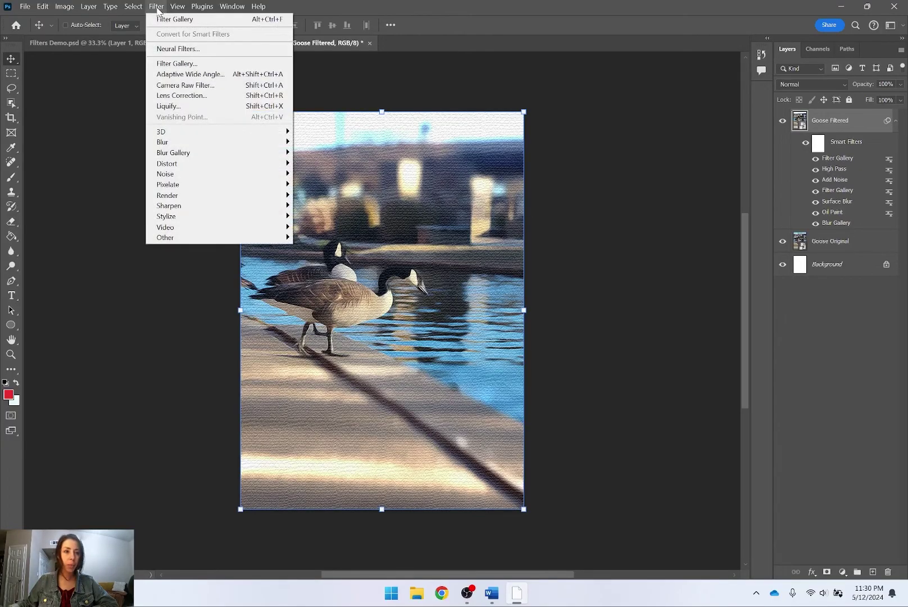
left_click(157, 6)
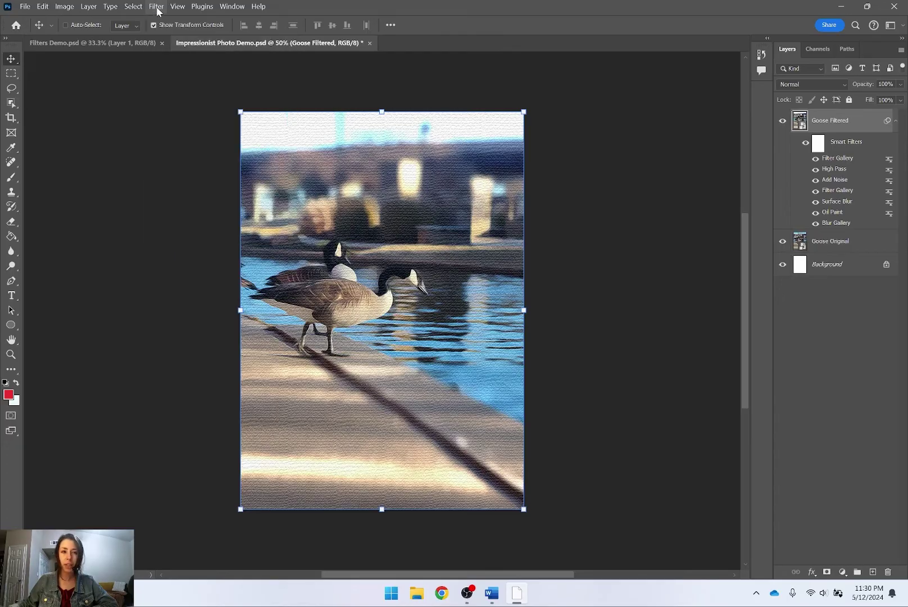
left_click(25, 6)
left_click(50, 130)
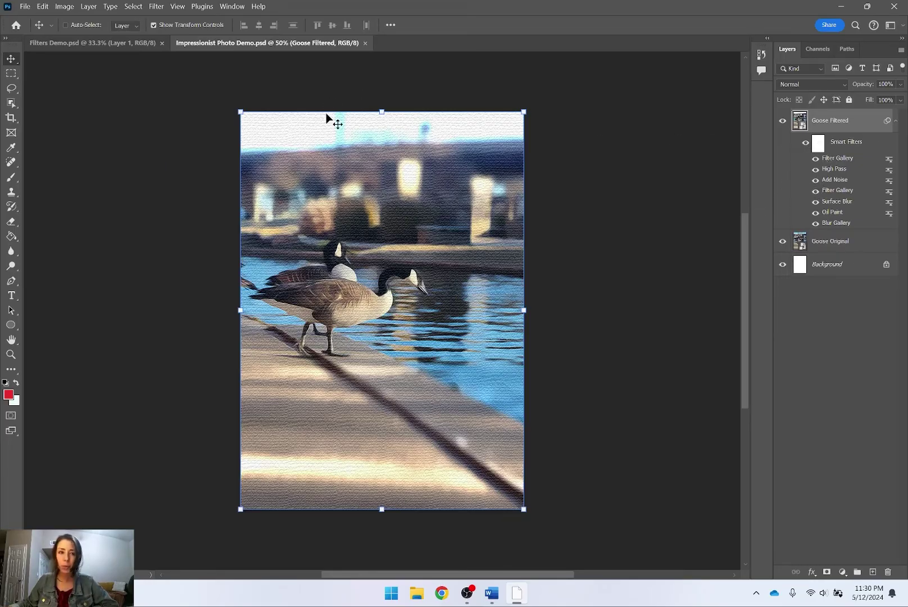
Open Neural Filters for the Goose Filtered layer, enable Style Transfer and choose the water-lily painting from the artist styles.
left_click(155, 7)
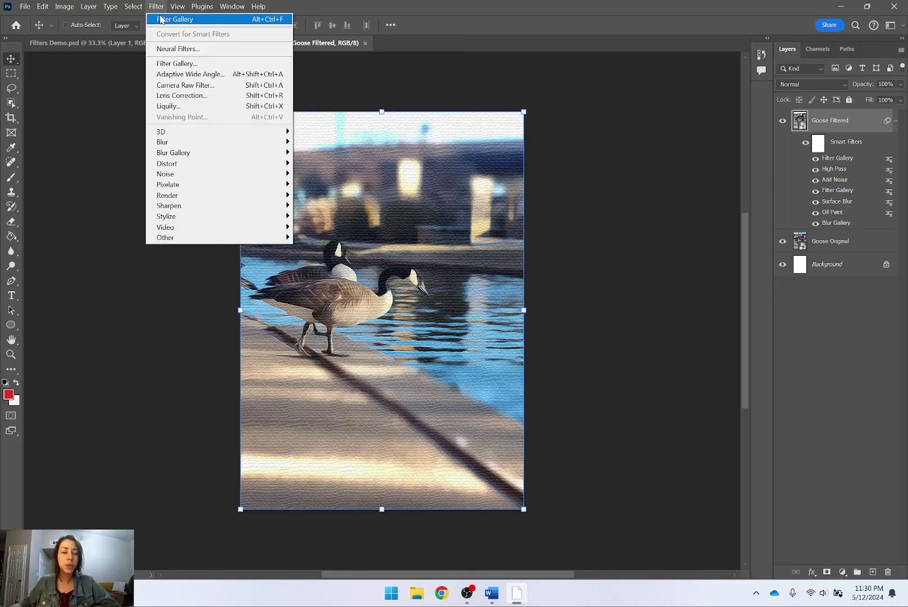
left_click(201, 56)
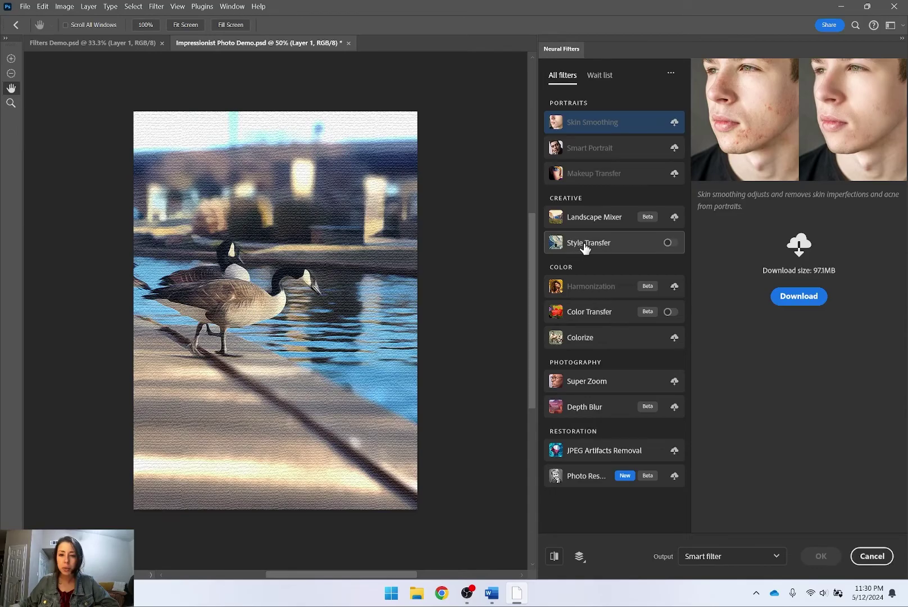
left_click(668, 243)
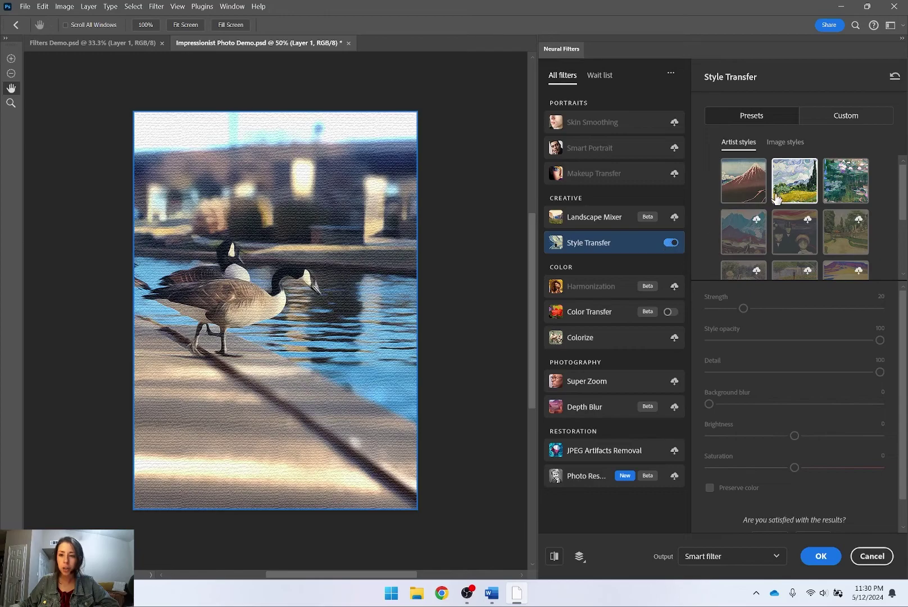
scroll(850, 191, "down", 1)
scroll(849, 191, "up", 2)
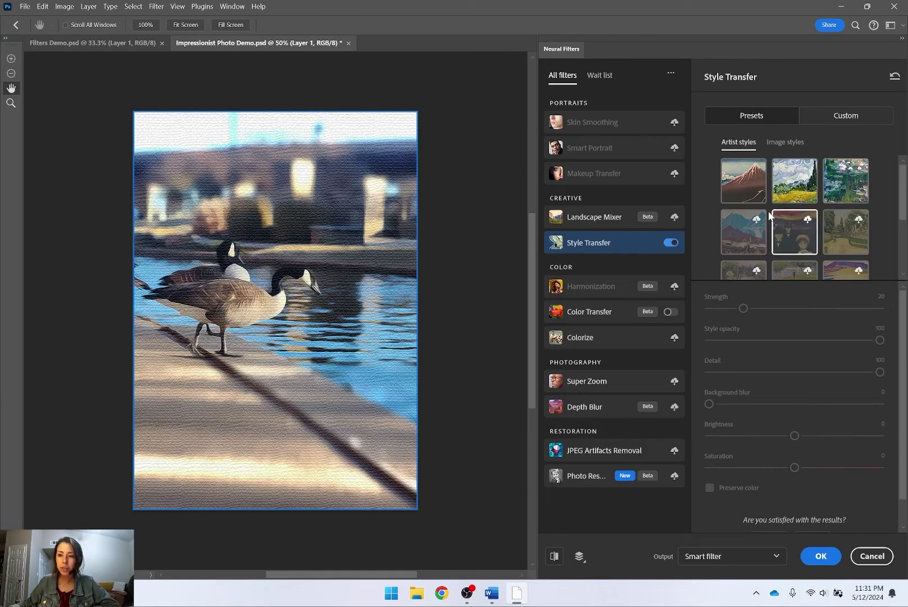
left_click(858, 184)
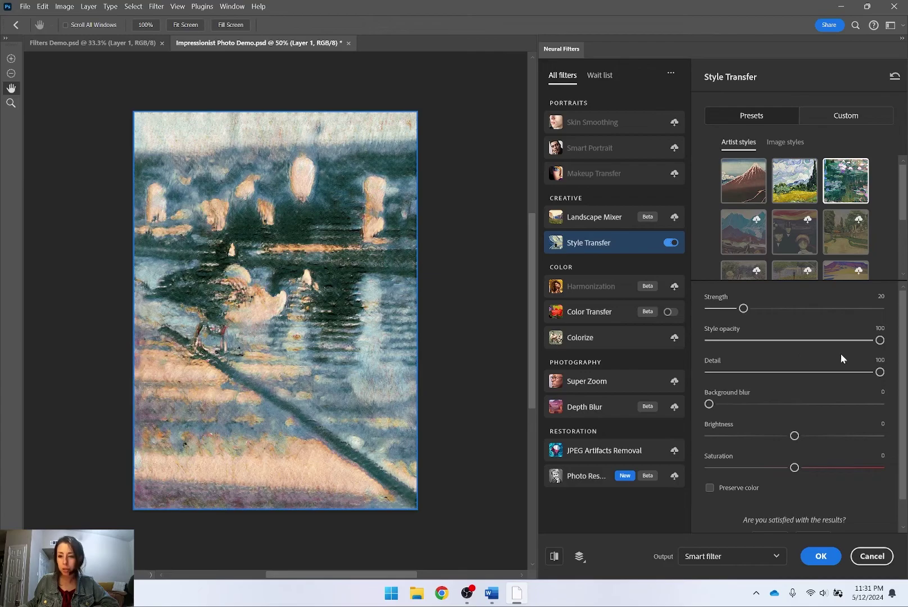
Set the Style Transfer's style opacity to 50, detail to 50 and strength to 26.
left_click_drag(880, 340, 782, 340)
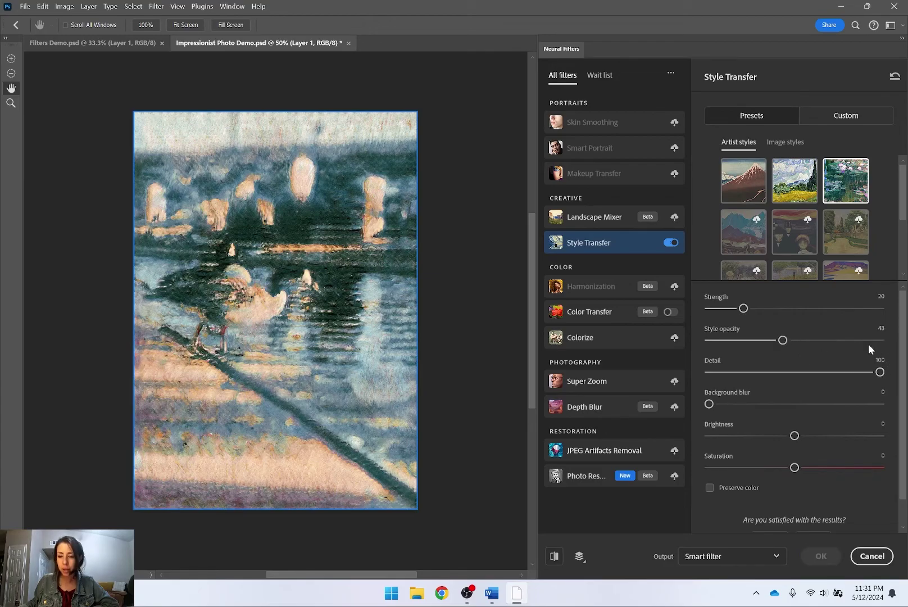
left_click(881, 328)
type("50")
left_click(878, 361)
type("50")
left_click(876, 296)
mouse_move(743, 308)
left_mouse_down()
mouse_move(723, 315)
mouse_move(765, 311)
mouse_move(753, 309)
left_mouse_up()
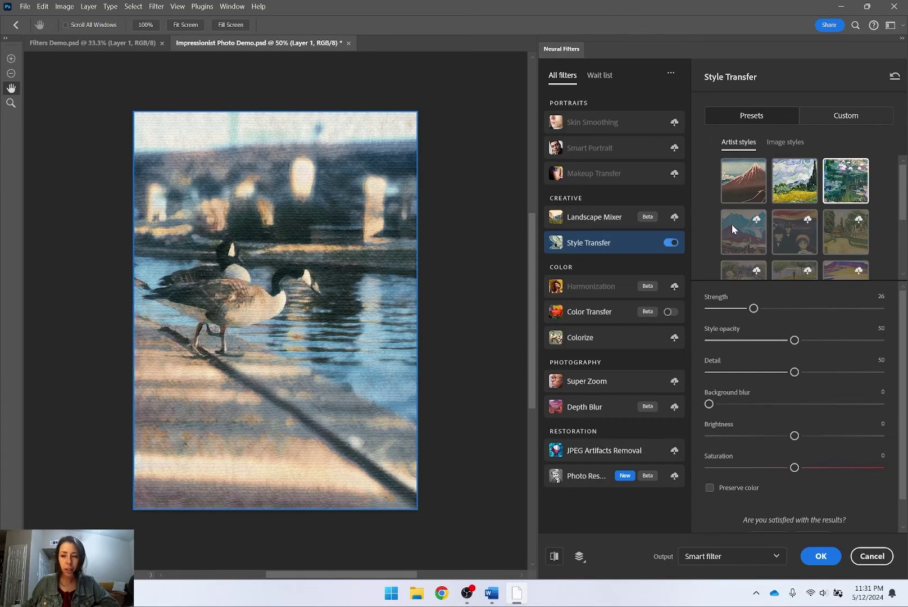
Compare the Style Transfer result with and without Preserve color, leaving the option off.
left_click(710, 488)
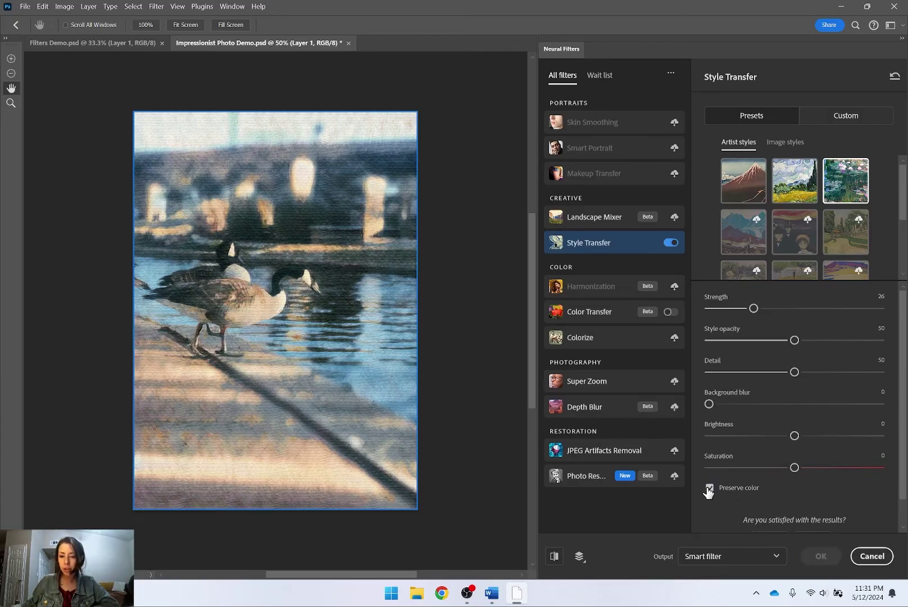
left_click(709, 487)
left_click(710, 487)
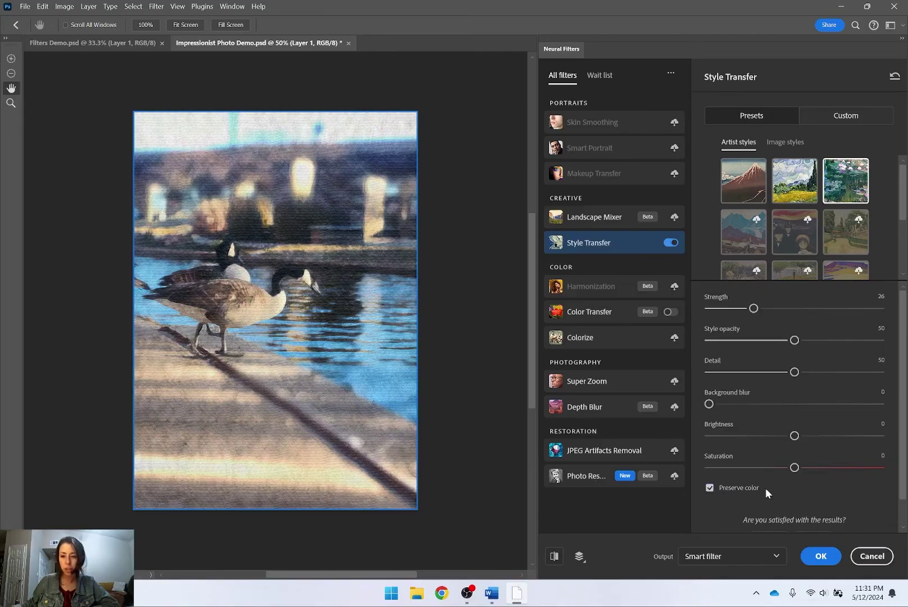
left_click(709, 487)
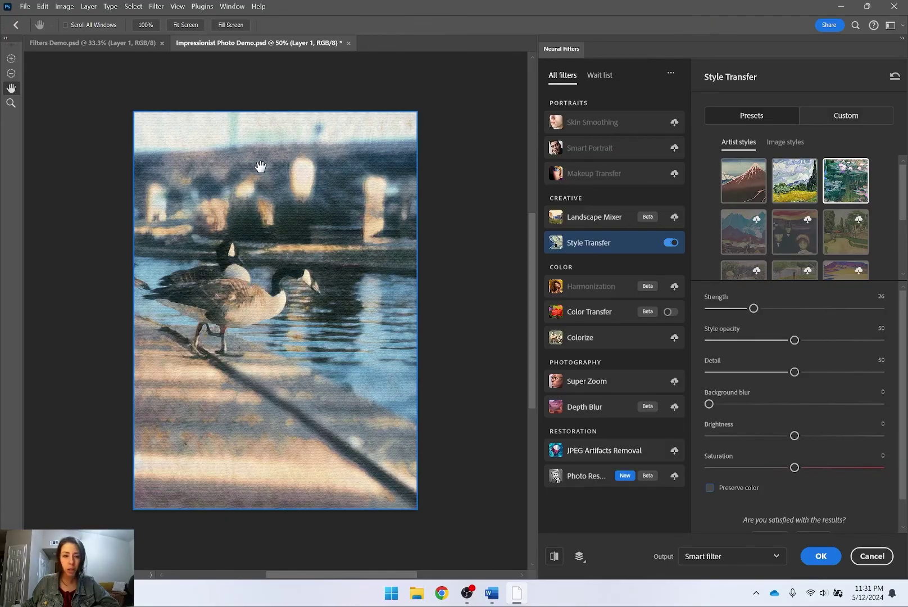
Turn on Preserve color, set Style Transfer's background blur to 12 and brightness to +14, and apply the filter.
left_click(709, 488)
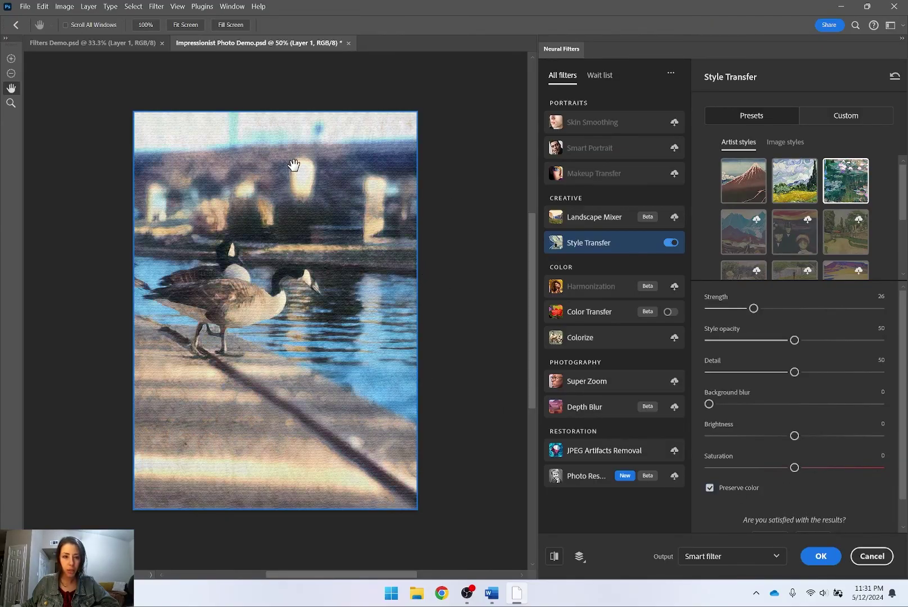
left_click(709, 487)
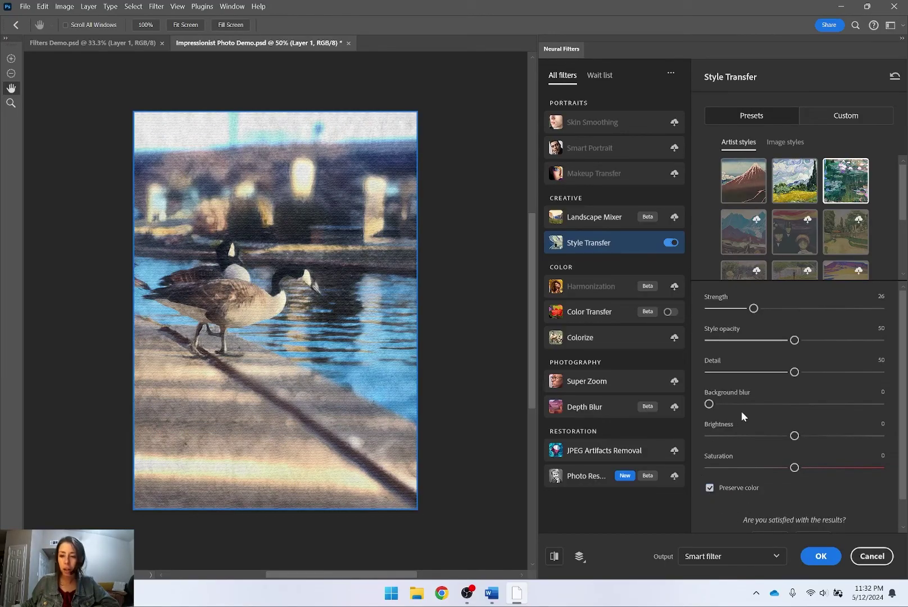
left_click_drag(797, 434, 819, 438)
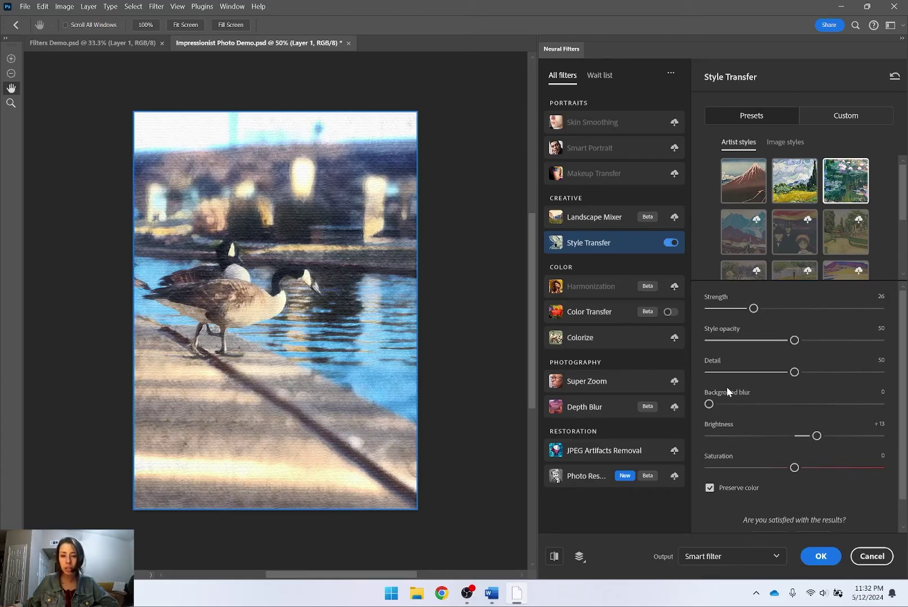
left_click_drag(708, 404, 728, 404)
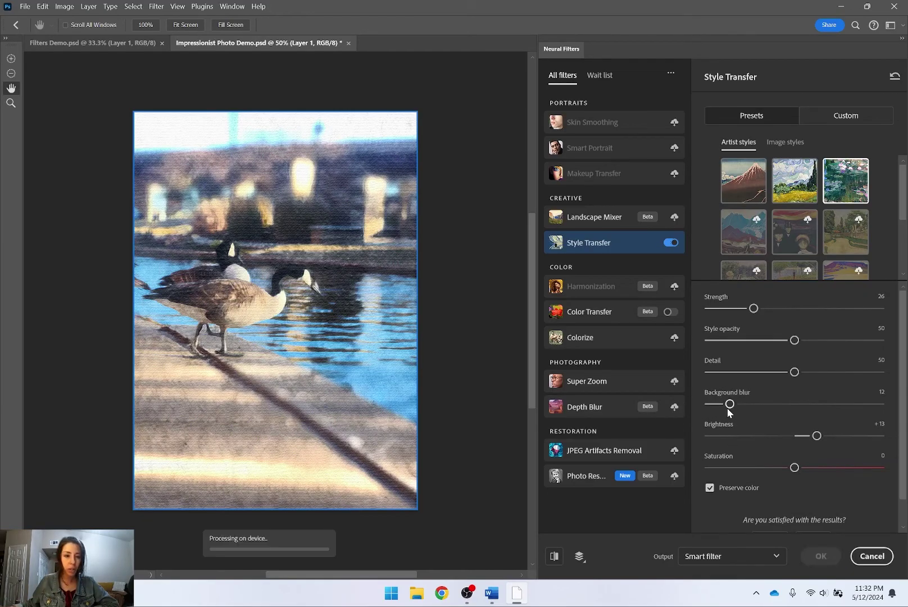
mouse_move(813, 436)
left_mouse_down()
mouse_move(797, 439)
mouse_move(818, 435)
left_mouse_up()
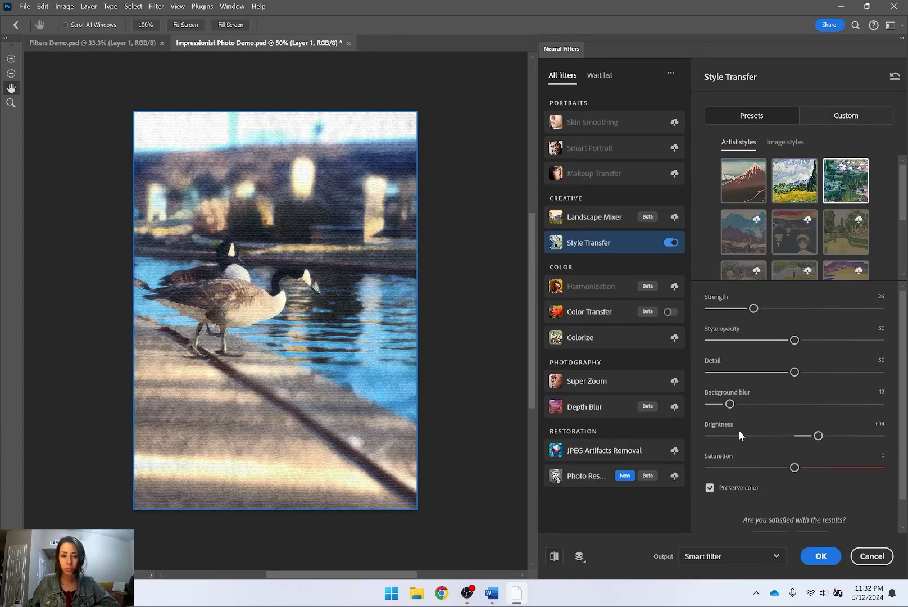
left_click(820, 556)
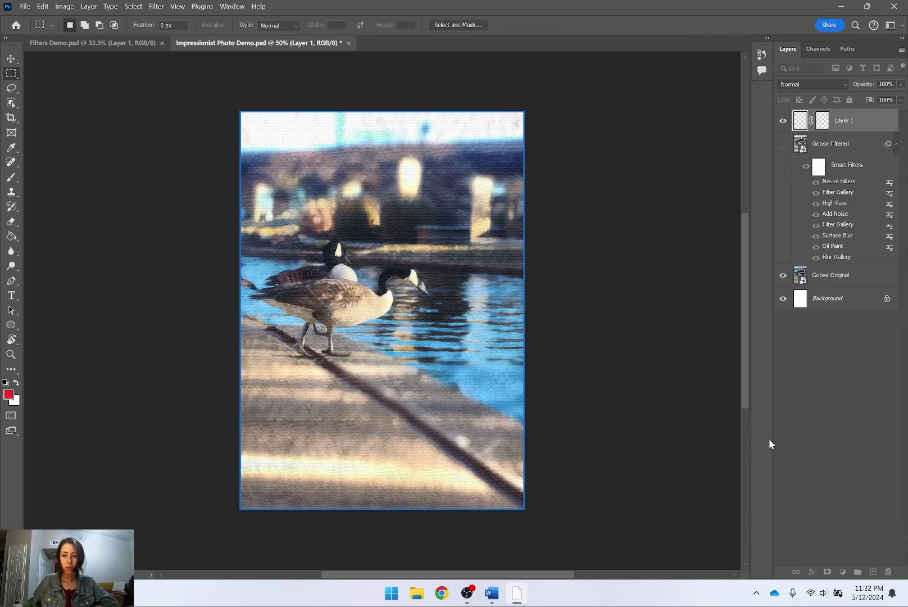
Place the top Filter Gallery effect above Neural Filters on the Goose Filtered layer and set its blending opacity to 61%.
left_click_drag(845, 158, 853, 172)
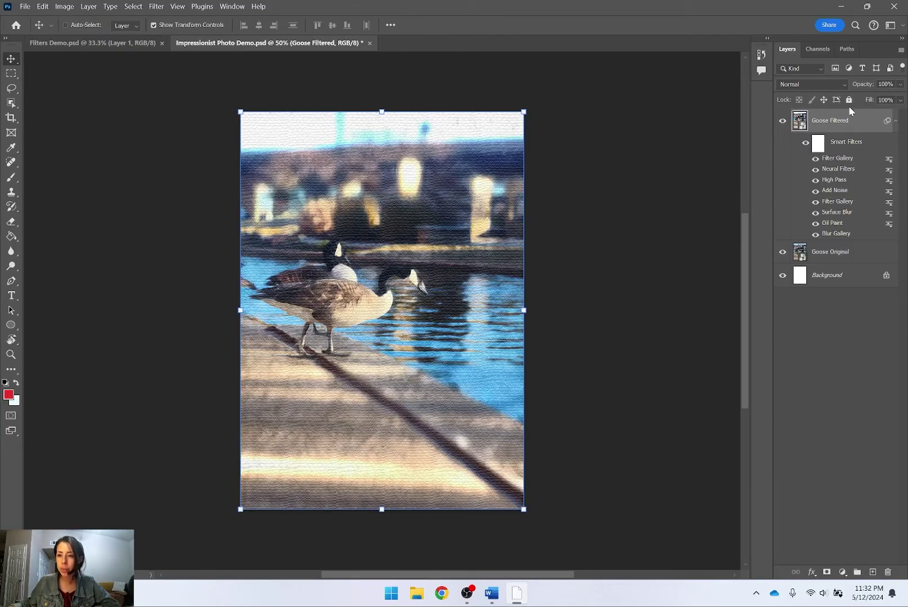
left_click(858, 334)
left_click(893, 161)
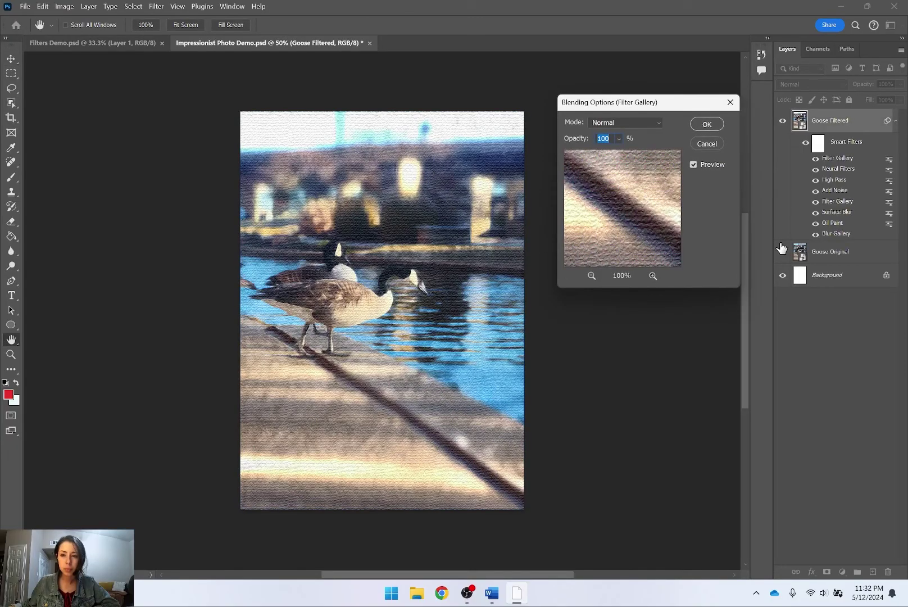
left_click_drag(584, 138, 578, 146)
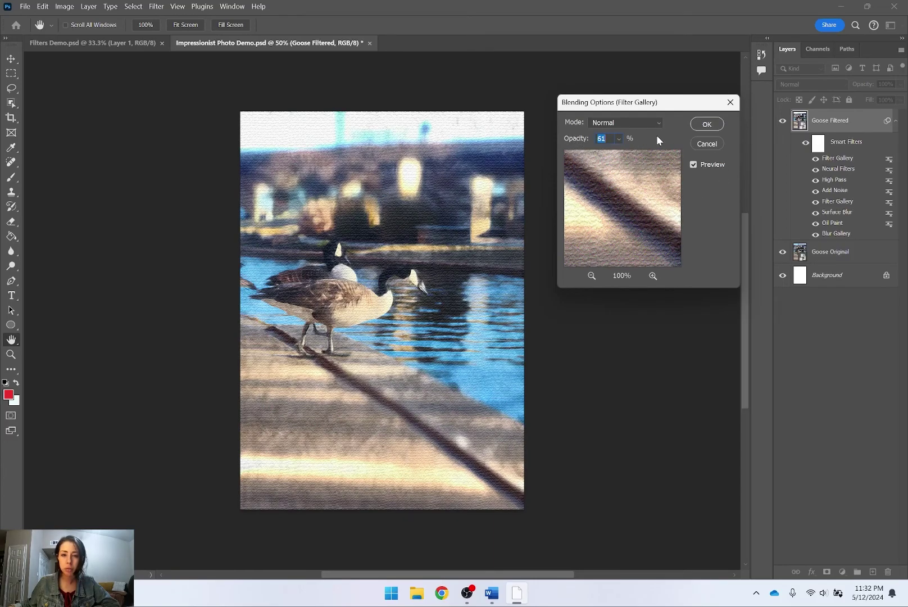
left_click(706, 124)
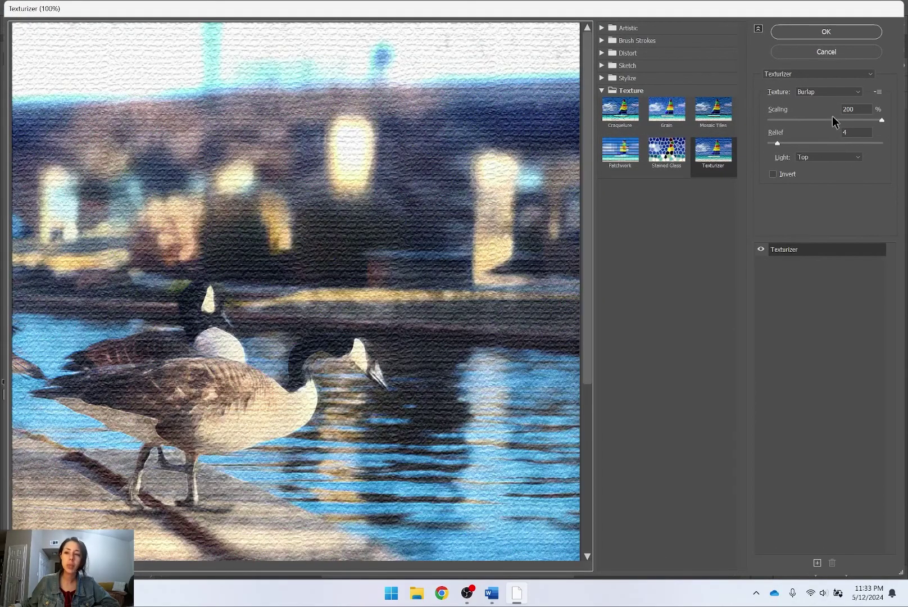
Set the Burlap Texturizer's relief to 3 and apply the change.
left_click(851, 133)
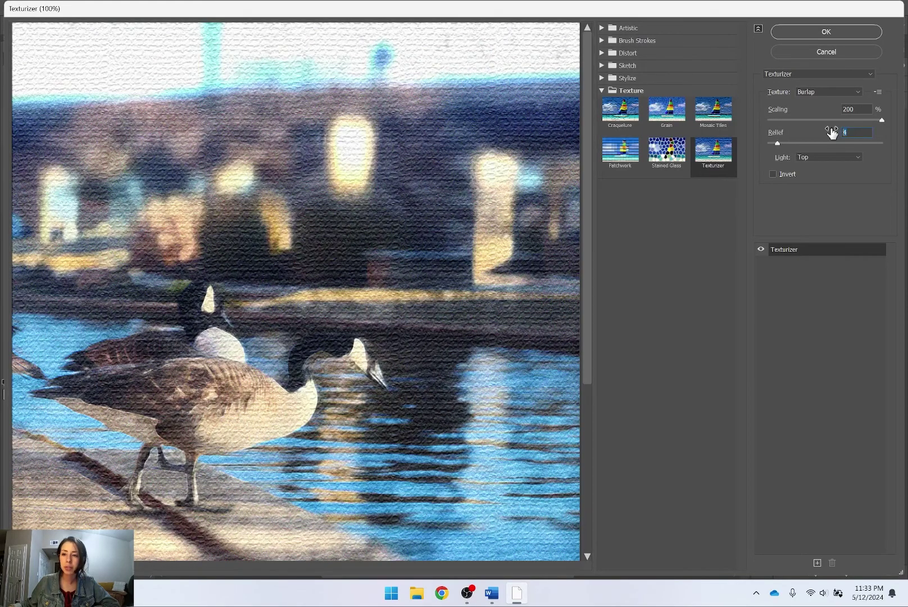
type("3")
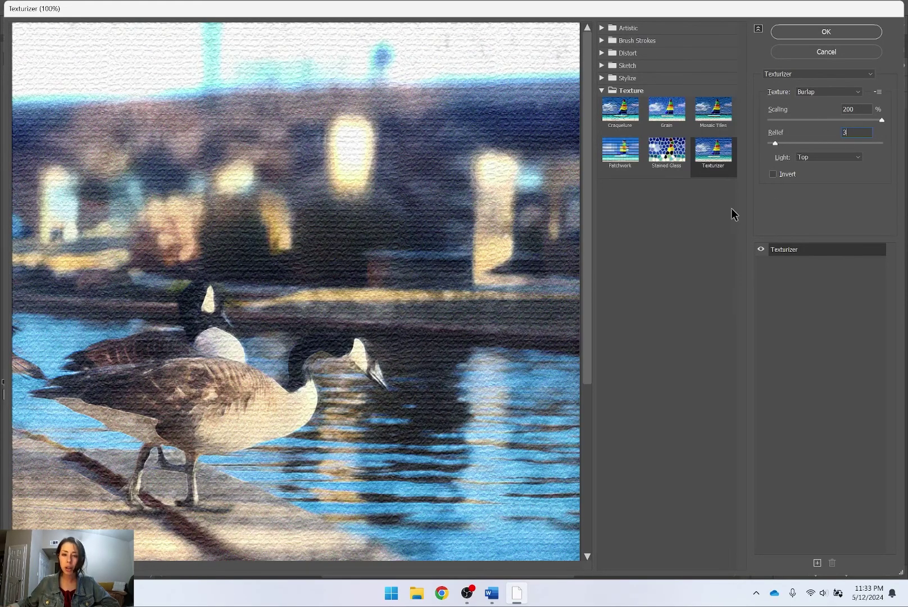
left_click(826, 32)
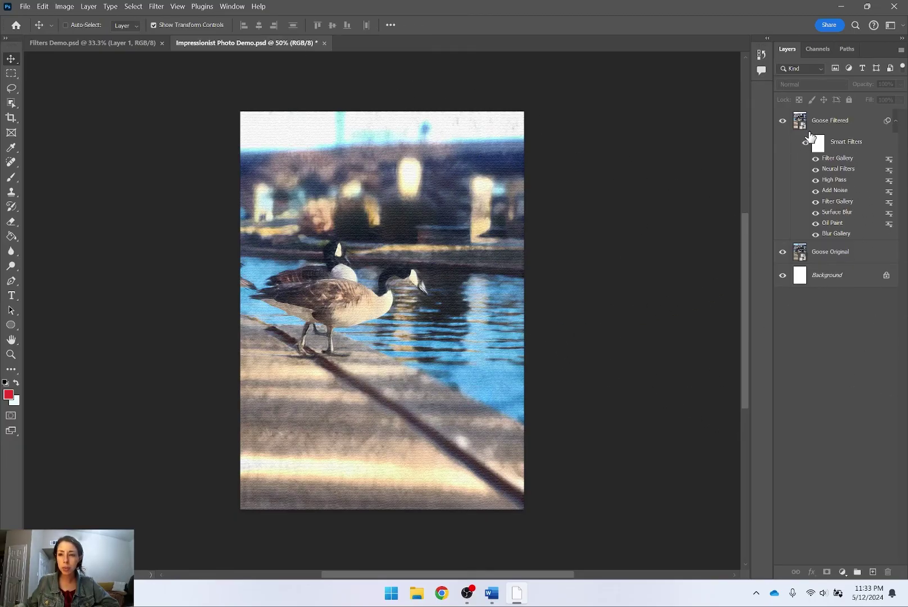
Hide the Goose Filtered layer and duplicate the Goose Original layer.
left_click(828, 117)
left_click(782, 120)
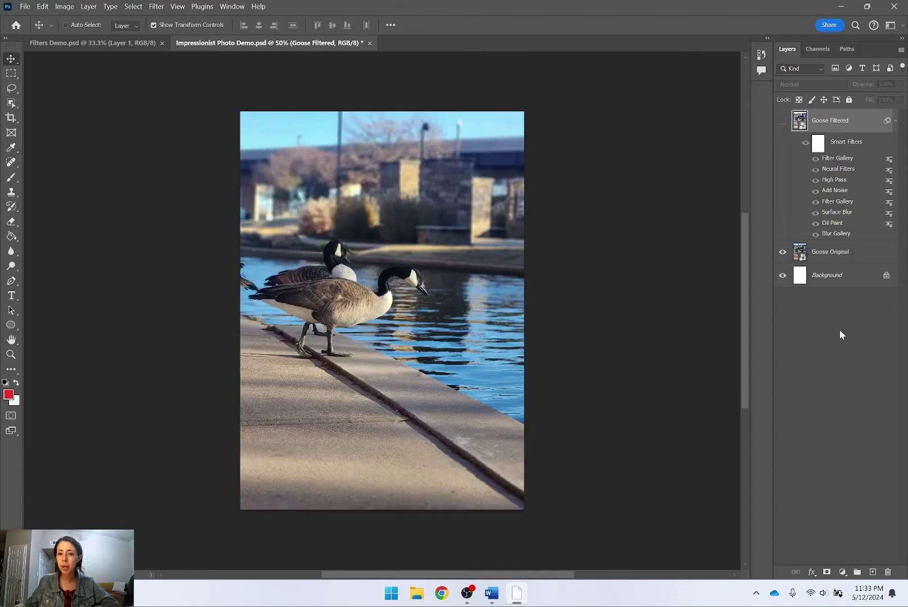
left_click(834, 252)
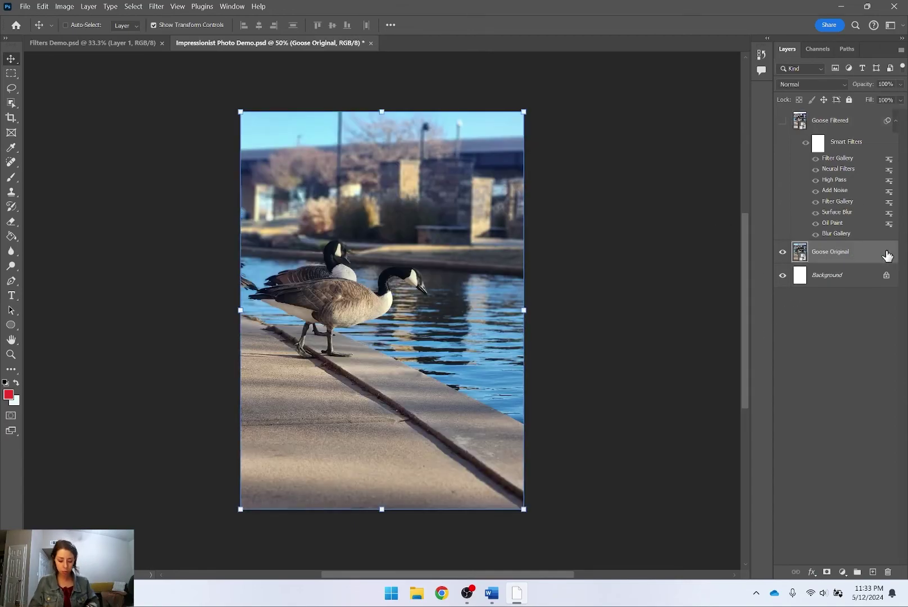
key("ctrl+j")
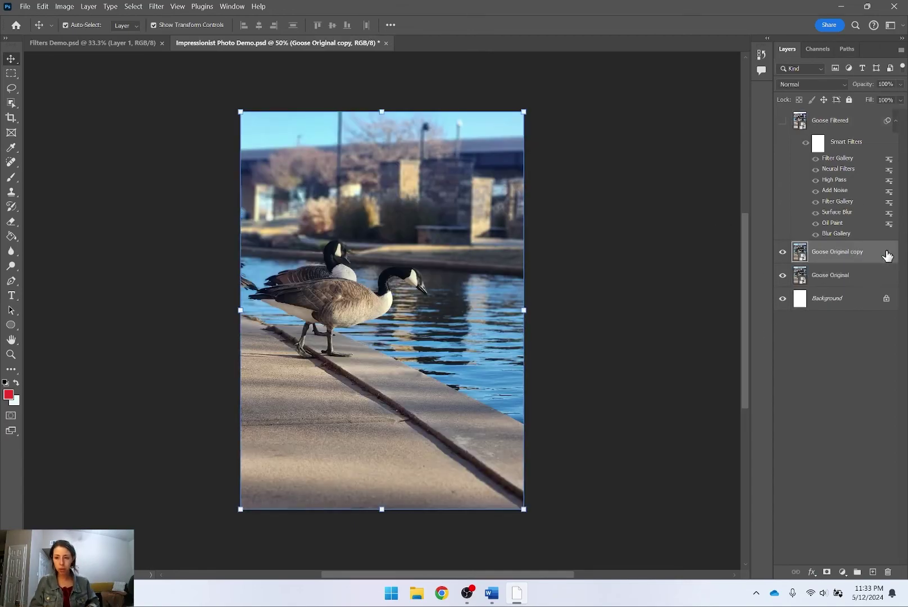
Apply a Gaussian Blur with an 18.0 pixel radius to the duplicated goose layer.
left_click(157, 7)
mouse_move(191, 144)
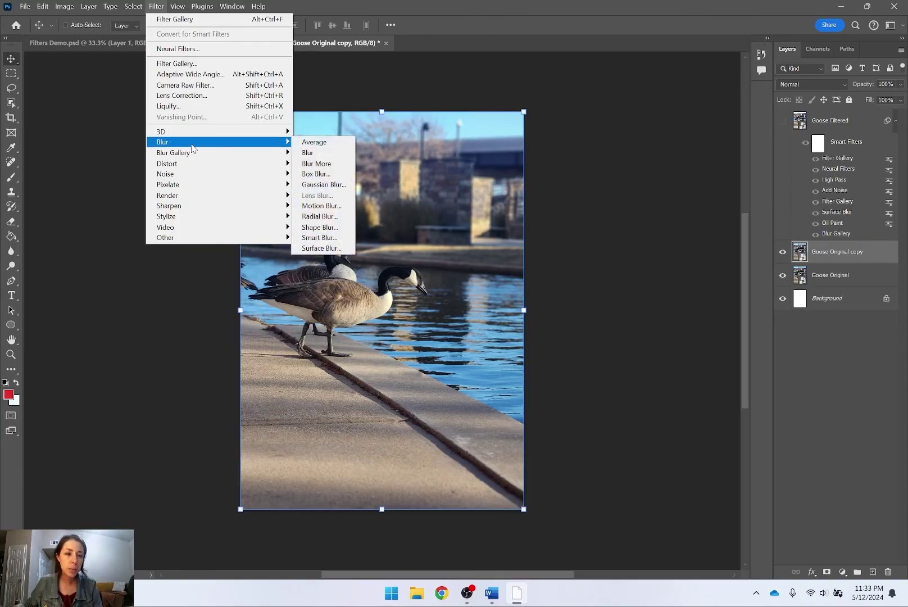
left_click(335, 187)
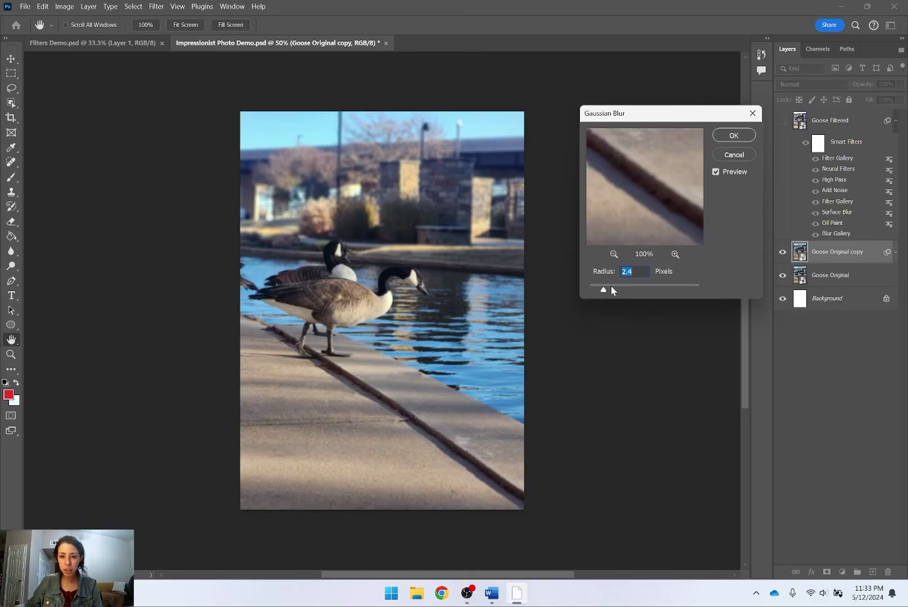
mouse_move(620, 290)
left_mouse_down()
mouse_move(646, 290)
mouse_move(627, 290)
mouse_move(637, 290)
left_mouse_up()
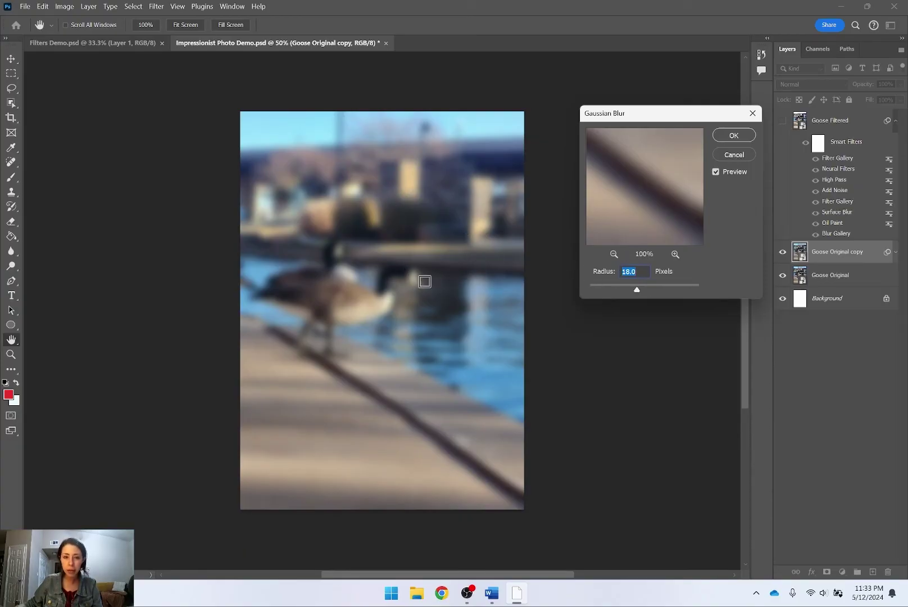
left_click(739, 136)
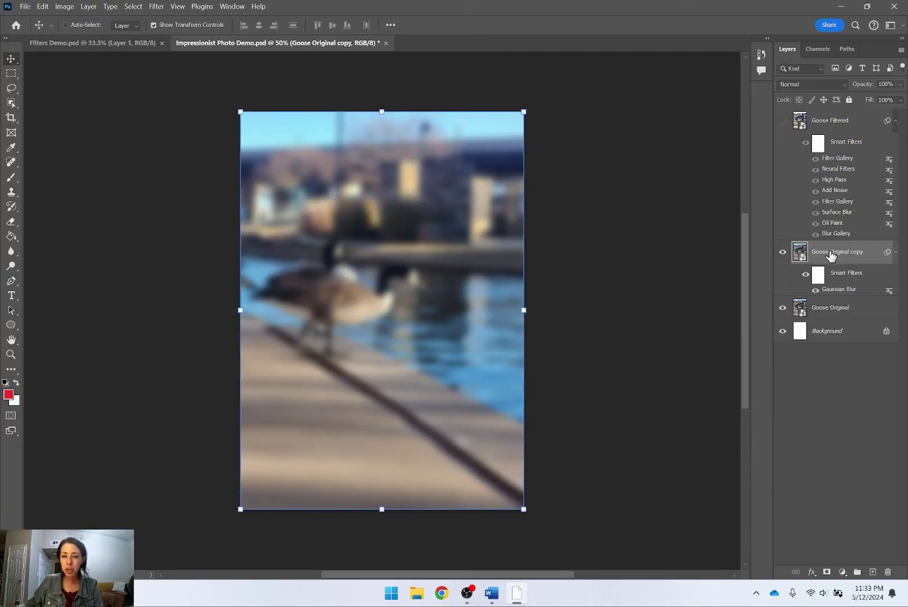
Try painting black on the Gaussian Blur's filter mask with a 300 px brush over the pavement and the geese, undoing each stroke.
left_click(820, 275)
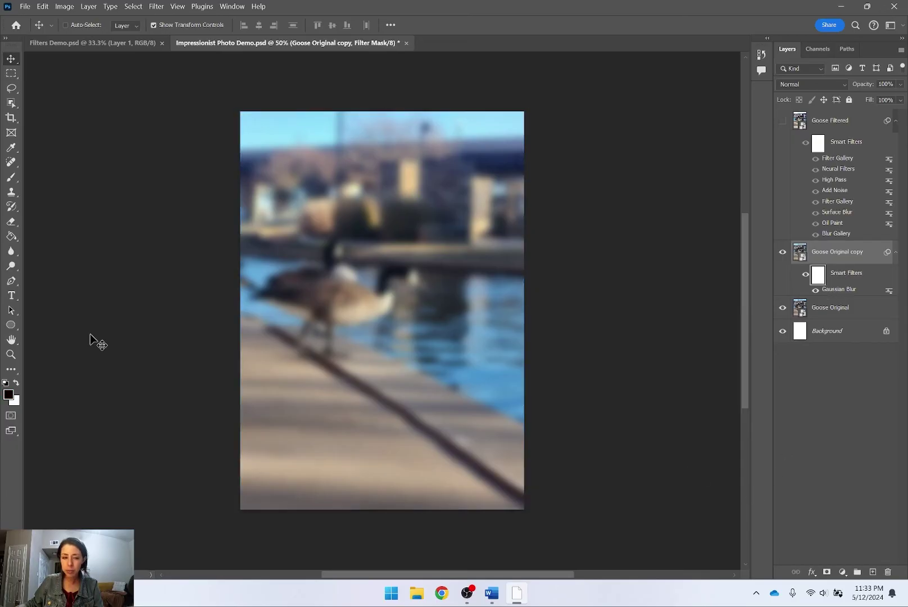
left_click(11, 238)
left_click(16, 178)
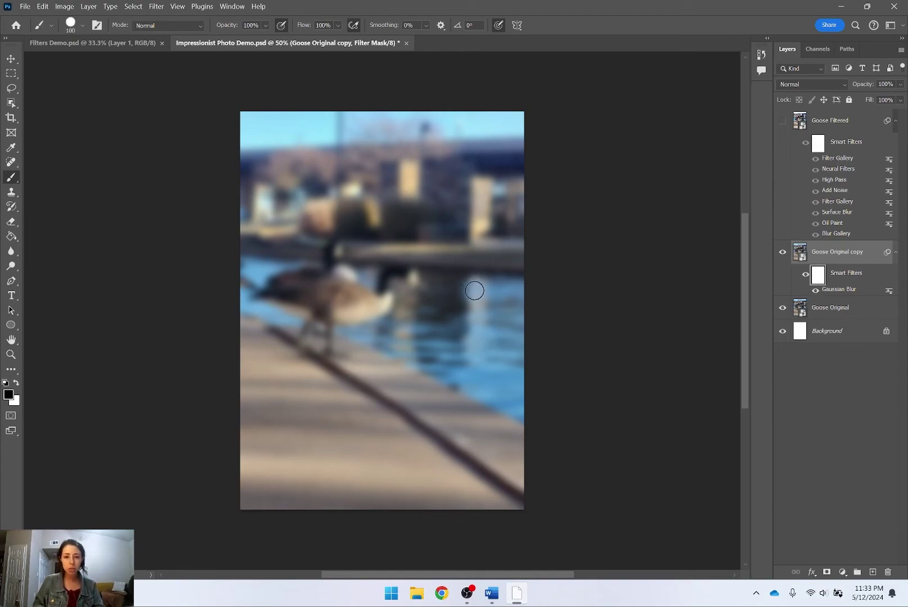
key("bracketright")
key("bracketright")
key("bracketright")
key("bracketright")
key("bracketright")
key("bracketright")
key("bracketright")
mouse_move(462, 481)
left_mouse_down()
mouse_move(255, 509)
mouse_move(469, 484)
left_mouse_up()
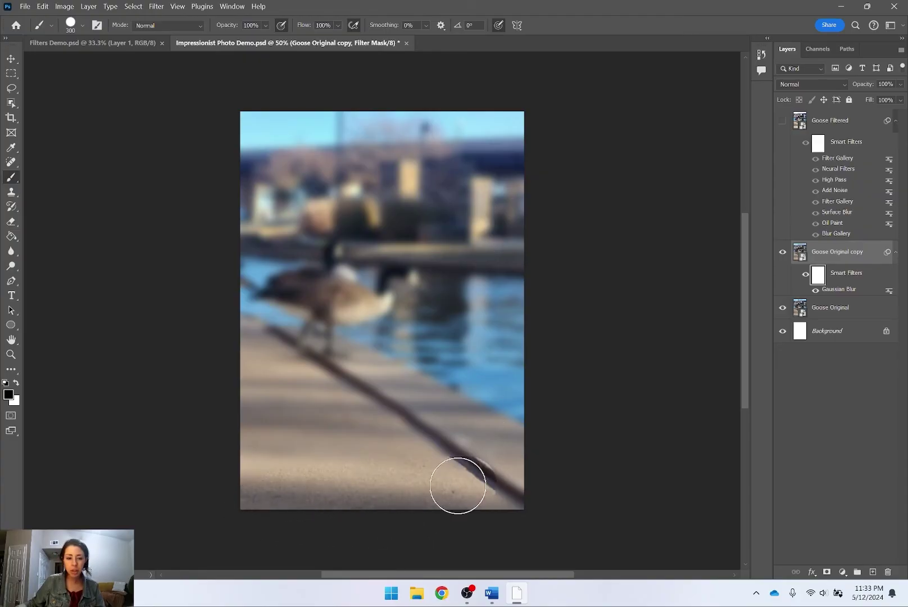
key("ctrl+z")
mouse_move(315, 283)
left_mouse_down()
mouse_move(421, 293)
mouse_move(362, 268)
mouse_move(420, 281)
left_mouse_up()
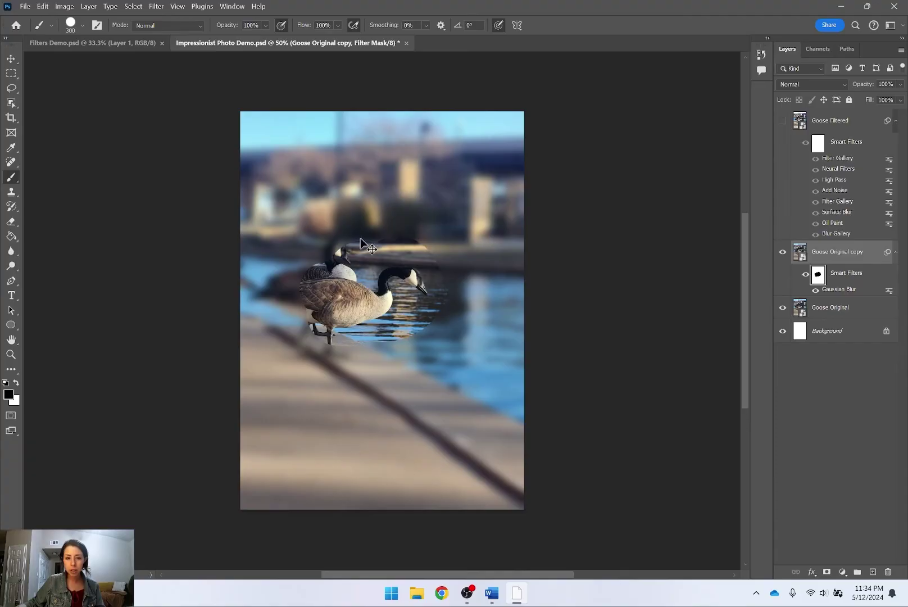
key("ctrl+z")
Invert the Gaussian Blur's filter mask to black and choose the Gradient tool with white as the foreground color.
left_click(17, 386)
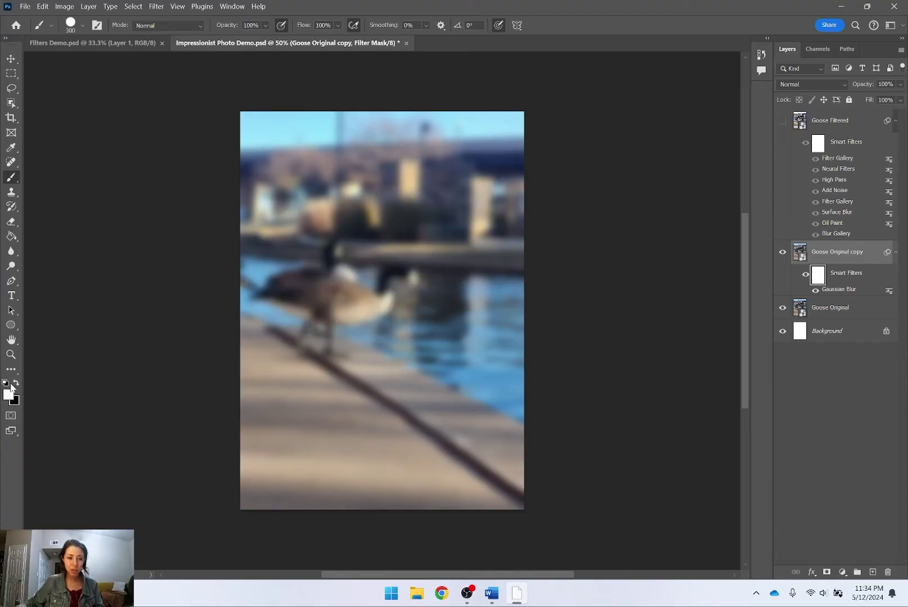
left_click(10, 236)
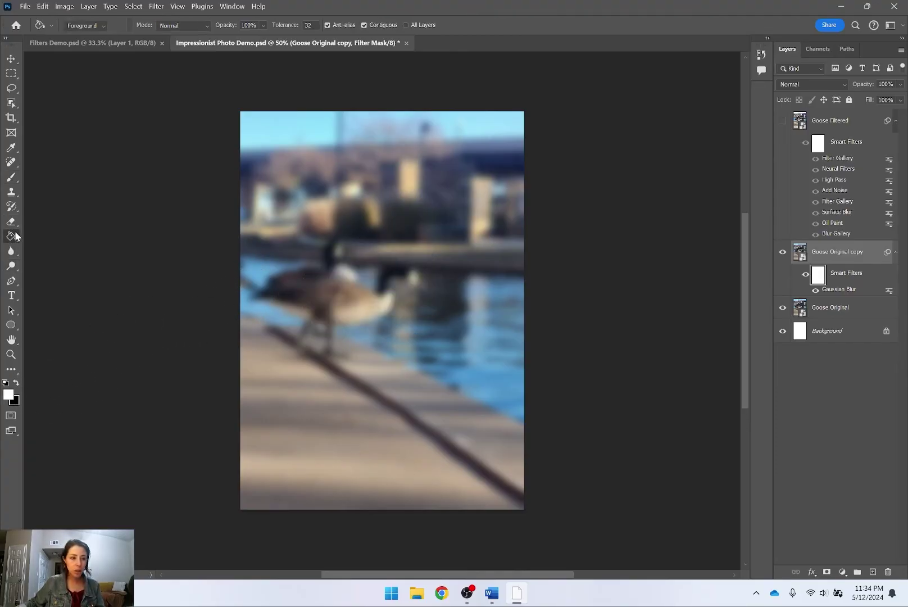
left_click(55, 235)
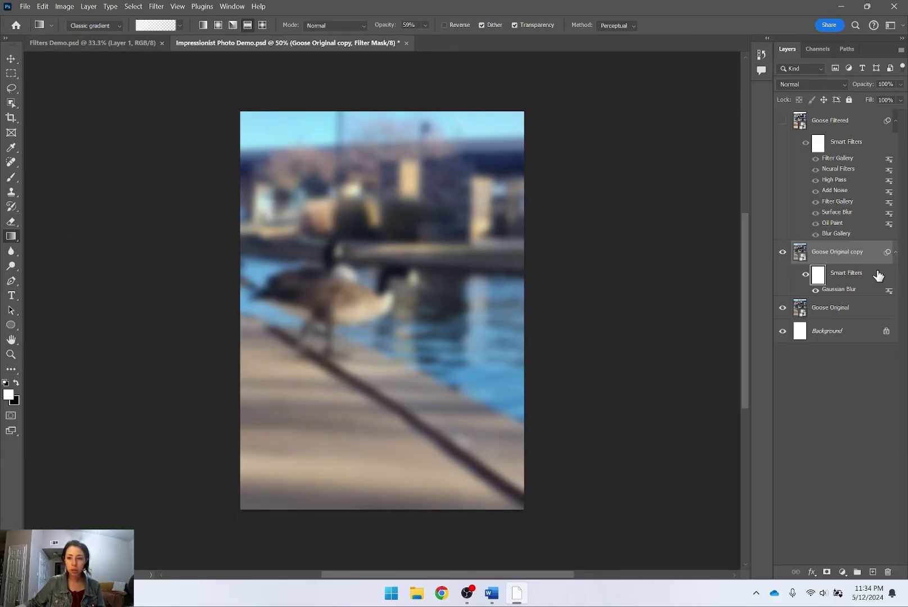
key("ctrl+i")
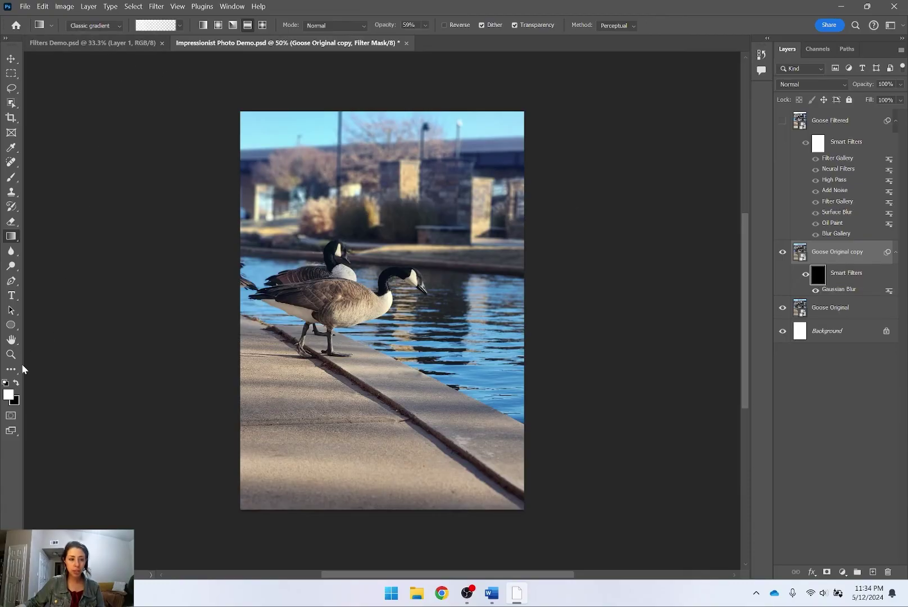
Draw several overlapping vertical white gradients at 59% opacity on the filter mask to bring the blur back gradually.
left_click_drag(381, 497, 381, 184)
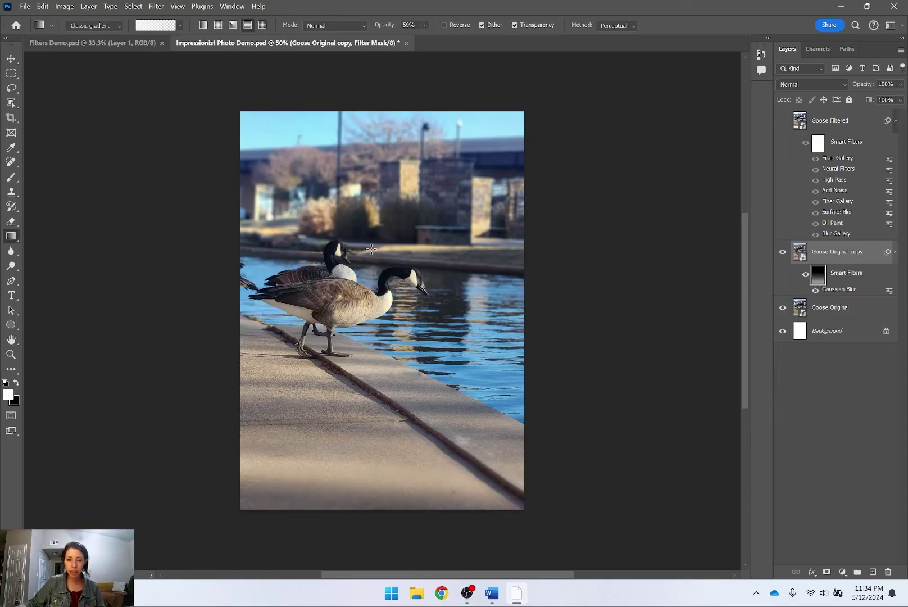
left_click_drag(404, 499, 397, 161)
left_click_drag(402, 372, 398, 175)
left_click_drag(404, 396, 411, 193)
left_click_drag(414, 390, 412, 201)
left_click_drag(397, 294, 392, 163)
left_click_drag(394, 237, 393, 369)
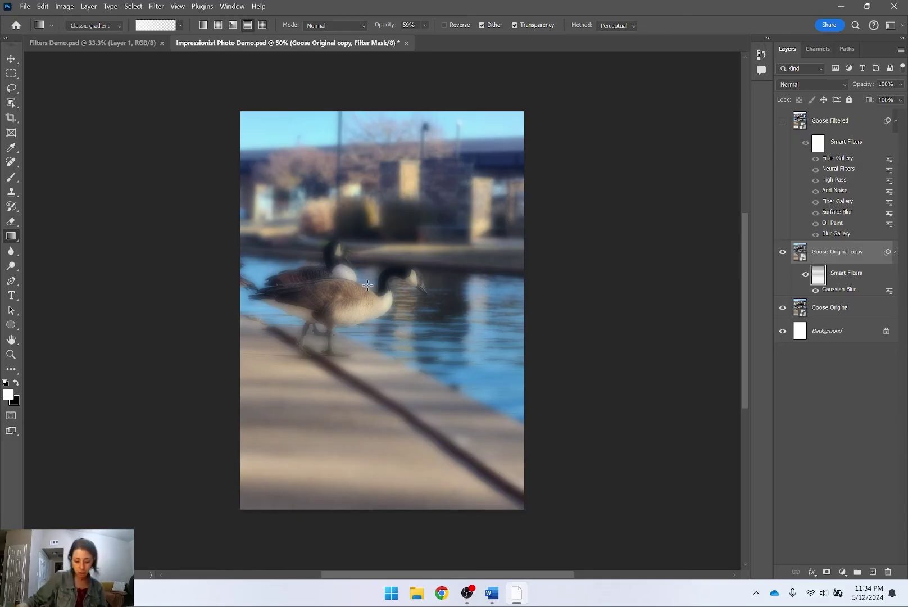
Paint black over the geese on the filter mask with a 500 px Soft Round brush to reduce their blur.
key("b")
key("bracketright")
key("bracketright")
key("bracketright")
key("bracketright")
key("bracketleft")
key("bracketleft")
key("bracketleft")
mouse_move(324, 304)
left_mouse_down()
mouse_move(363, 315)
mouse_move(349, 305)
mouse_move(313, 315)
mouse_move(314, 305)
mouse_move(342, 328)
mouse_move(348, 306)
left_mouse_up()
key("x")
left_click(76, 28)
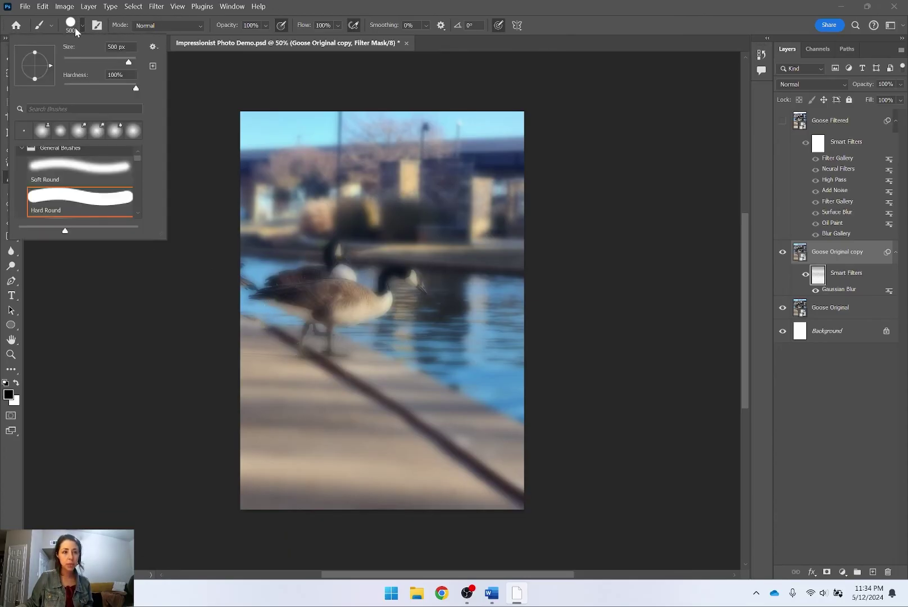
left_click(78, 171)
left_click_drag(284, 273, 390, 303)
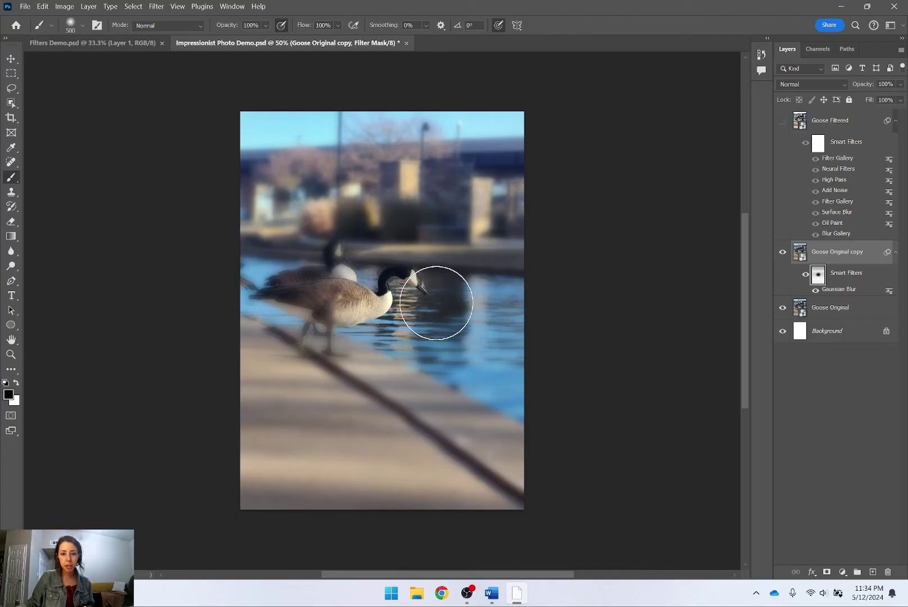
Set the brush opacity to 73% and paint black on the Gaussian Blur's filter mask over the front goose's body and legs.
left_click_drag(230, 26, 213, 27)
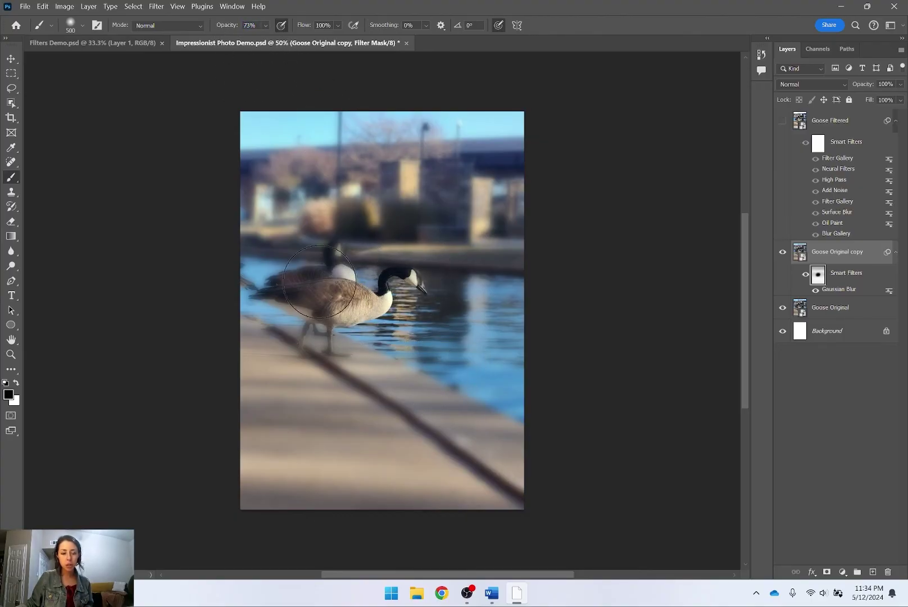
key("x")
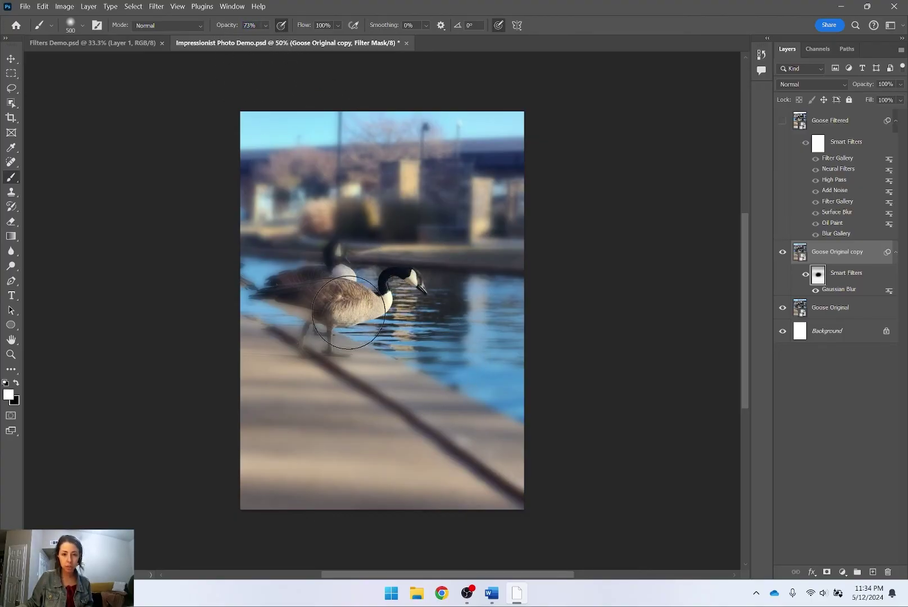
key("x")
mouse_move(330, 335)
left_mouse_down()
mouse_move(371, 306)
mouse_move(305, 319)
mouse_move(341, 330)
mouse_move(392, 291)
left_mouse_up()
key("bracketleft")
mouse_move(308, 349)
left_mouse_down()
mouse_move(430, 352)
mouse_move(334, 347)
mouse_move(429, 350)
mouse_move(371, 344)
mouse_move(342, 329)
mouse_move(394, 306)
left_mouse_up()
Paint black on the filter mask over the rear goose's head and neck with a 175 px brush.
key("bracketleft")
key("bracketleft")
key("bracketleft")
key("bracketleft")
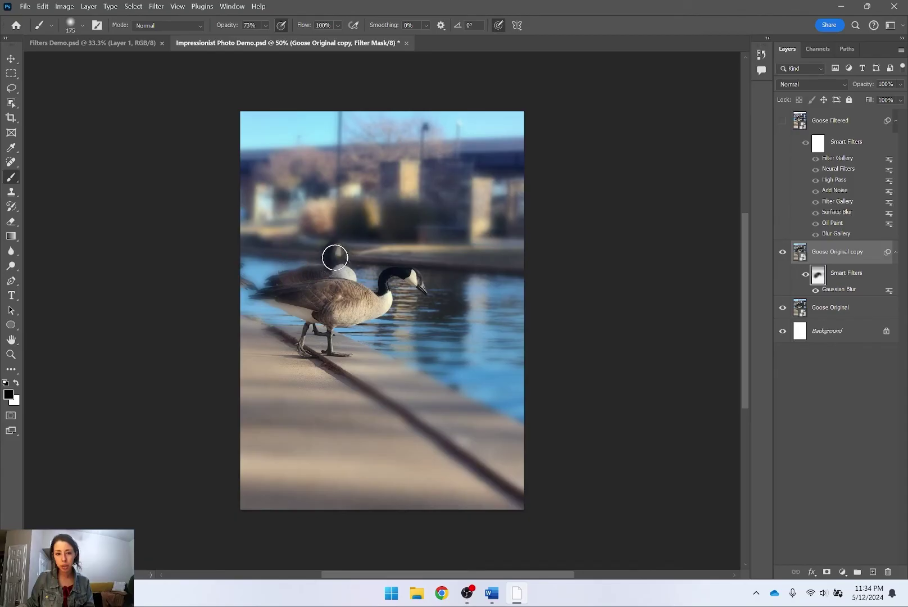
mouse_move(335, 258)
left_mouse_down()
mouse_move(323, 299)
mouse_move(334, 257)
left_mouse_up()
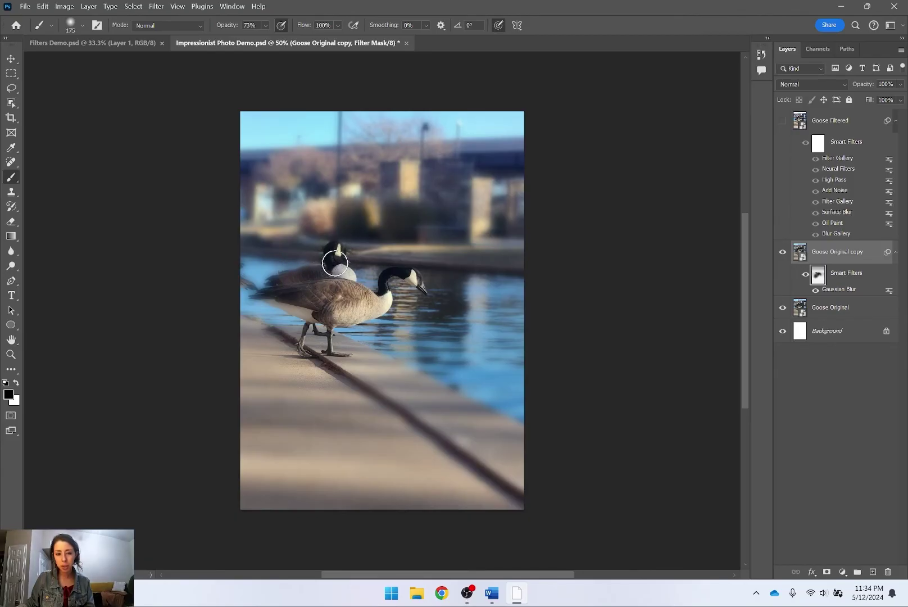
Paint white on the filter mask over the rear goose's back and, with a 900 px brush, over the background to restore the blur.
key("x")
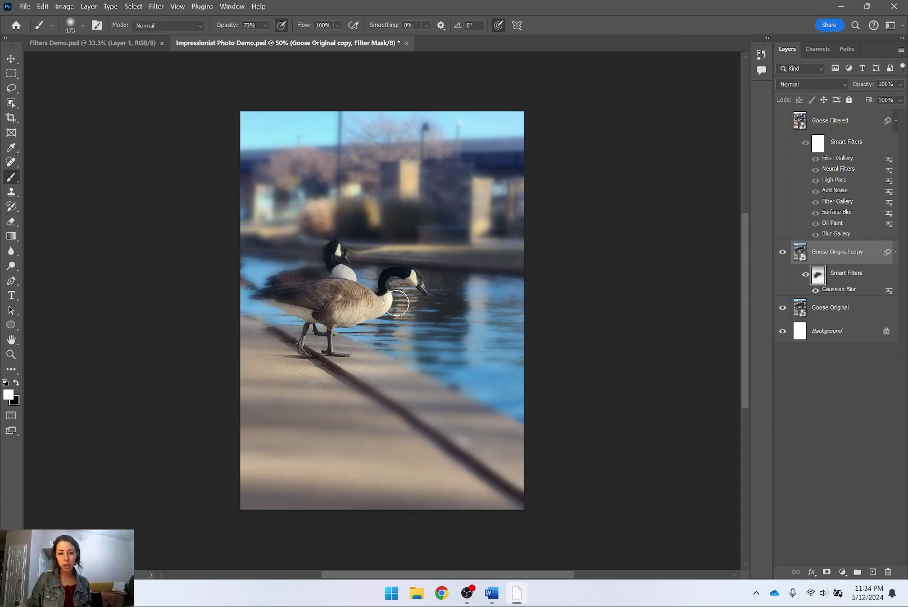
mouse_move(325, 256)
left_mouse_down()
mouse_move(259, 268)
mouse_move(301, 262)
mouse_move(259, 279)
left_mouse_up()
key("bracketright")
key("bracketright")
key("bracketright")
key("bracketright")
key("bracketright")
key("bracketright")
key("bracketright")
key("bracketright")
key("bracketright")
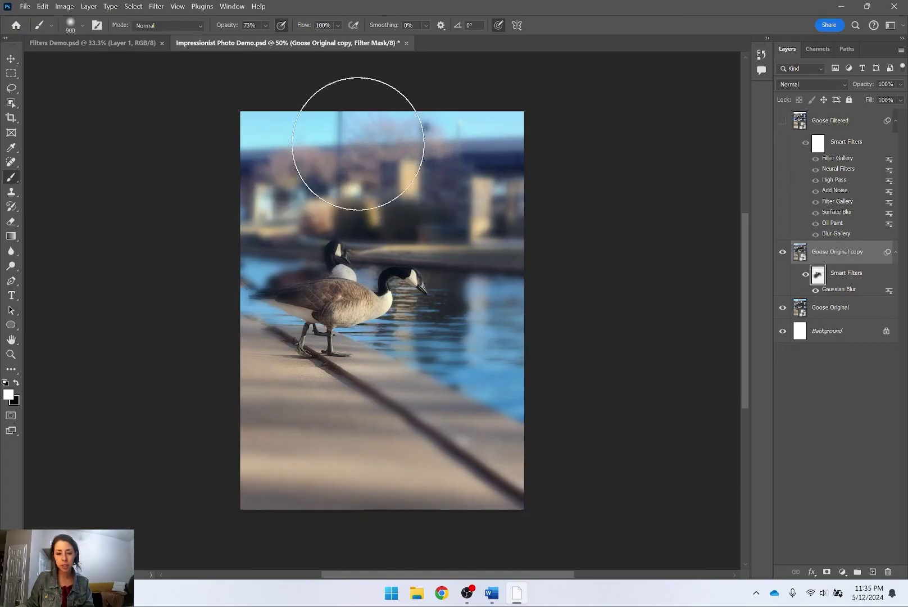
Reduce the brush to 100 px and paint black on the filter mask over the rear goose's back and the front goose's tail feathers.
key("bracketleft")
key("bracketleft")
key("bracketleft")
key("bracketleft")
key("bracketleft")
key("bracketleft")
key("bracketleft")
key("bracketleft")
key("bracketleft")
key("bracketleft")
key("bracketleft")
key("bracketleft")
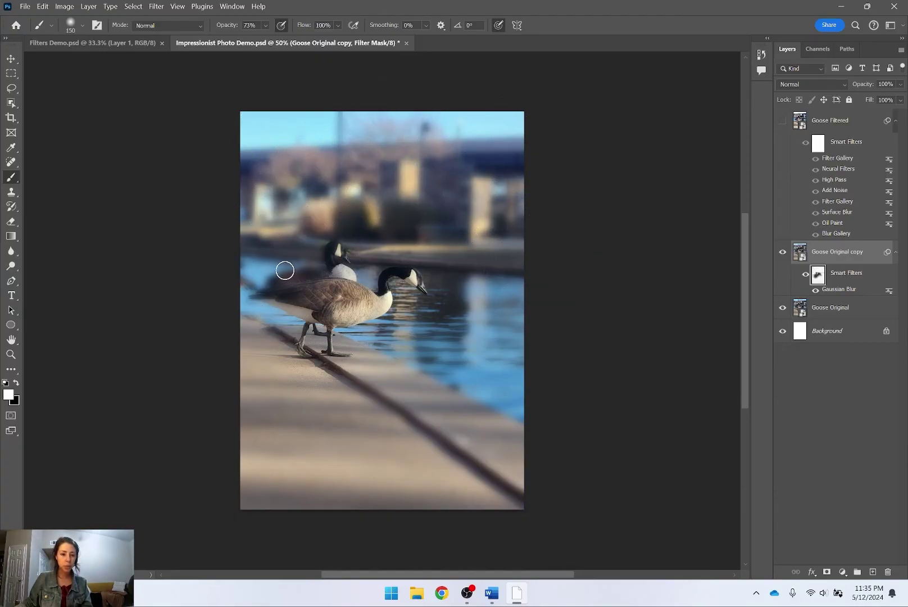
key("x")
mouse_move(299, 285)
left_mouse_down()
mouse_move(281, 283)
mouse_move(340, 279)
mouse_move(302, 282)
mouse_move(328, 291)
mouse_move(303, 284)
mouse_move(338, 266)
mouse_move(335, 252)
mouse_move(366, 293)
left_mouse_up()
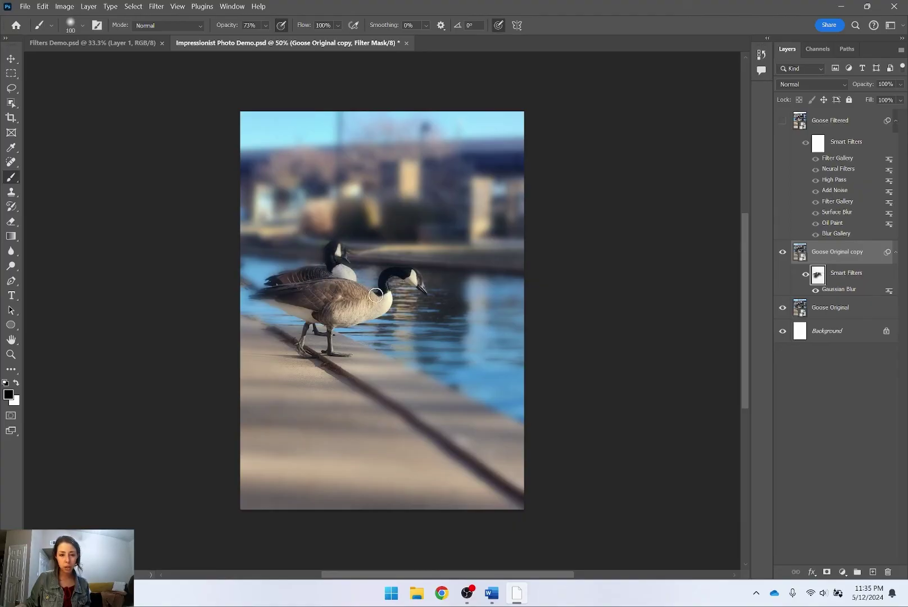
mouse_move(299, 291)
left_mouse_down()
mouse_move(258, 297)
mouse_move(334, 316)
left_mouse_up()
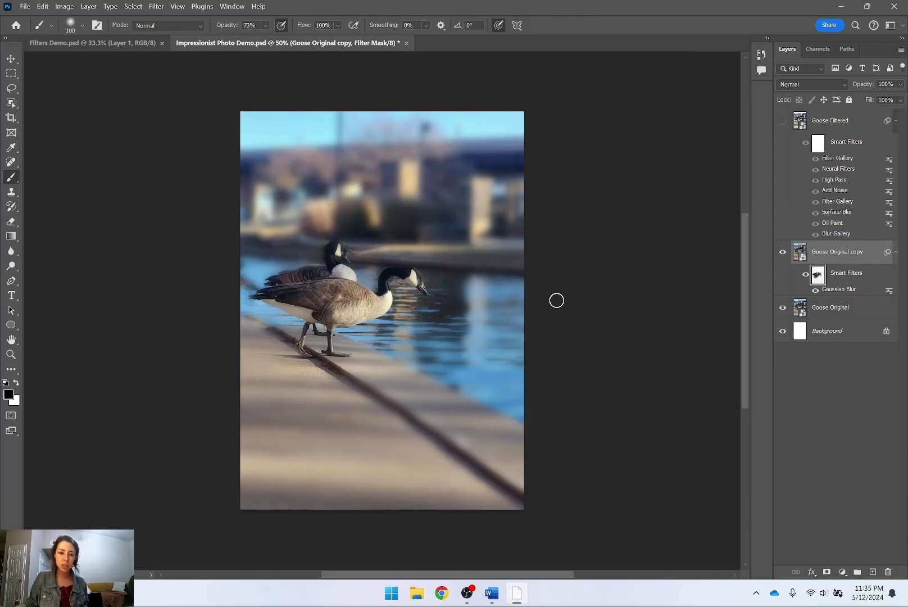
Compare the photo with and without the masked blur by toggling the visibility of the smart filters and the Goose Original copy layer.
left_click(805, 274)
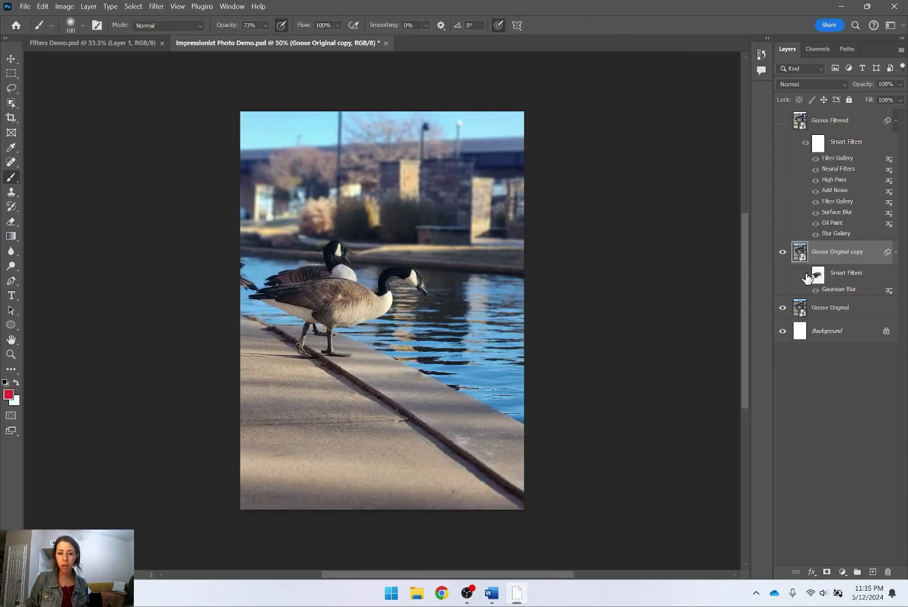
left_click(806, 275)
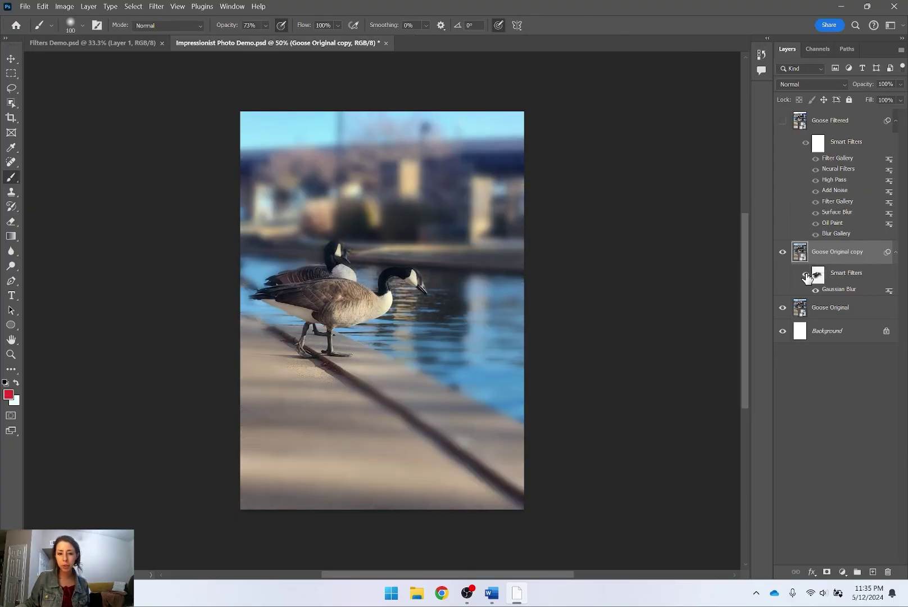
left_click(782, 251)
left_click(782, 252)
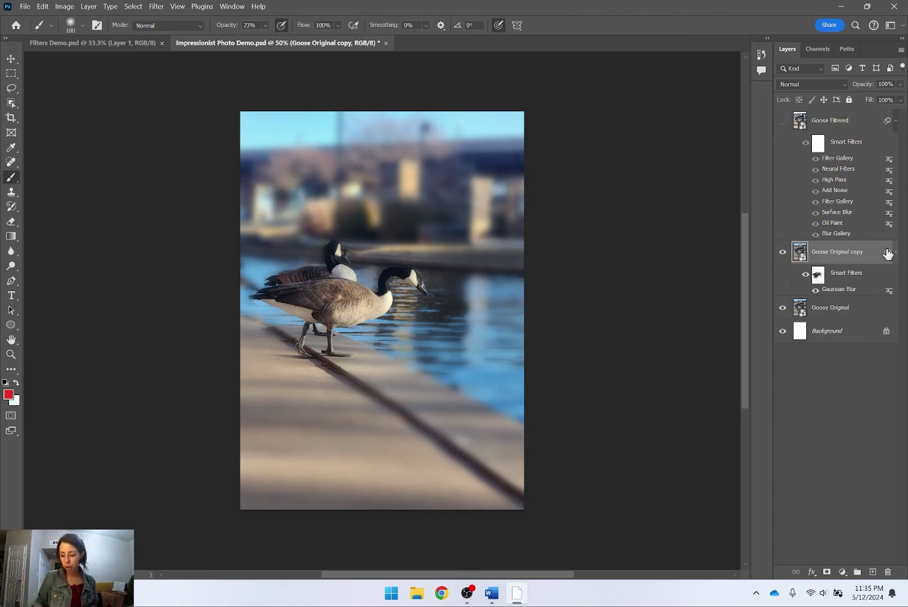
Delete the Goose Original copy layer, show the Goose Filtered layer again, and switch to the Move tool.
key("Delete")
left_click(782, 120)
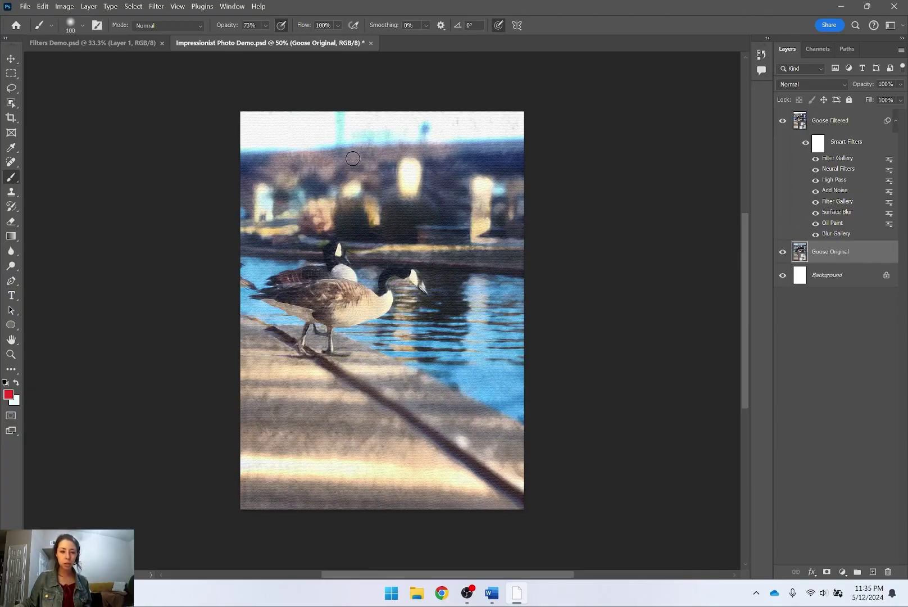
left_click(11, 58)
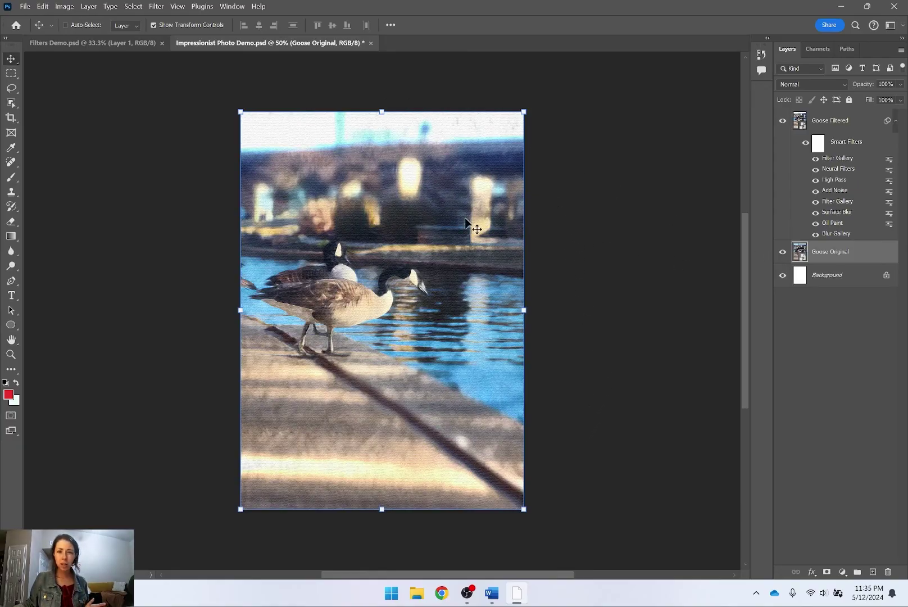
Examine the stacked filter effects on the Goose Filtered layer around the geese up close and across the whole image.
left_click(840, 320)
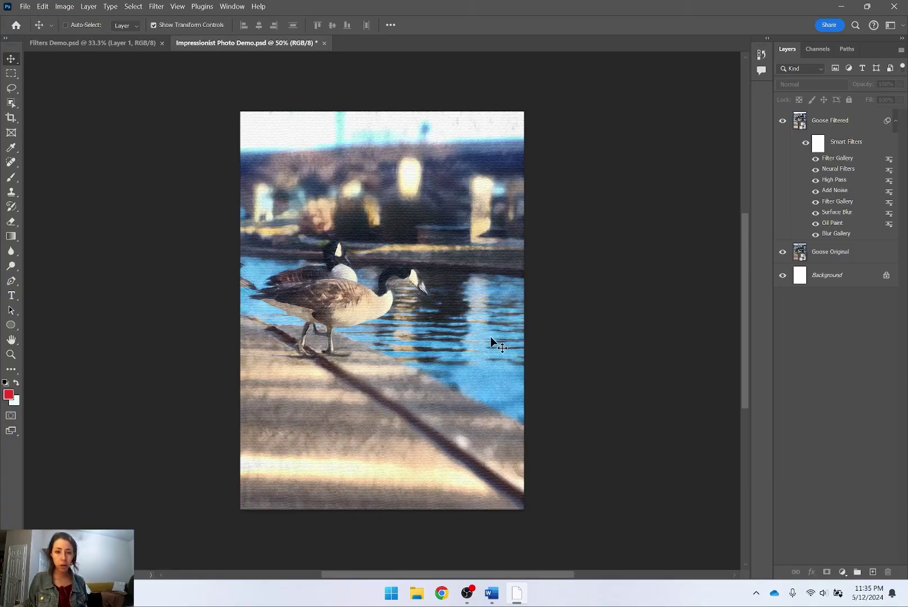
left_click(846, 130)
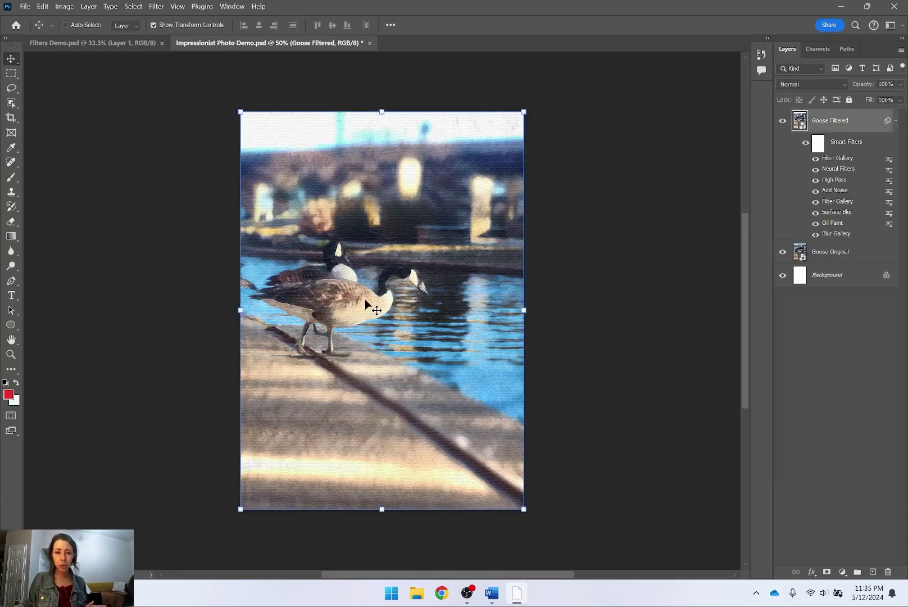
scroll(328, 282, "up", 5)
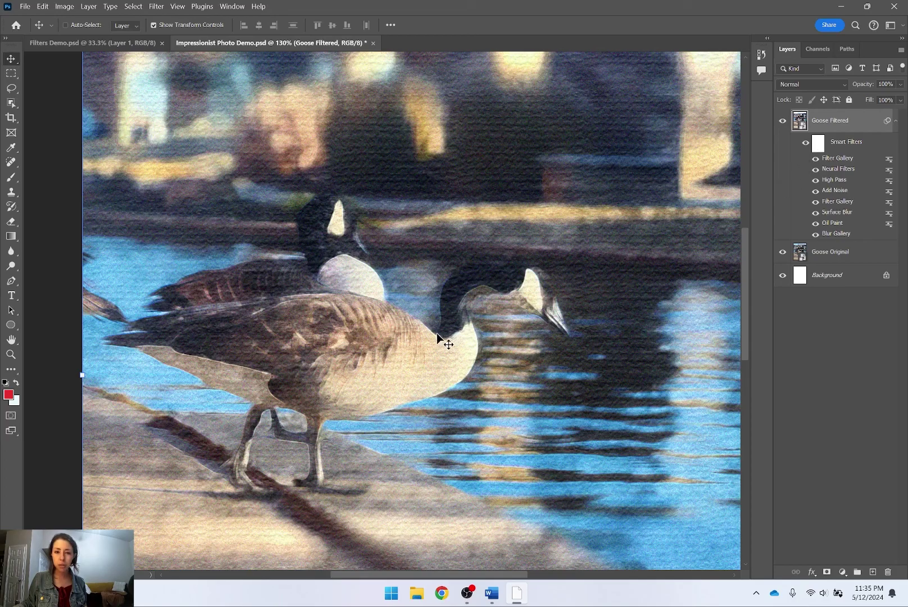
scroll(483, 311, "down", 5)
left_click_drag(559, 301, 426, 289)
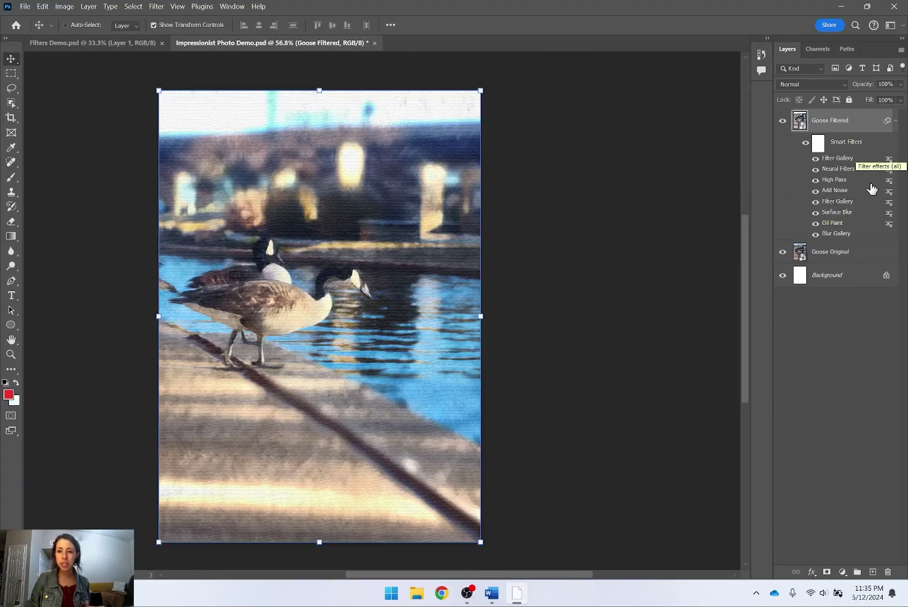
left_click(852, 306)
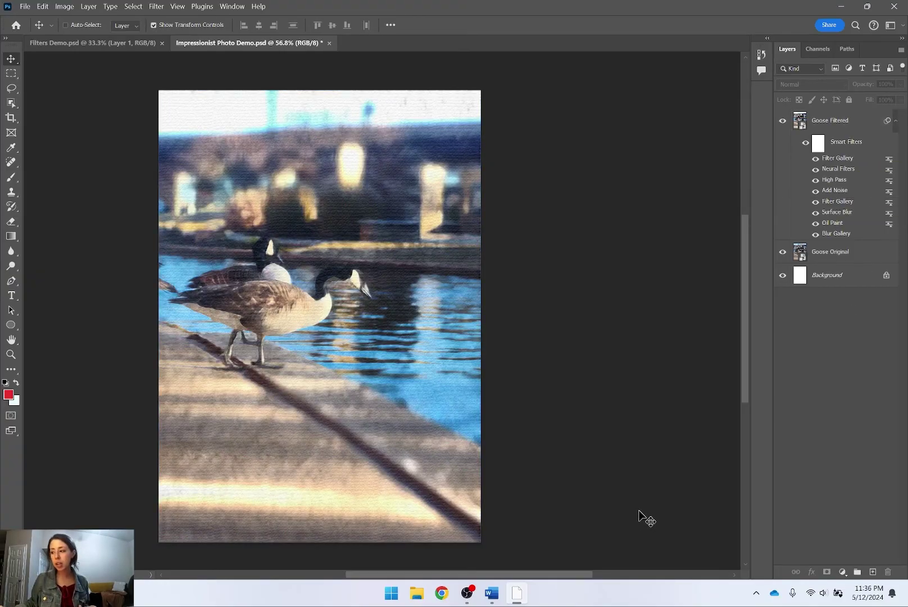